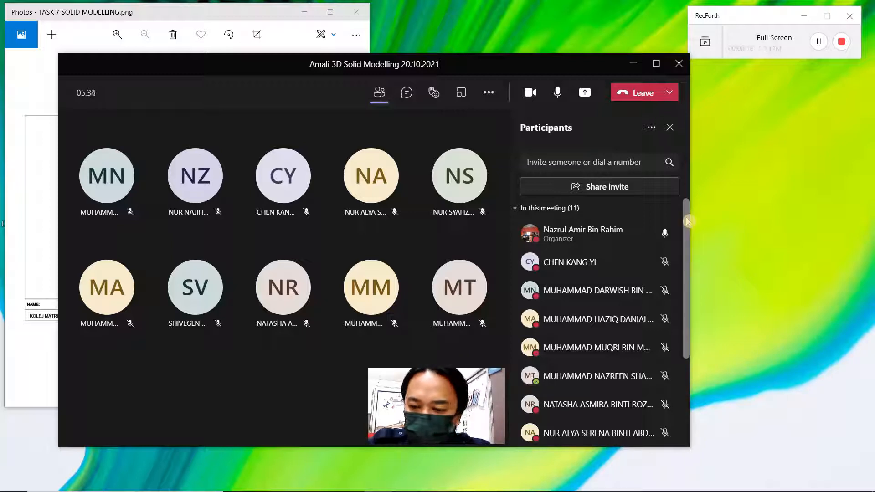
# Share the entire screen with the meeting participants.
pyautogui.moveTo(687, 222)
pyautogui.mouseDown()
pyautogui.moveTo(686, 275)
pyautogui.moveTo(686, 235)
pyautogui.mouseUp()
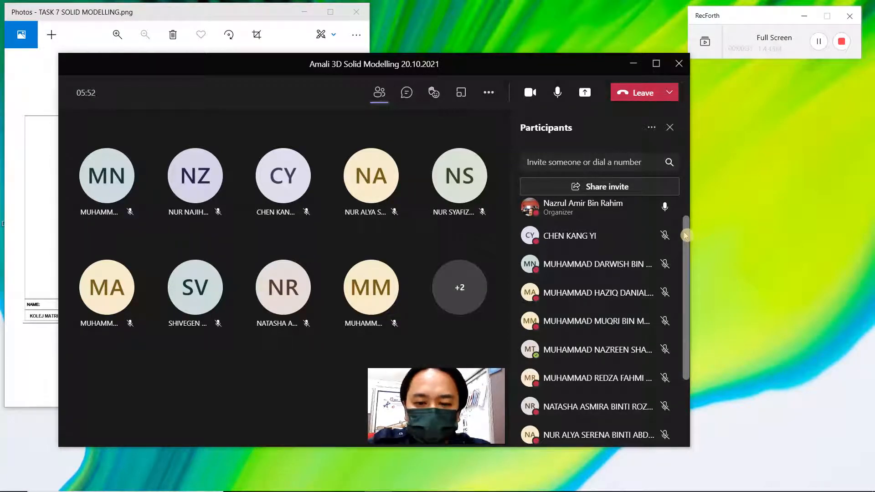
pyautogui.click(584, 94)
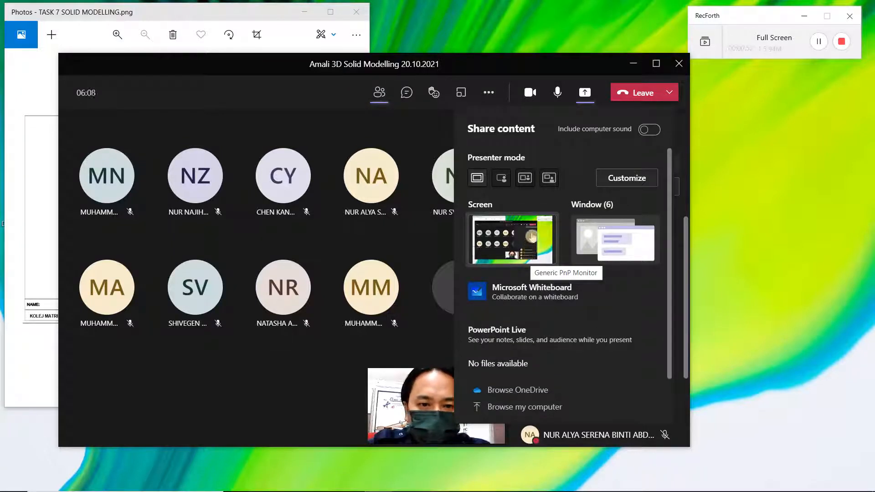
pyautogui.click(533, 236)
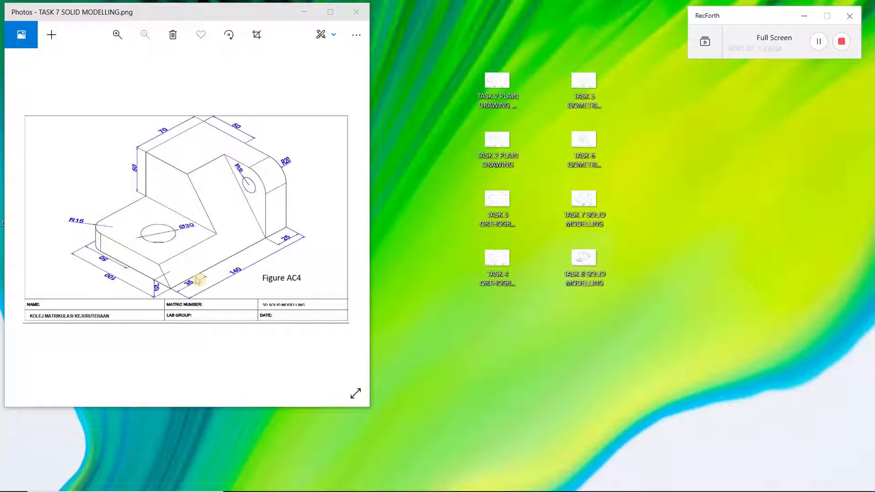
# Enlarge the TASK 7 SOLID MODELLING reference drawing to examine the part's shape and dimensions, and restore its window size.
pyautogui.click(330, 12)
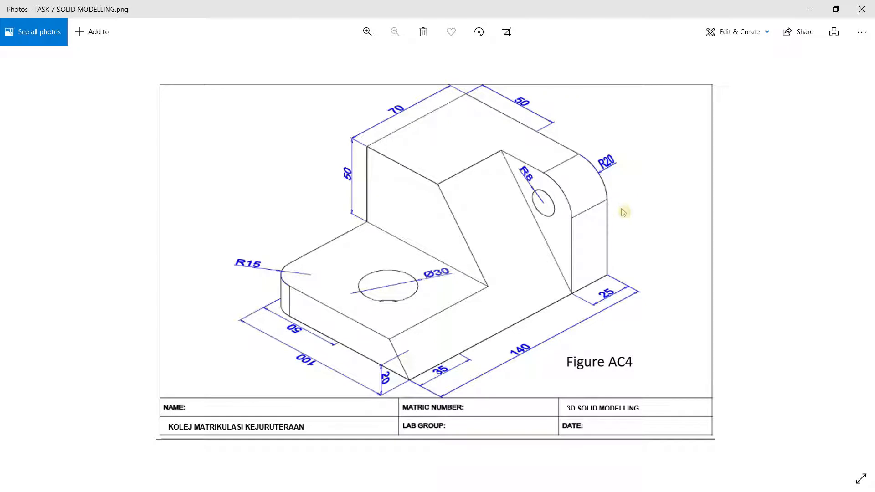
pyautogui.click(835, 10)
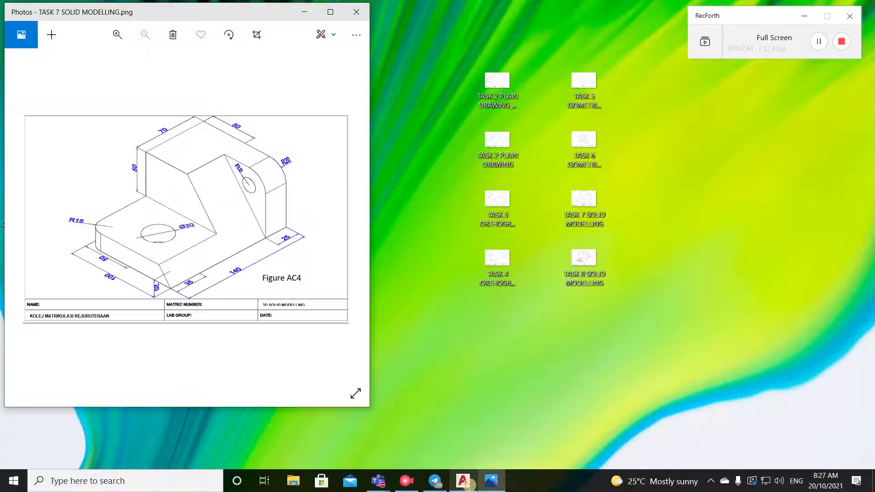
# Switch to AutoCAD, fill the screen with it and create a new drawing from the acadiso template.
pyautogui.click(469, 487)
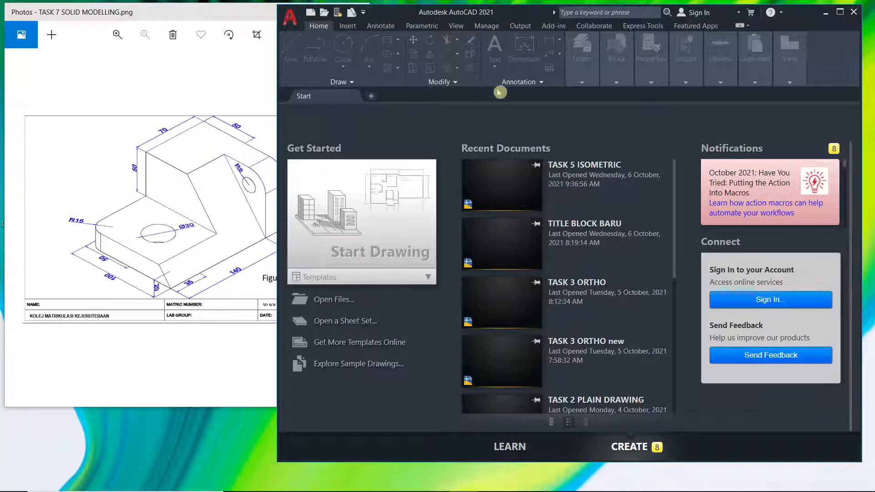
pyautogui.click(841, 13)
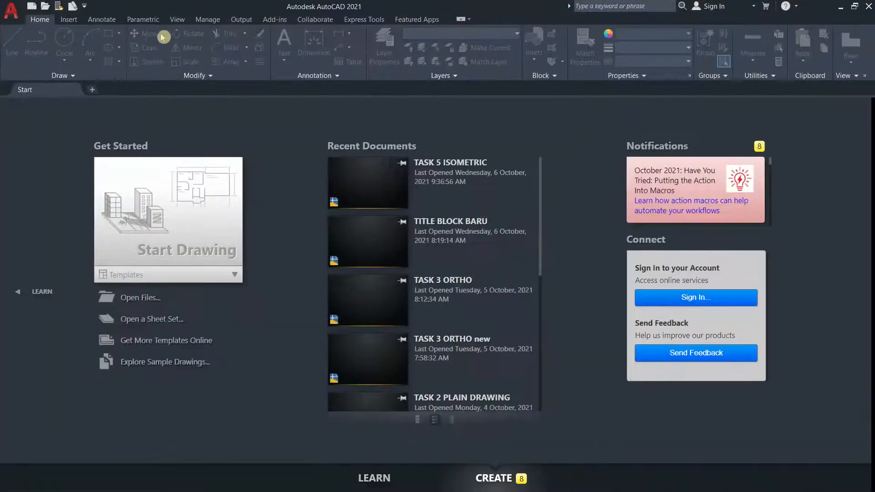
pyautogui.click(12, 15)
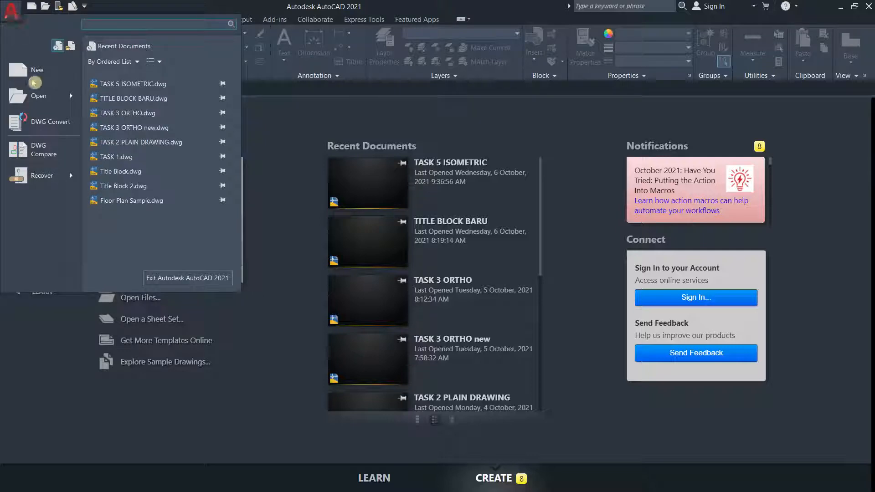
pyautogui.click(51, 76)
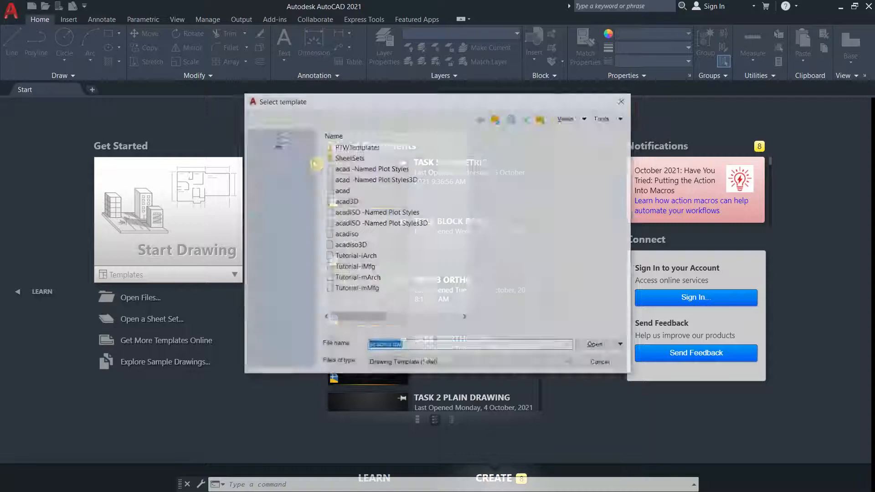
pyautogui.click(362, 236)
pyautogui.click(597, 346)
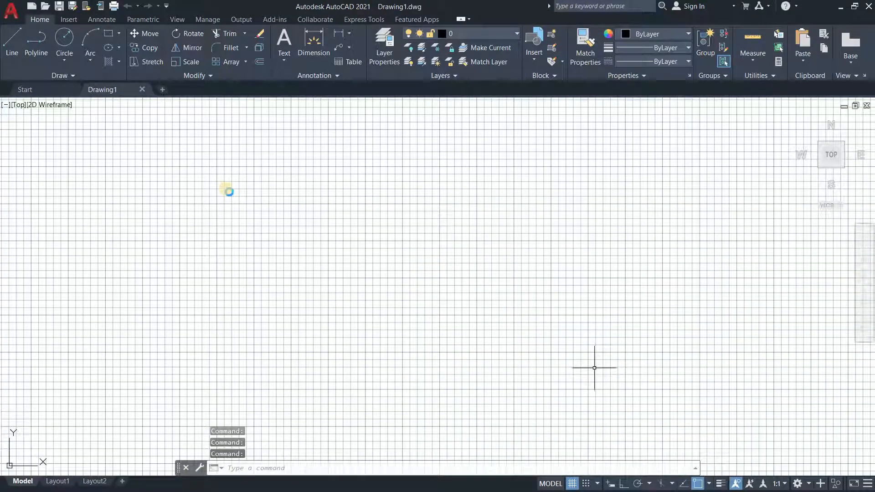
# Switch the workspace to 3D Basics and look over the available solid primitives.
pyautogui.click(810, 487)
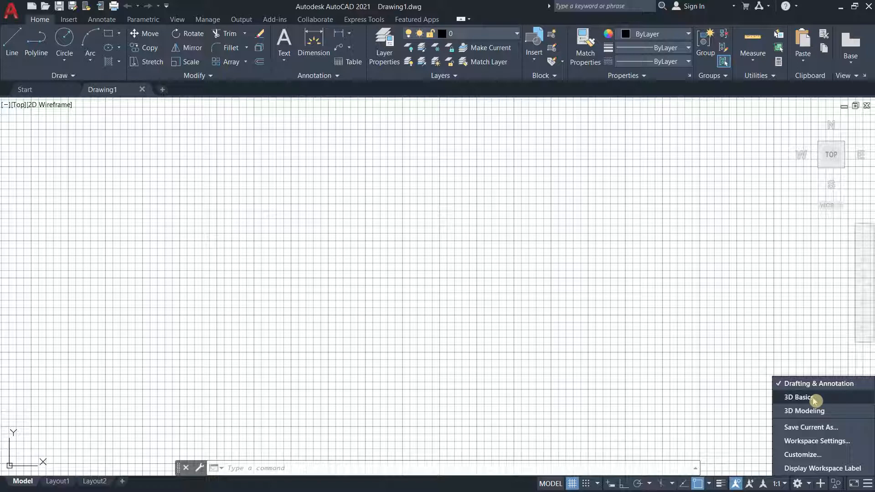
pyautogui.click(814, 400)
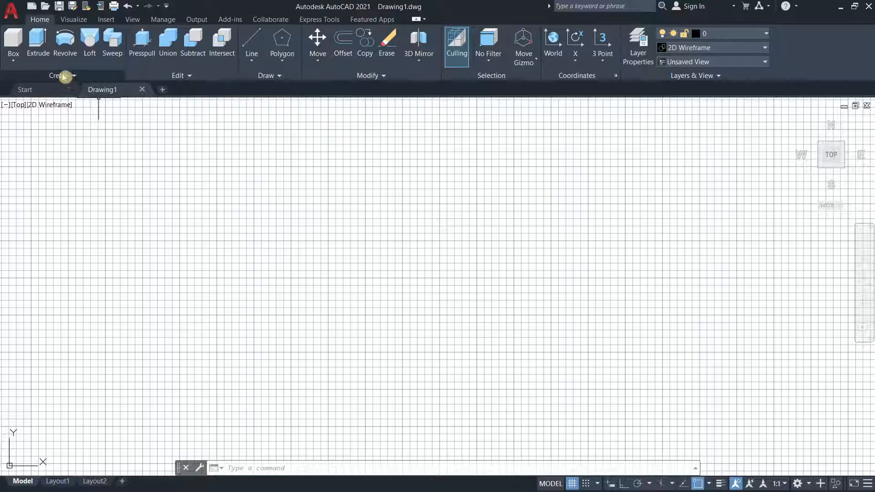
pyautogui.click(14, 64)
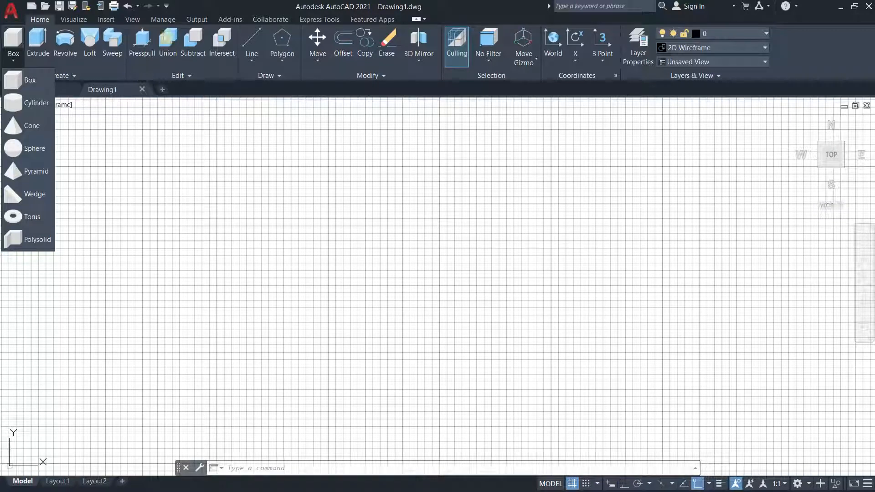
pyautogui.click(213, 78)
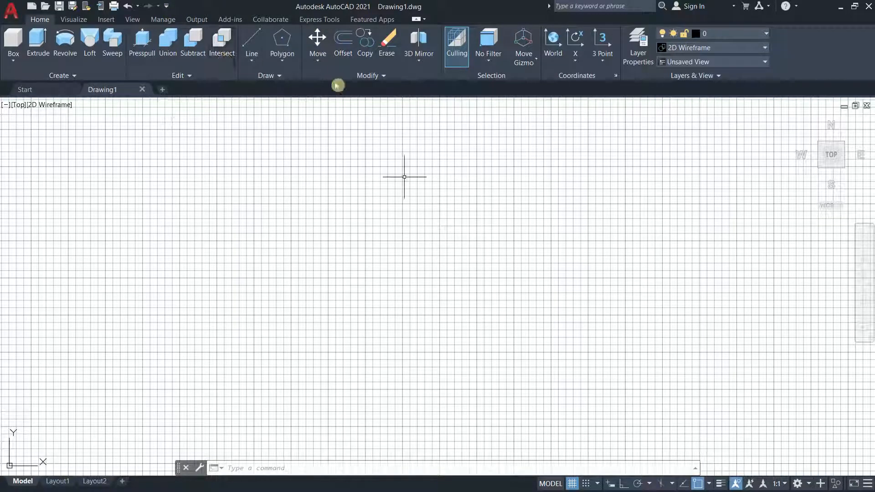
# Set the drawing limits with the default lower-left corner and upper-right corner 297,210, and zoom to all.
pyautogui.click(362, 468)
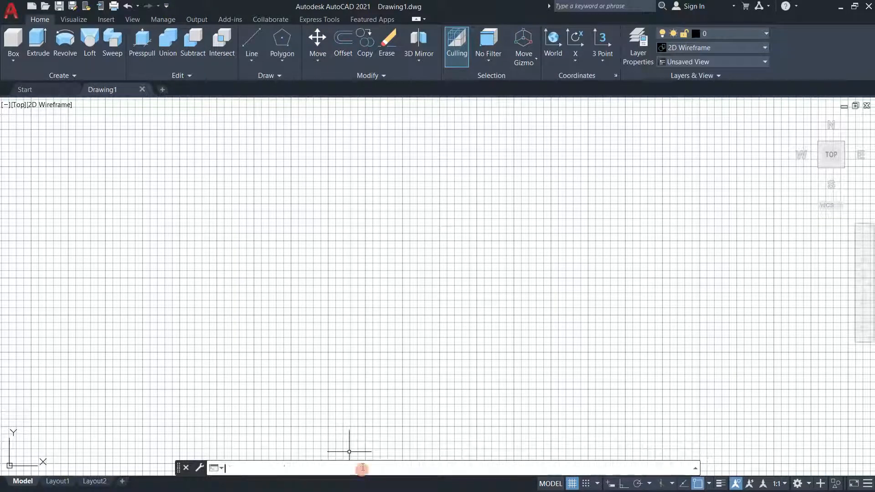
pyautogui.write('l')
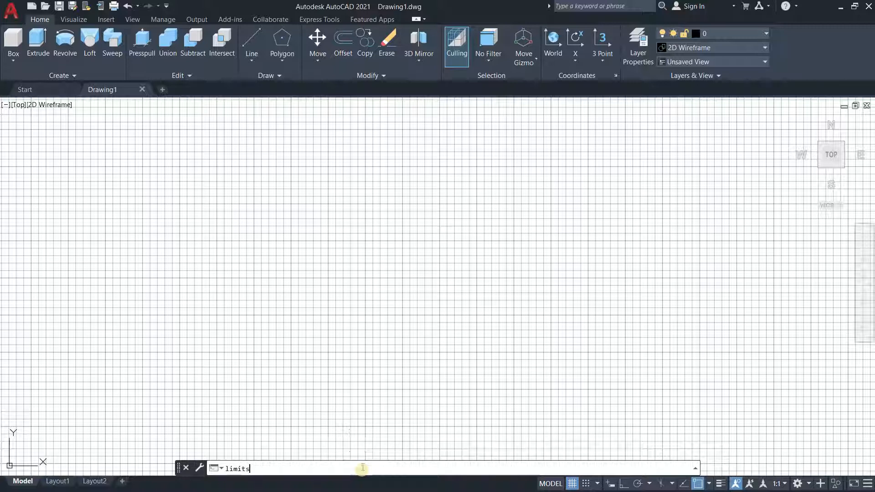
pyautogui.write('imits')
pyautogui.press('Return')
pyautogui.press('Return')
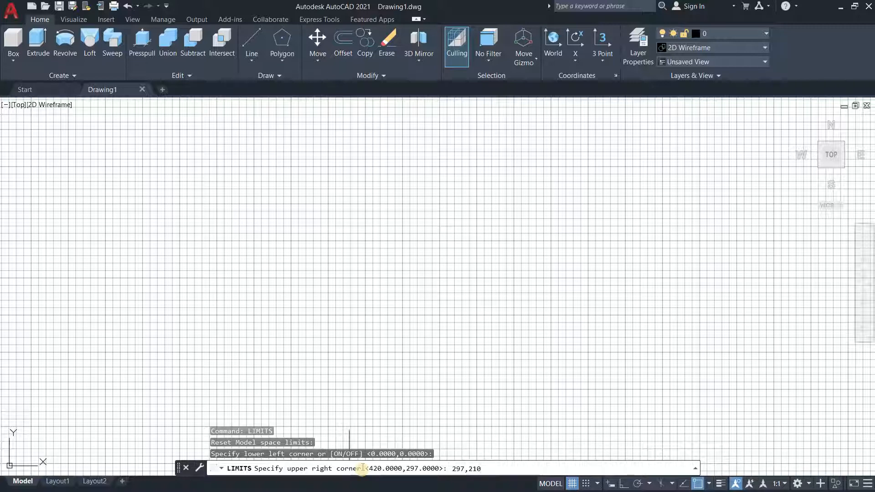
pyautogui.press('Return')
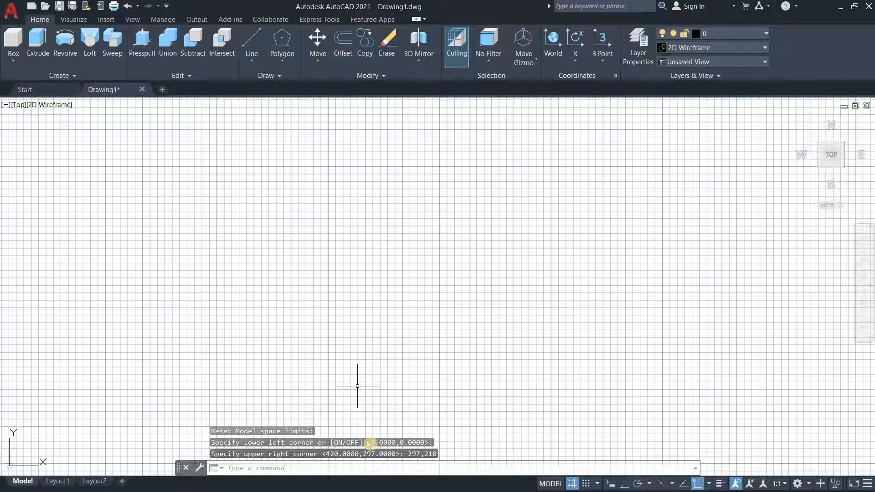
pyautogui.write('z')
pyautogui.press('Return')
pyautogui.write('a')
pyautogui.press('Return')
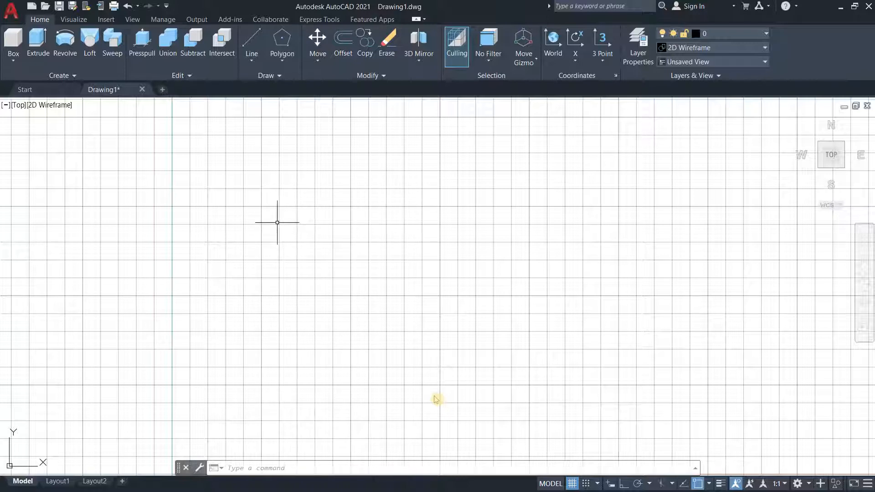
# Set the visual style to Wireframe and the view to SE Isometric, keeping the grid on.
pyautogui.click(767, 48)
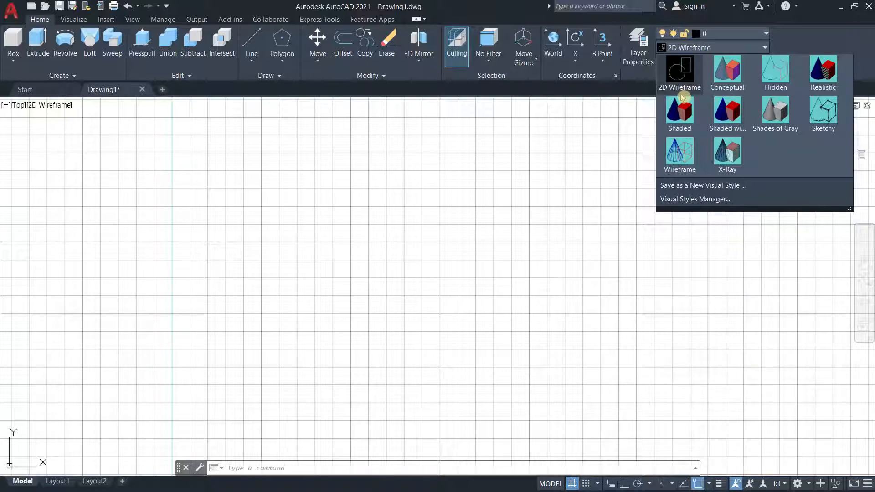
pyautogui.click(684, 159)
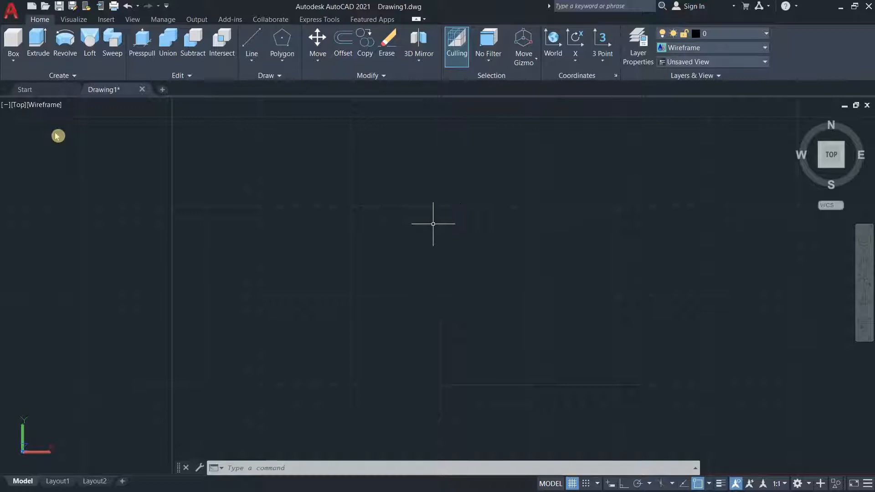
pyautogui.click(745, 64)
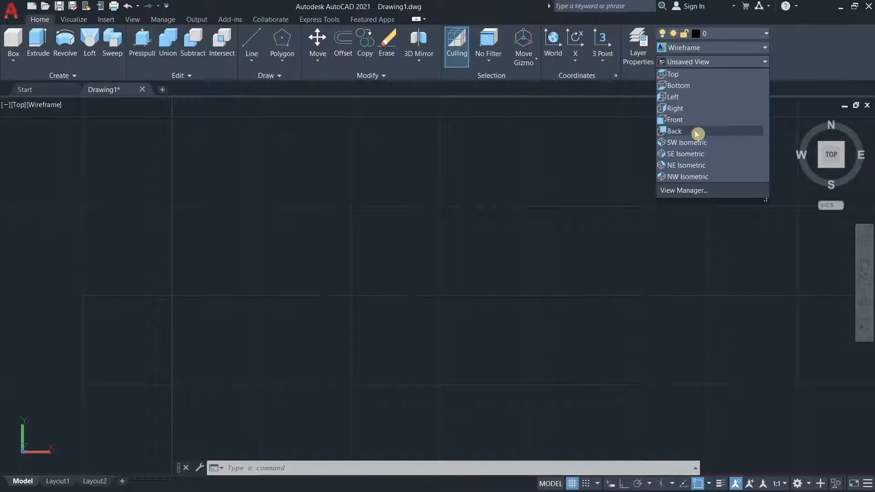
pyautogui.click(692, 155)
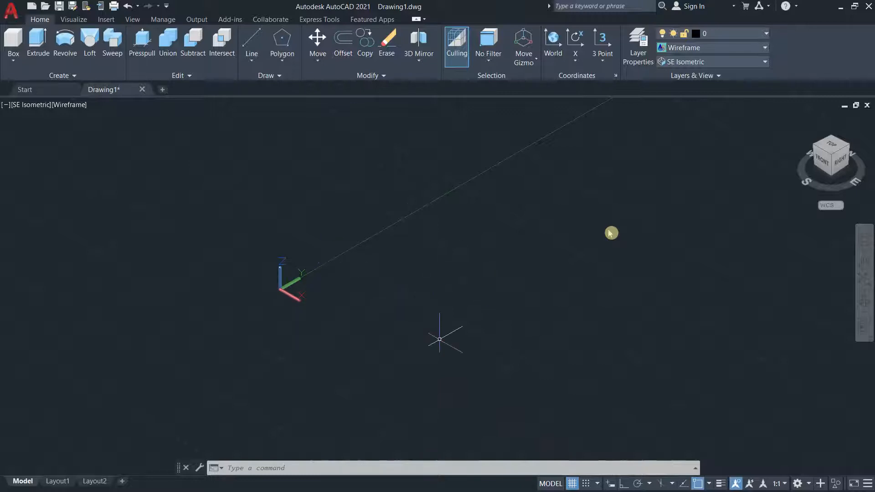
pyautogui.click(572, 484)
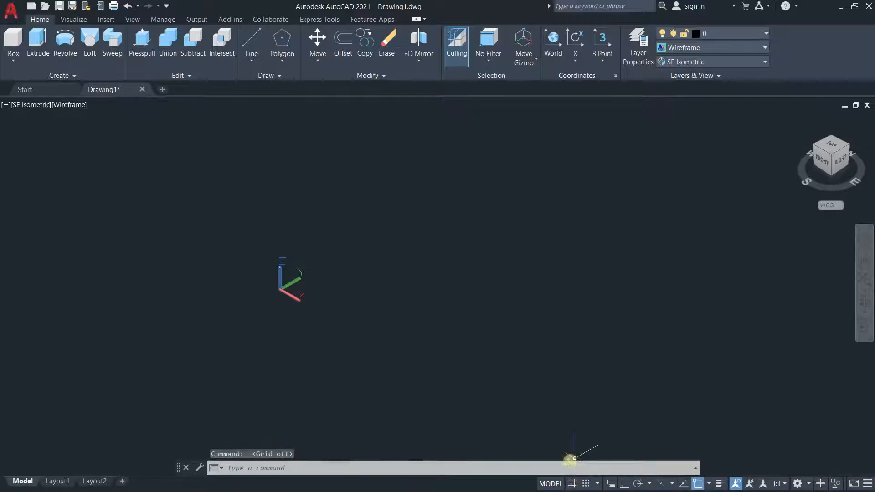
pyautogui.click(572, 484)
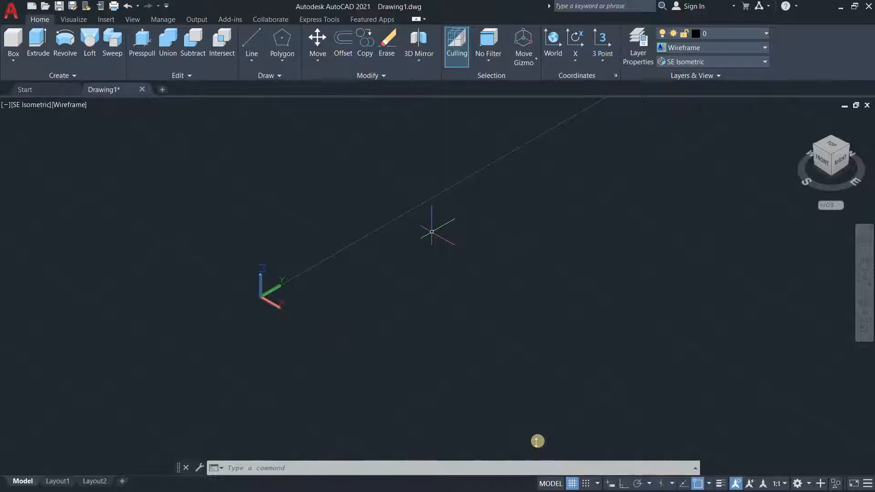
# Reduce the AutoCAD window and place it beside the reference drawing so both can be seen.
pyautogui.click(854, 6)
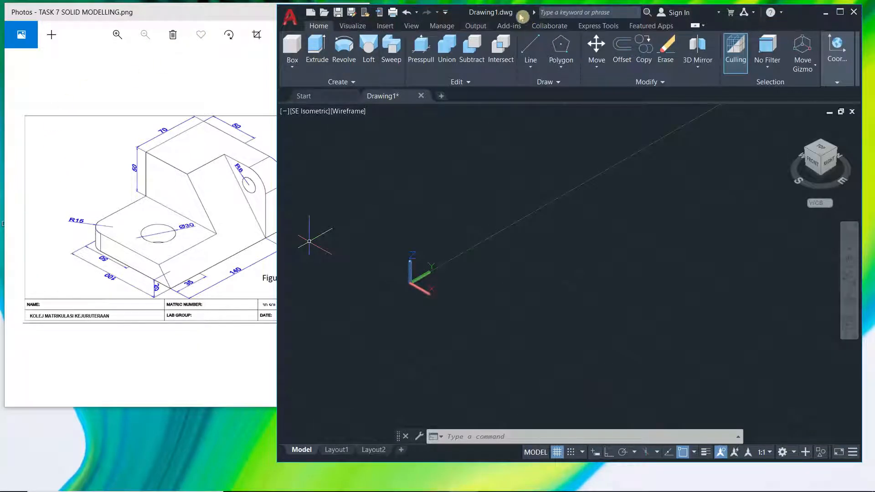
pyautogui.moveTo(483, 12)
pyautogui.mouseDown()
pyautogui.moveTo(508, 5)
pyautogui.moveTo(492, 7)
pyautogui.mouseUp()
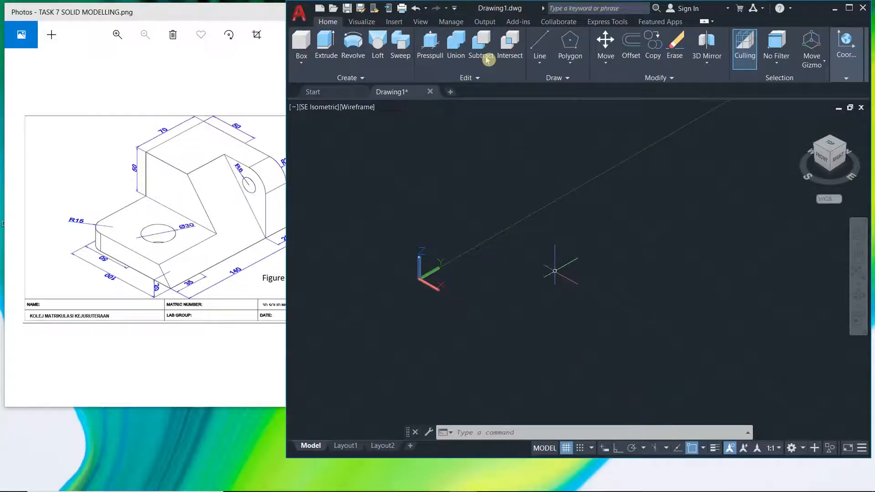
# Switch to the Teams meeting to check its recording and additional options, and minimise the meeting window.
pyautogui.moveTo(381, 484)
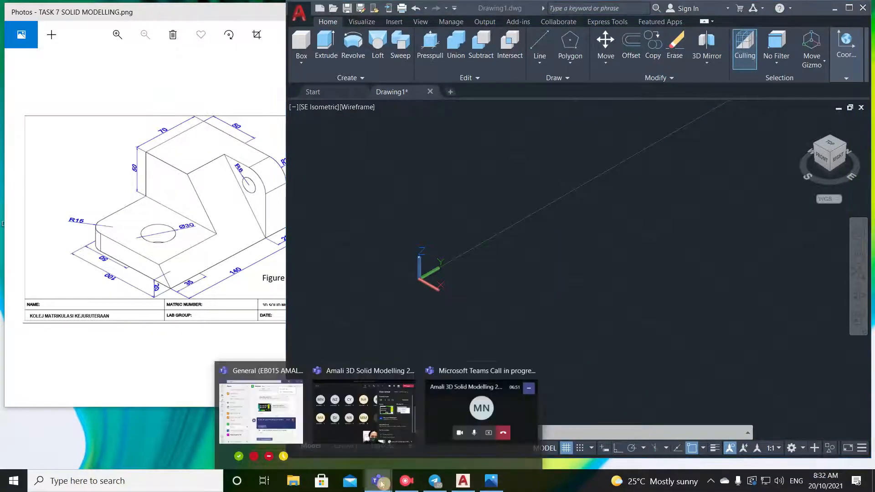
pyautogui.click(390, 392)
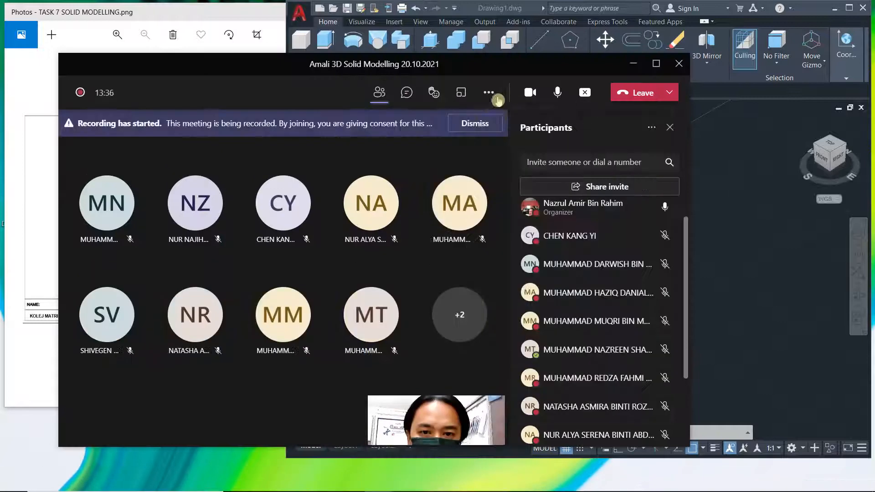
pyautogui.click(489, 90)
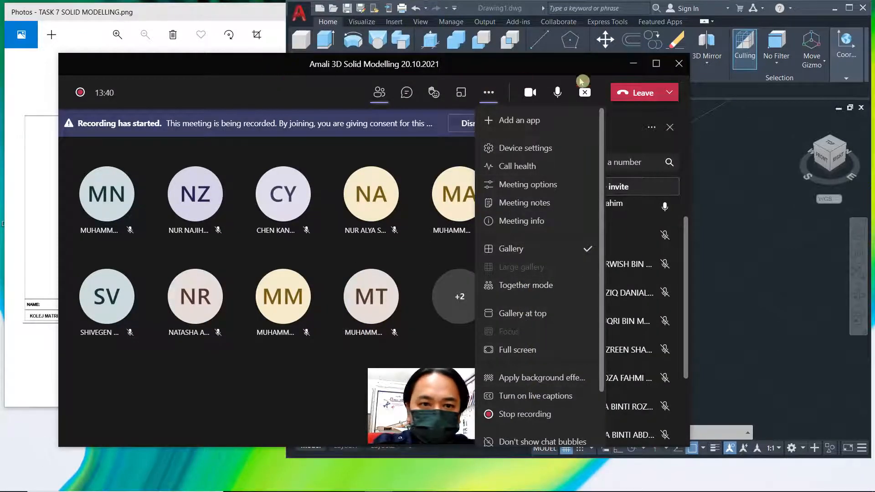
pyautogui.click(629, 64)
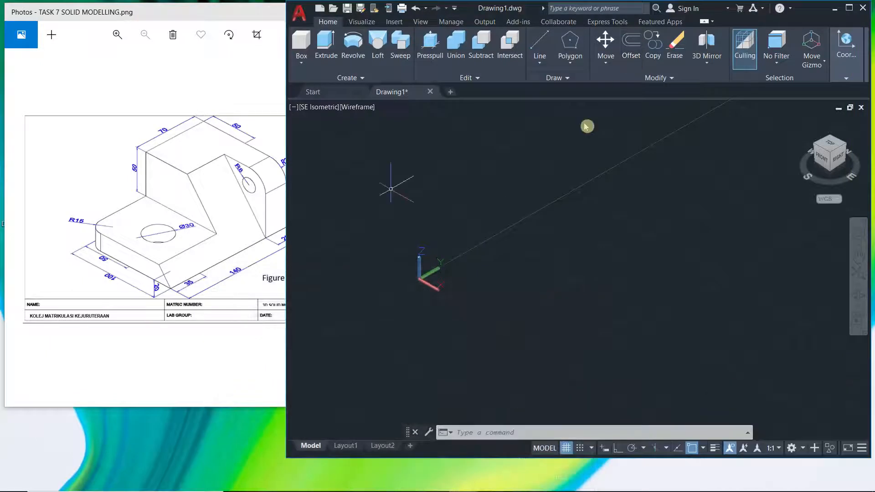
# Create a solid box for the base with corners at 0,0,0 and 100,140,0 and a height of 20.
pyautogui.click(231, 17)
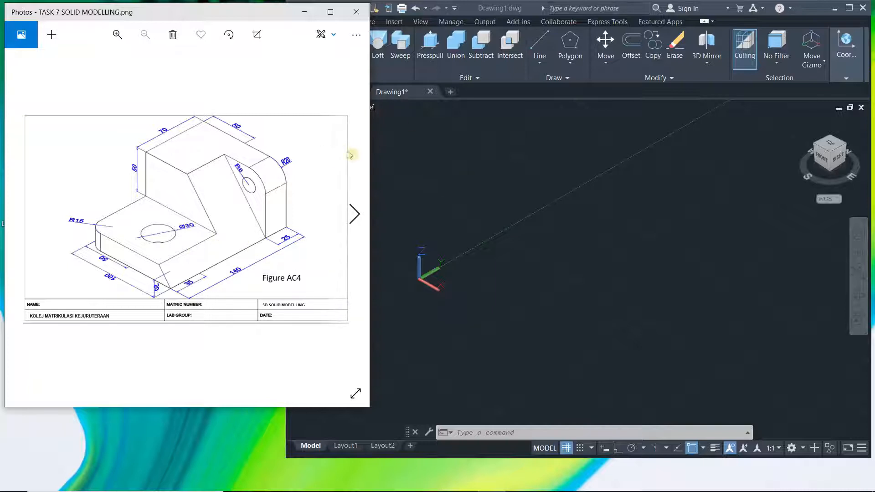
pyautogui.click(446, 169)
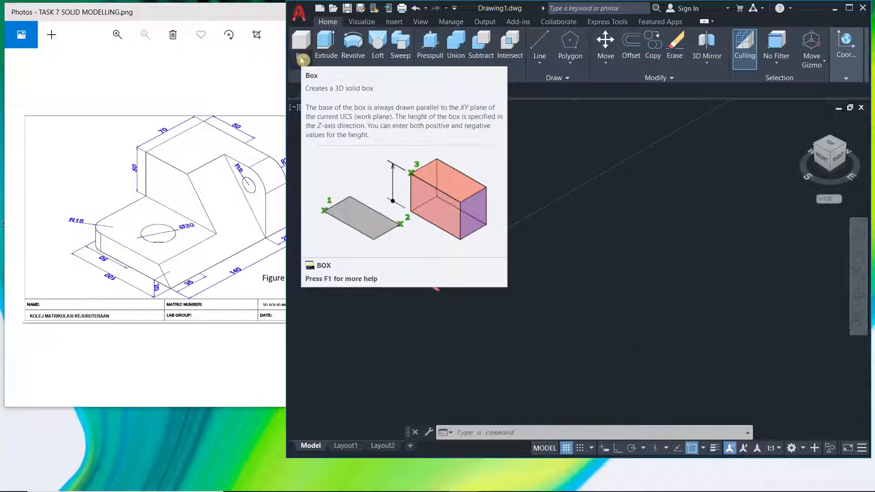
pyautogui.click(302, 58)
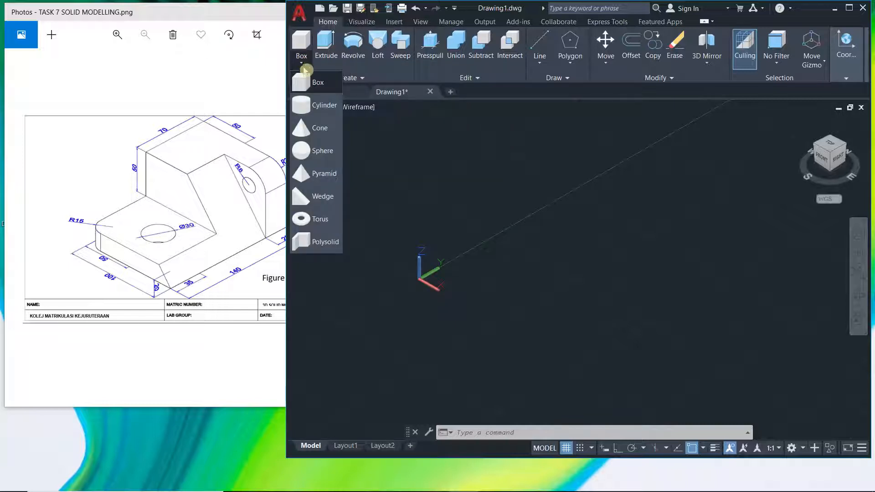
pyautogui.click(325, 83)
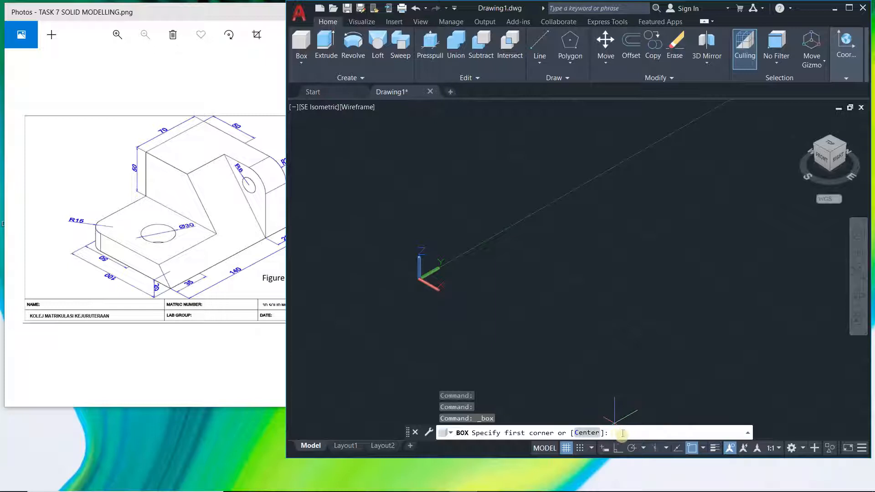
pyautogui.click(624, 433)
pyautogui.press('Return')
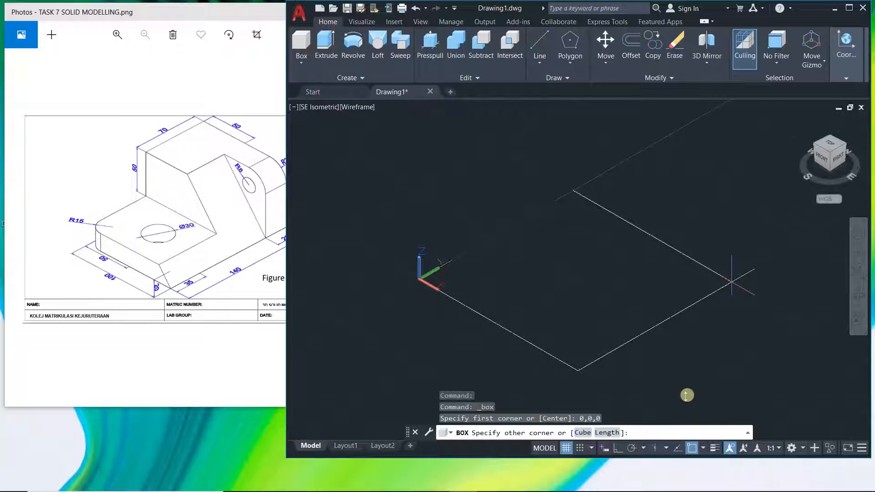
pyautogui.write('100')
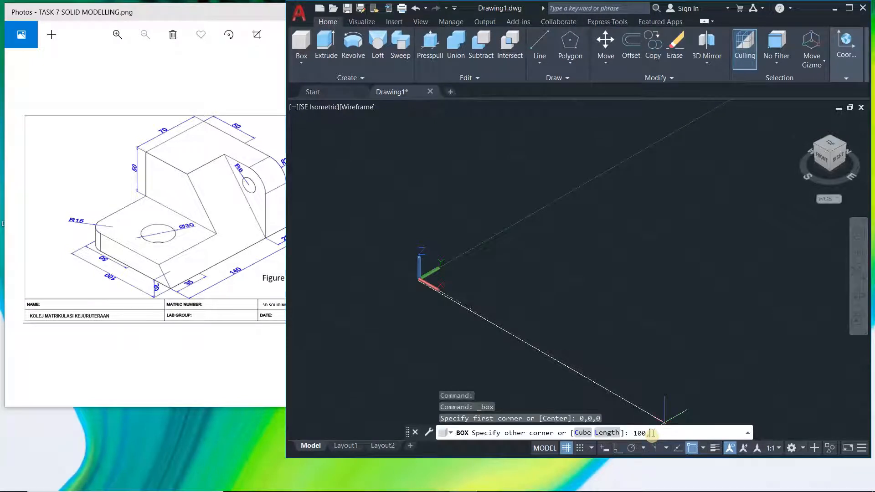
pyautogui.write(',140,0')
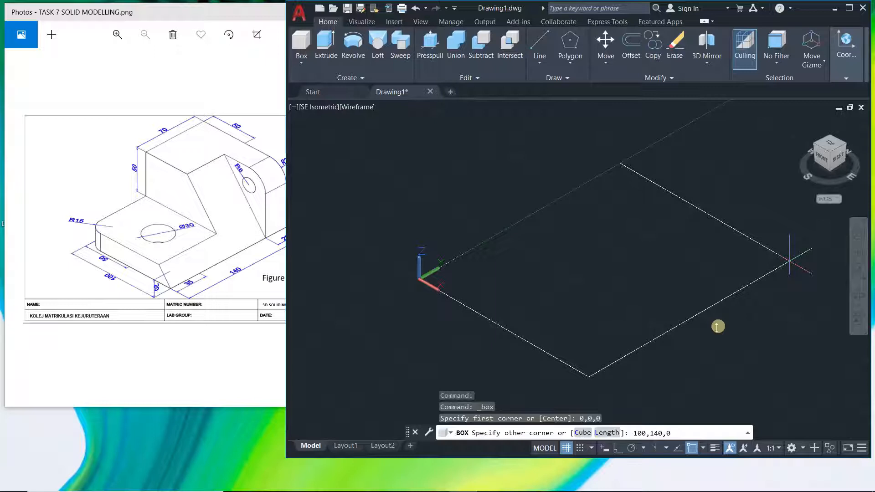
pyautogui.press('Return')
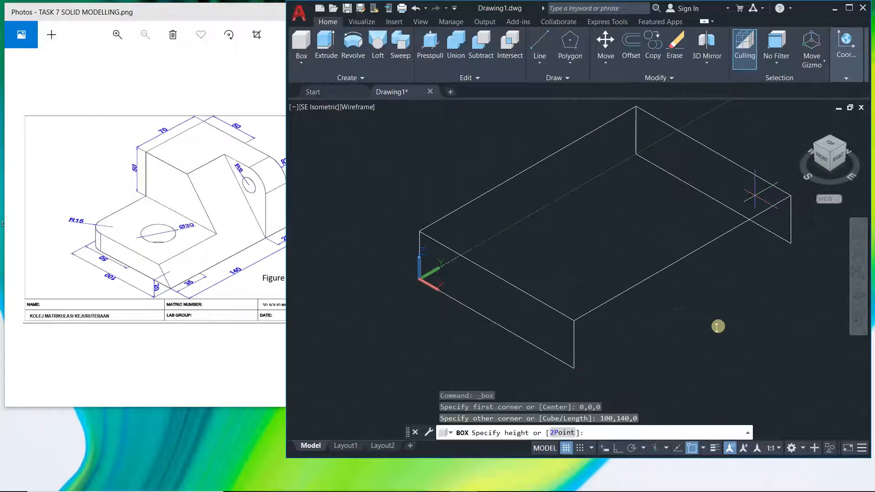
pyautogui.click(626, 431)
pyautogui.write('20')
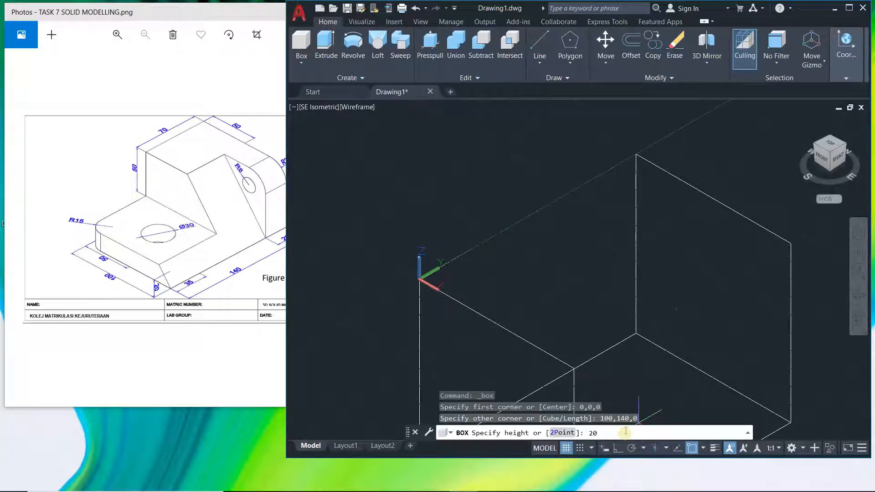
pyautogui.press('Return')
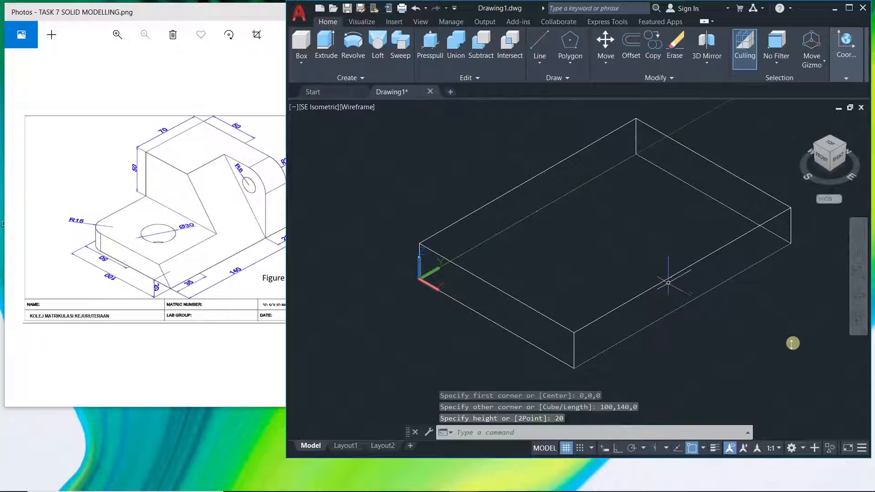
# Enable the Midpoint object snap in addition to the snaps already active.
pyautogui.scroll(1, 728, 324)
pyautogui.moveTo(728, 323); pyautogui.dragTo(694, 336, button='middle')
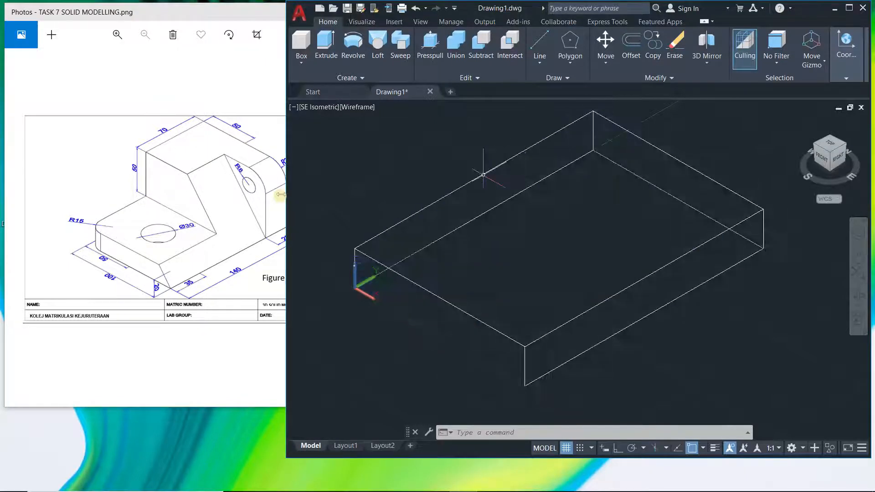
pyautogui.moveTo(492, 167)
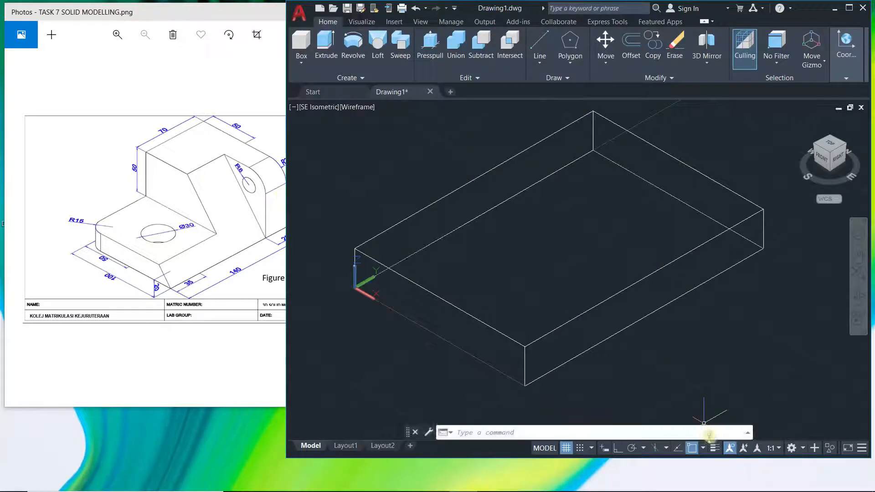
pyautogui.click(705, 449)
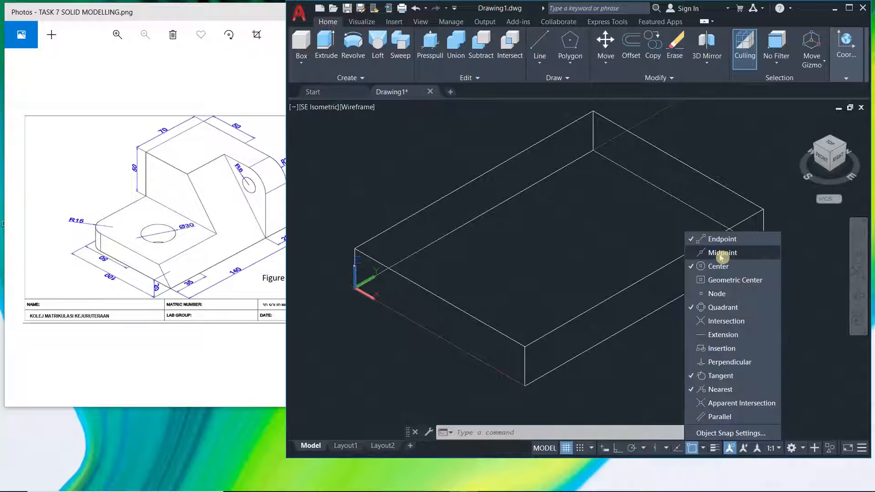
pyautogui.click(721, 253)
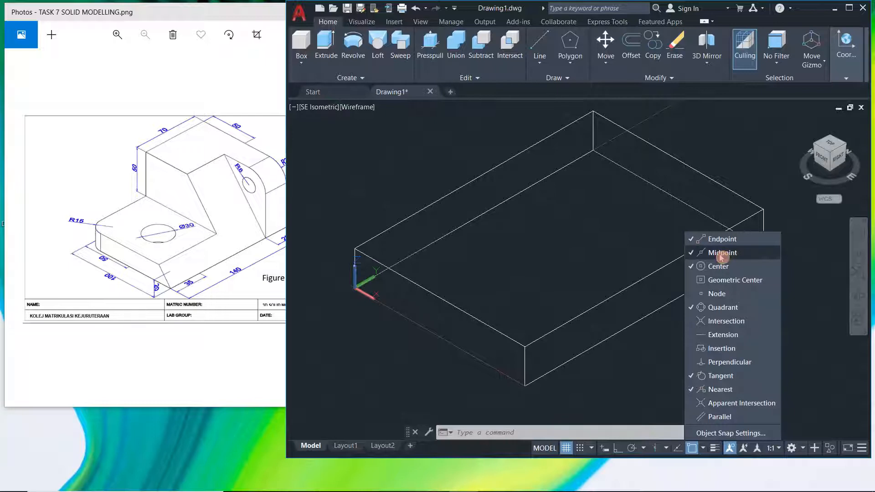
pyautogui.click(627, 360)
# Create a 50-high box on the base from the midpoint of the upper long edge above the Y axis to the opposite far corner.
pyautogui.click(301, 62)
pyautogui.click(309, 83)
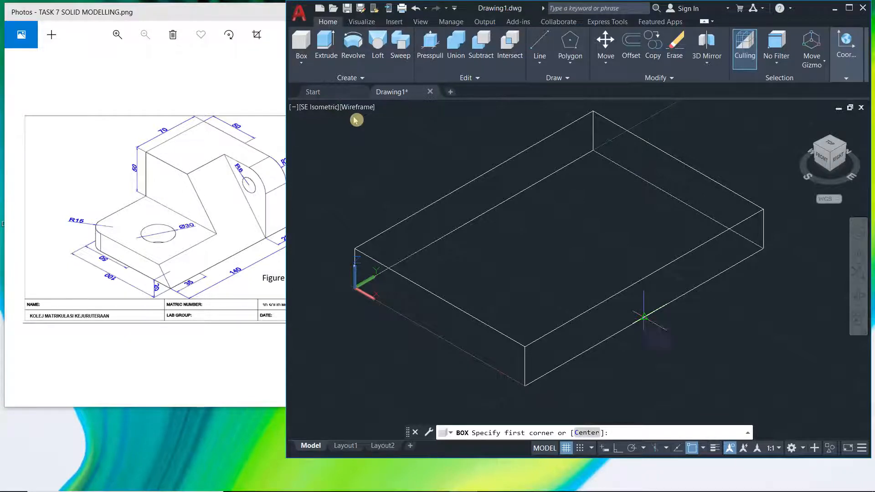
pyautogui.click(474, 179)
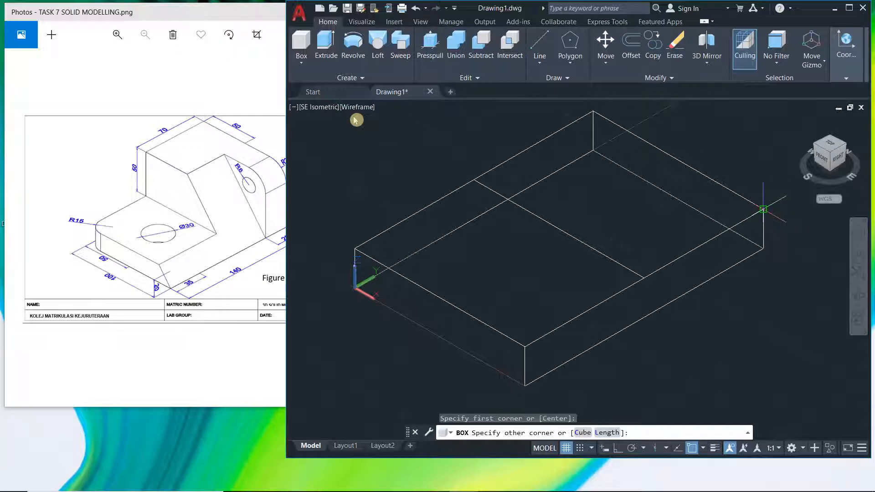
pyautogui.click(763, 209)
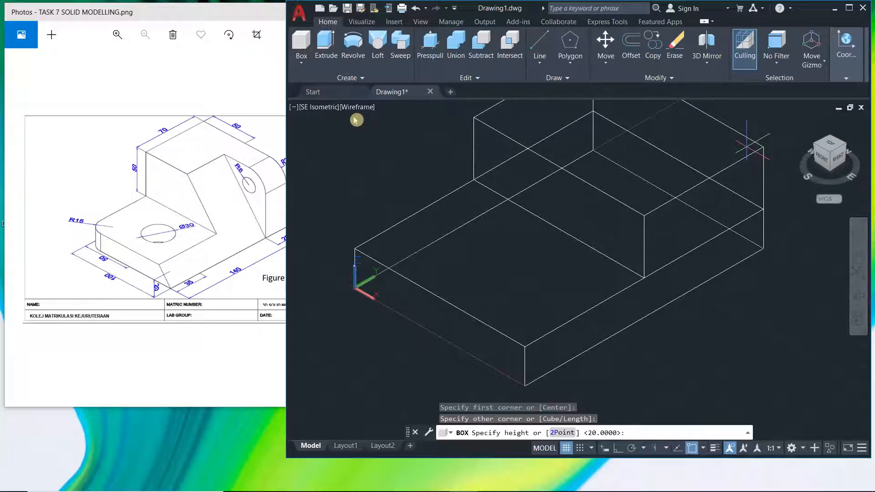
pyautogui.write('50')
pyautogui.press('Return')
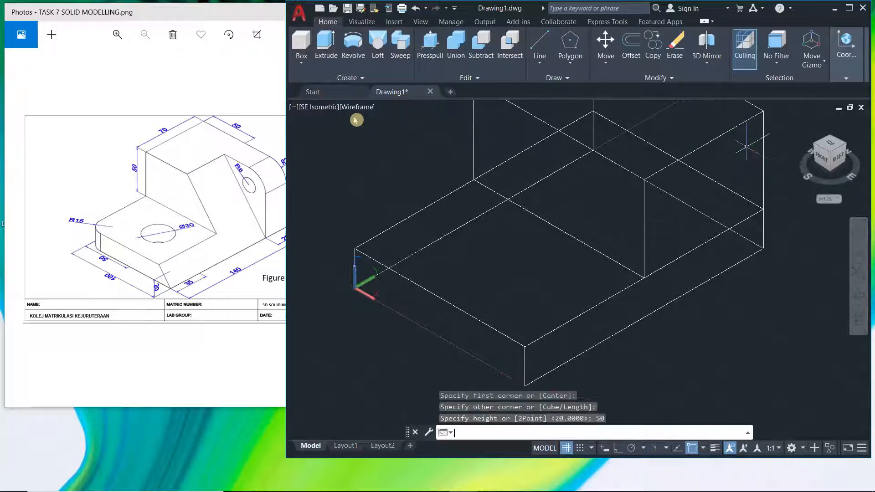
# Union the base box and the upper box into one solid.
pyautogui.scroll(-4, 757, 200)
pyautogui.scroll(3, 708, 200)
pyautogui.moveTo(726, 187); pyautogui.dragTo(596, 236, button='middle')
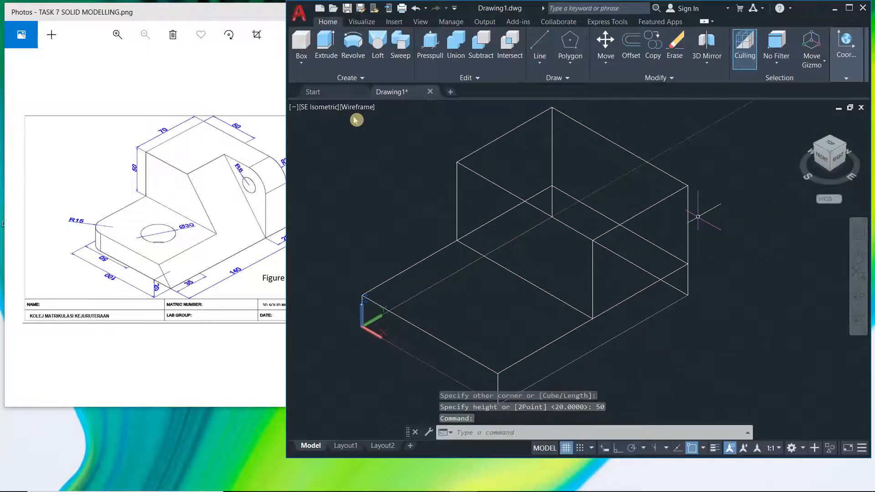
pyautogui.scroll(2, 718, 220)
pyautogui.moveTo(718, 220); pyautogui.dragTo(759, 200, button='middle')
pyautogui.scroll(-5, 759, 199)
pyautogui.scroll(4, 731, 229)
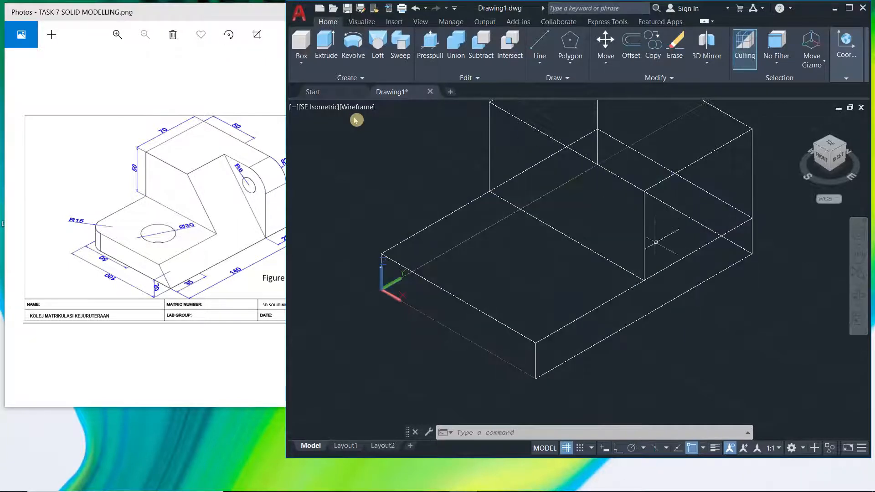
pyautogui.click(456, 50)
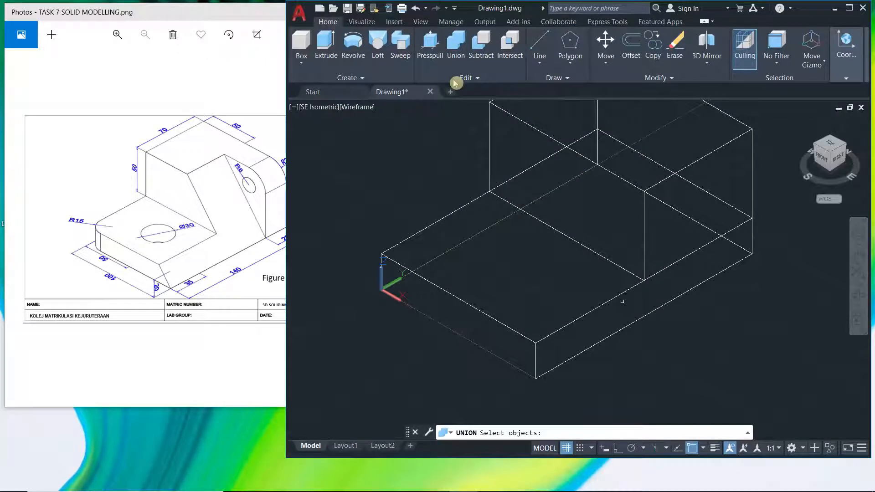
pyautogui.click(621, 293)
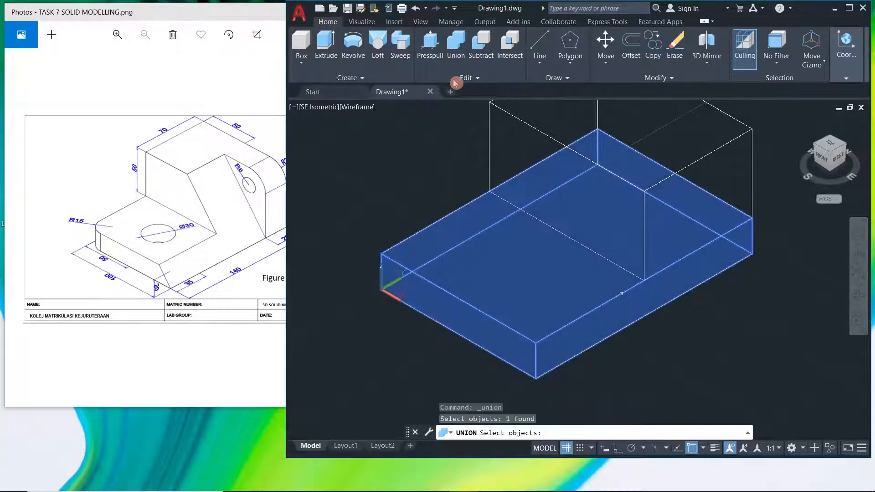
pyautogui.click(644, 247)
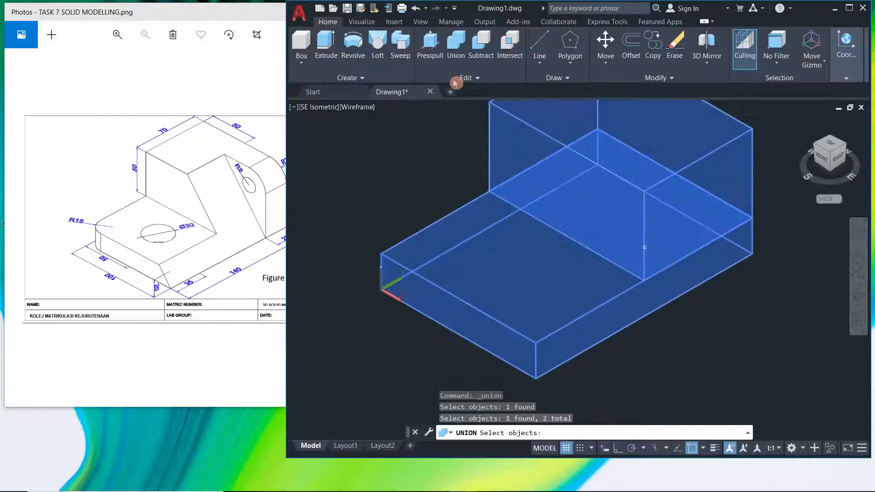
pyautogui.press('Return')
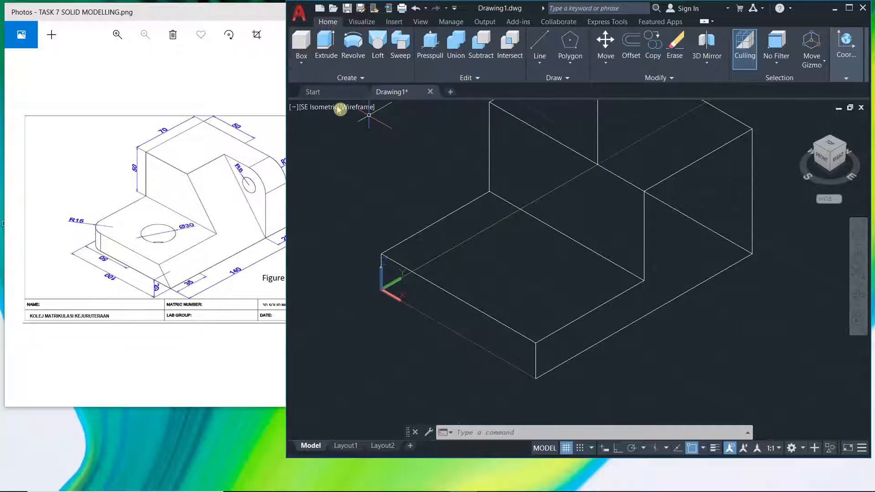
# Create a cylinder for the base hole centred at 50,35,0 with radius 15 and height 20.
pyautogui.click(303, 64)
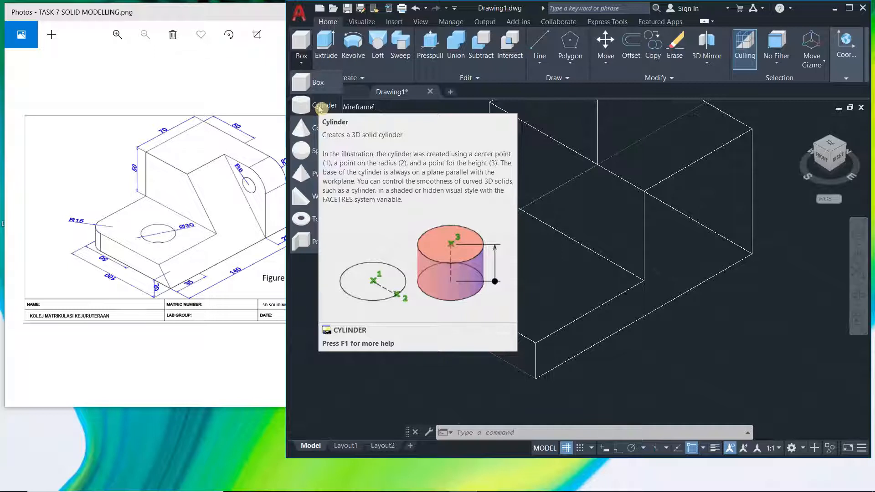
pyautogui.click(321, 106)
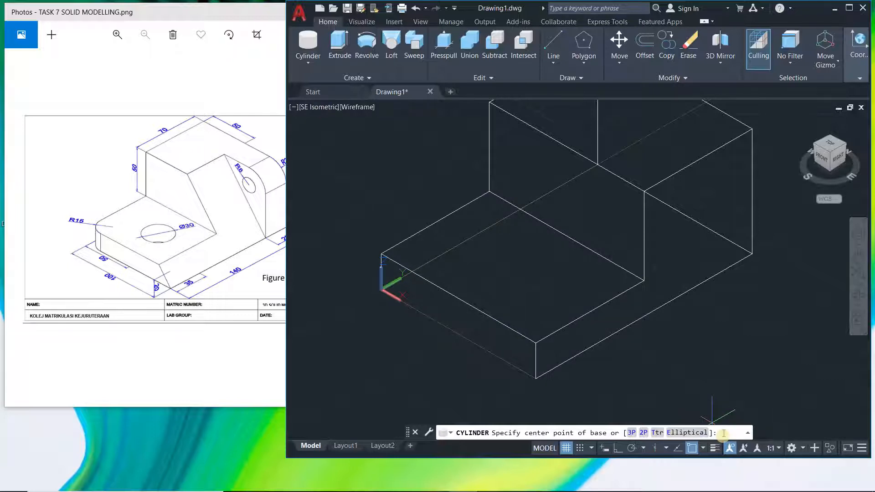
pyautogui.write('30')
pyautogui.write(',')
pyautogui.write('35')
pyautogui.write(',')
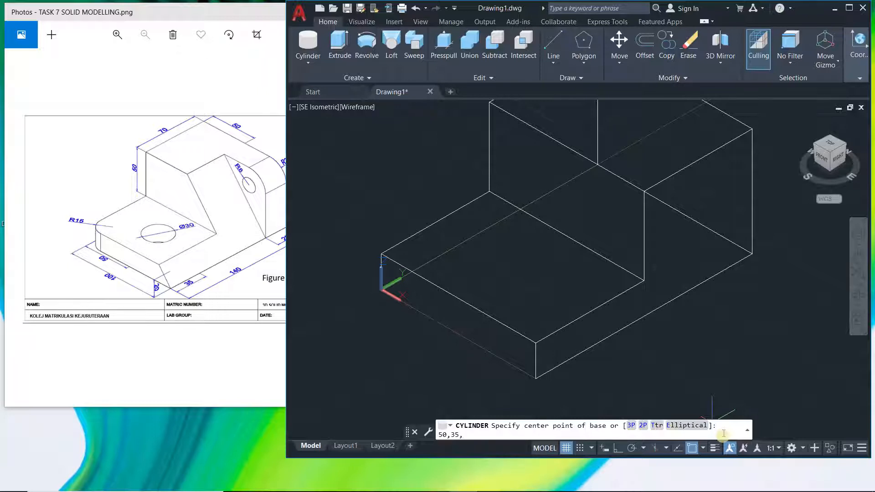
pyautogui.write('0')
pyautogui.press('Return')
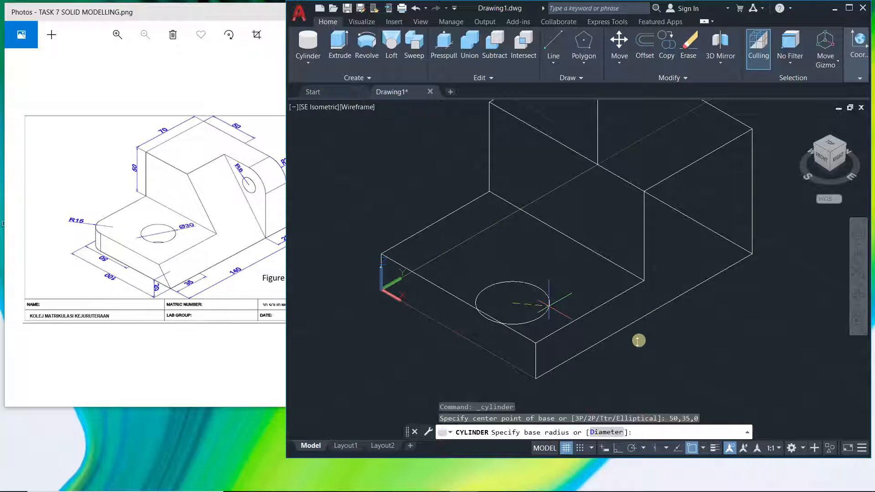
pyautogui.write('15')
pyautogui.press('Return')
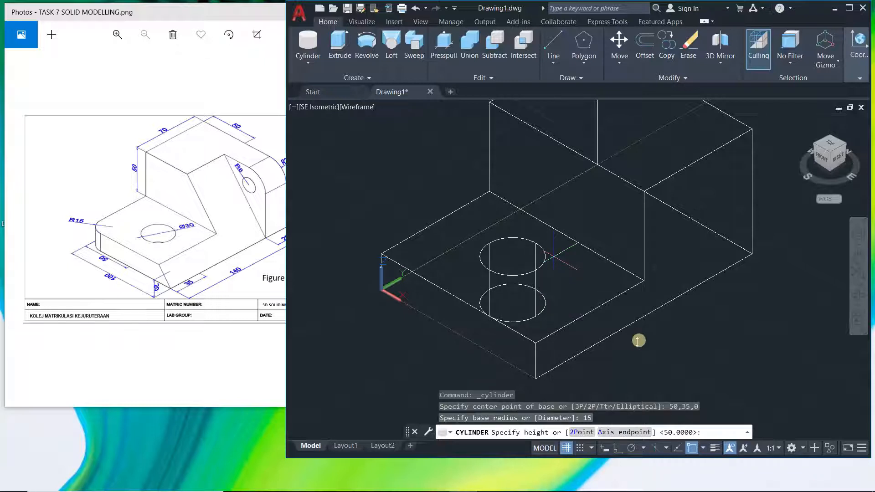
pyautogui.write('20')
pyautogui.press('Return')
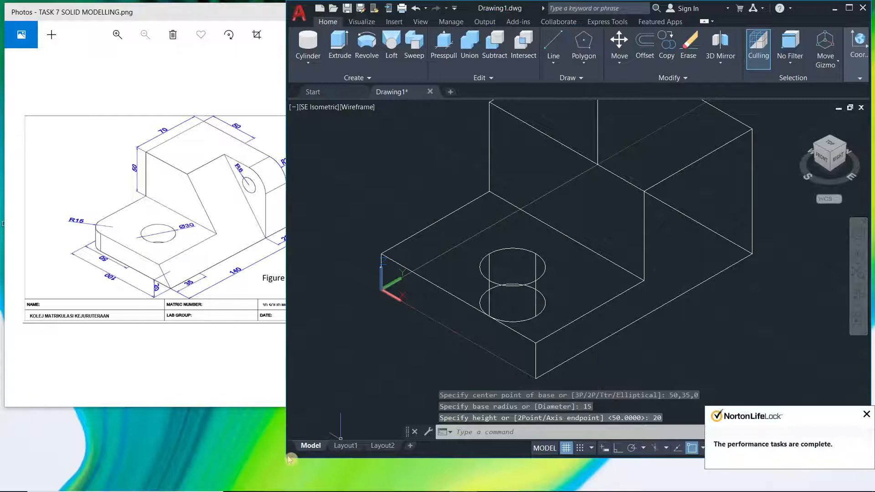
# Enlarge the AutoCAD window, dismiss the Norton notification, and shrink and reposition the reference drawing window beside the model.
pyautogui.moveTo(287, 459); pyautogui.dragTo(275, 485)
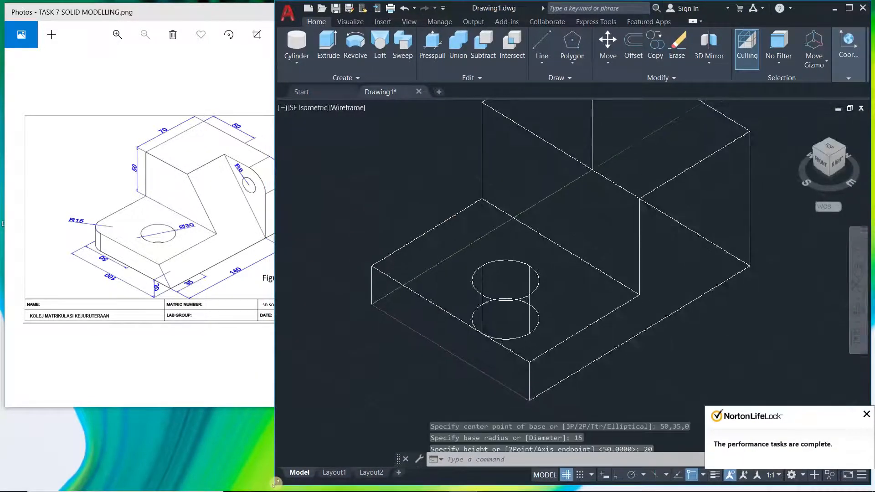
pyautogui.click(867, 416)
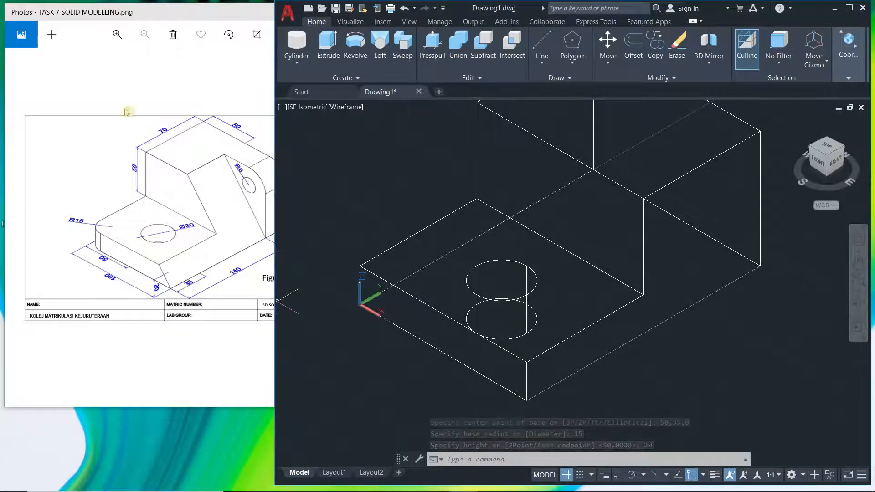
pyautogui.click(173, 12)
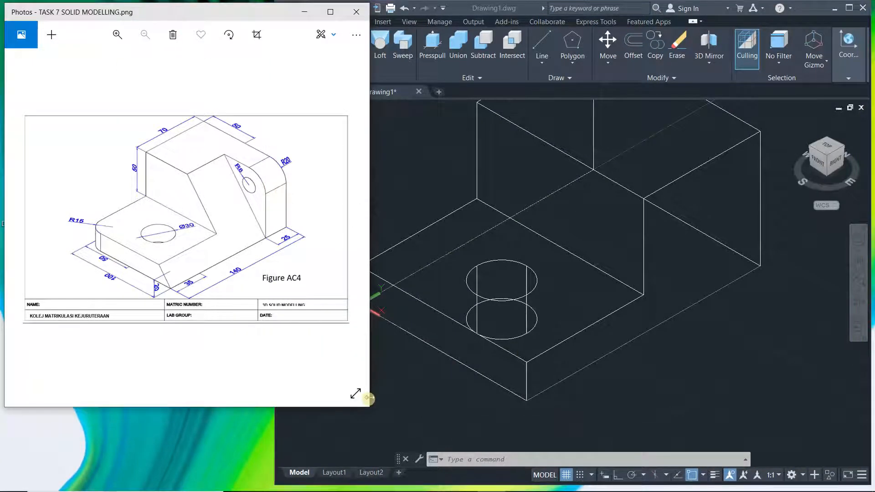
pyautogui.moveTo(370, 405); pyautogui.dragTo(312, 399)
pyautogui.moveTo(212, 20); pyautogui.dragTo(201, 44)
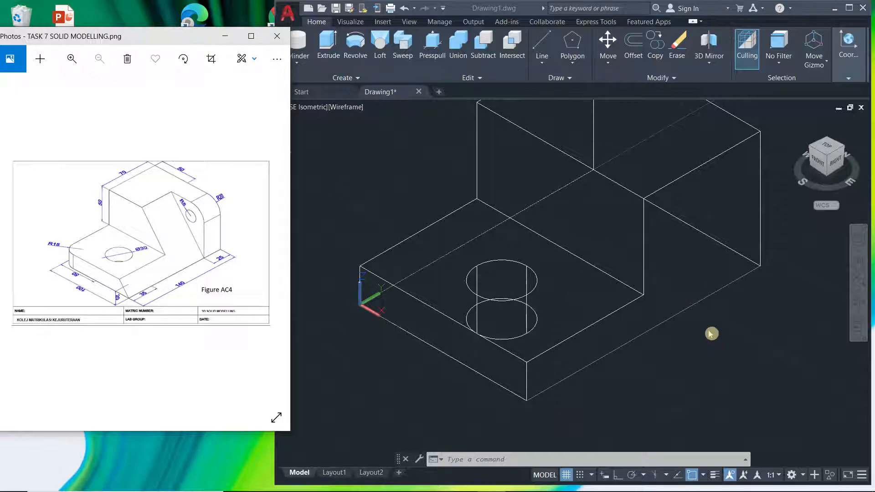
pyautogui.click(753, 323)
pyautogui.moveTo(752, 323); pyautogui.dragTo(684, 289, button='middle')
pyautogui.scroll(1, 684, 289)
pyautogui.scroll(-2, 678, 183)
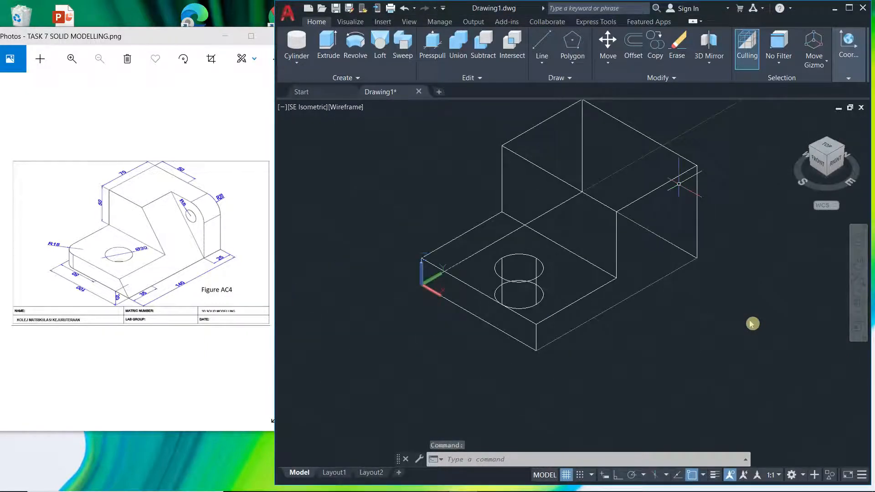
# Maximize the AutoCAD window and set the visual style to Conceptual.
pyautogui.scroll(2, 674, 181)
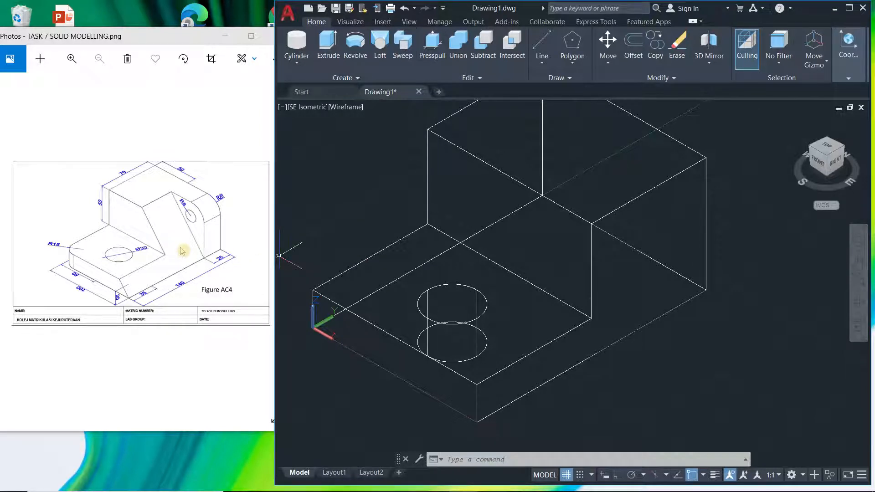
pyautogui.click(299, 68)
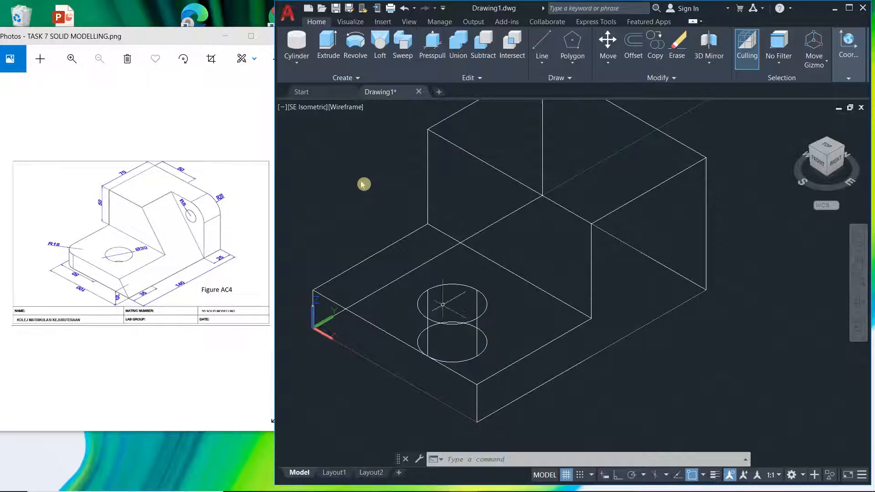
pyautogui.moveTo(436, 286)
pyautogui.click(849, 7)
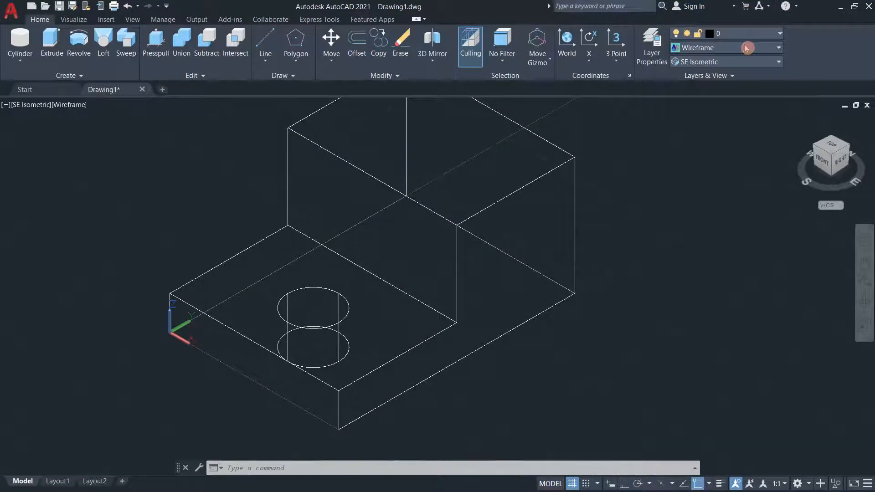
pyautogui.click(746, 48)
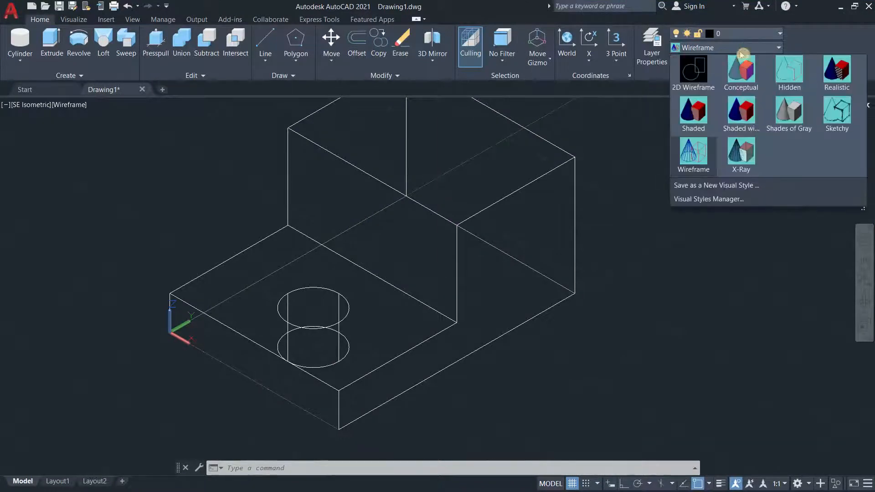
pyautogui.click(741, 87)
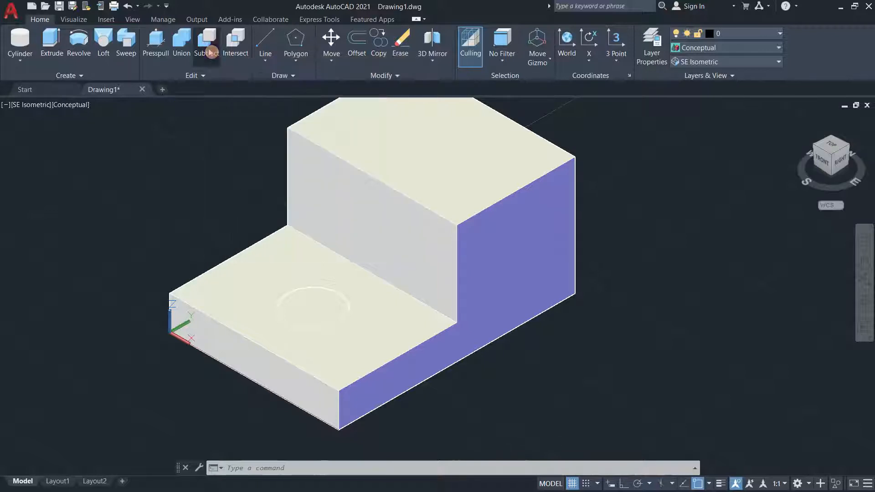
# Try to subtract the base hole cylinder from the stepped block.
pyautogui.click(207, 48)
pyautogui.click(535, 304)
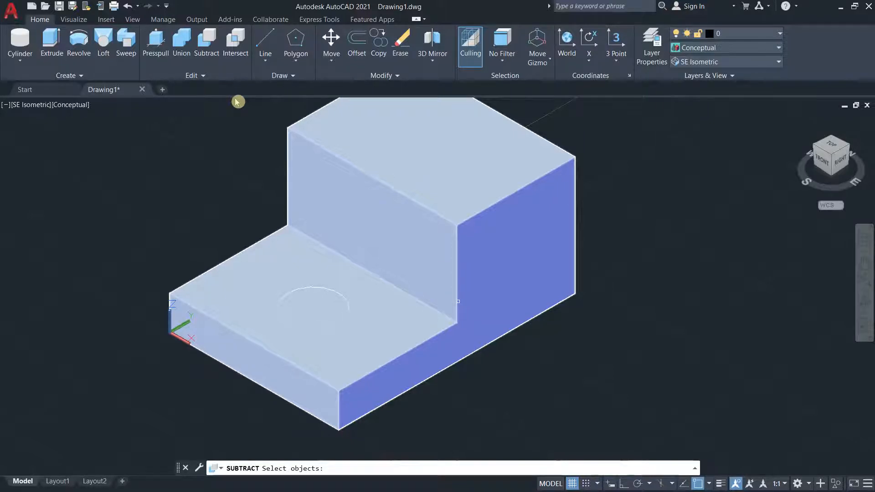
pyautogui.click(457, 302)
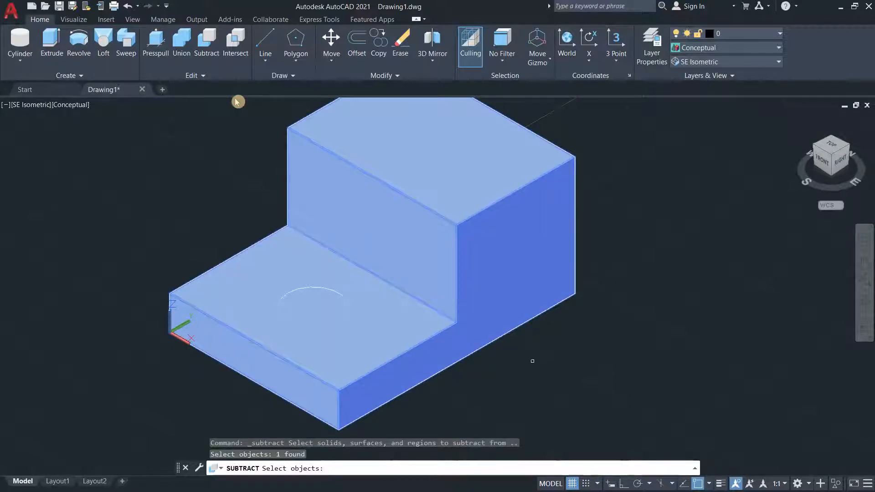
pyautogui.press('Return')
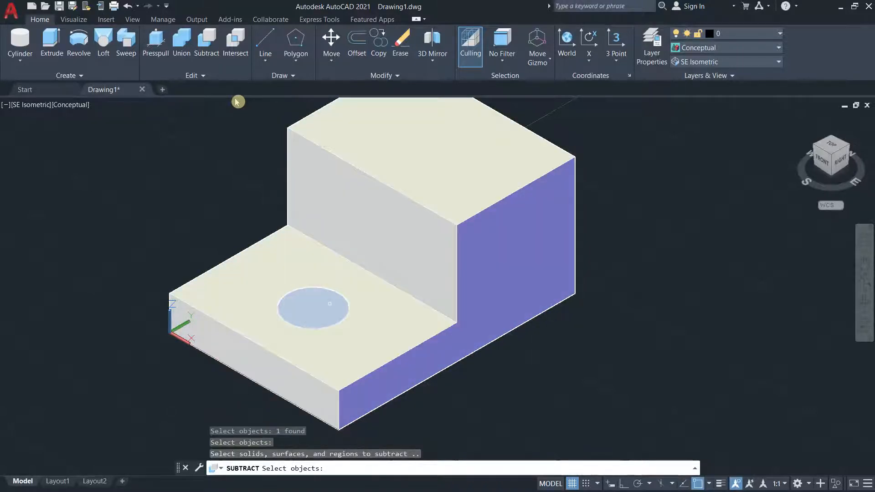
pyautogui.click(329, 303)
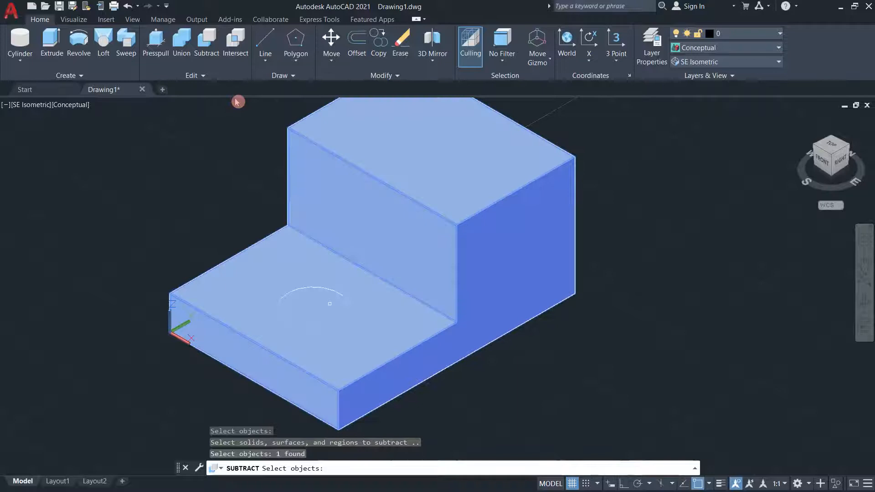
pyautogui.press('Return')
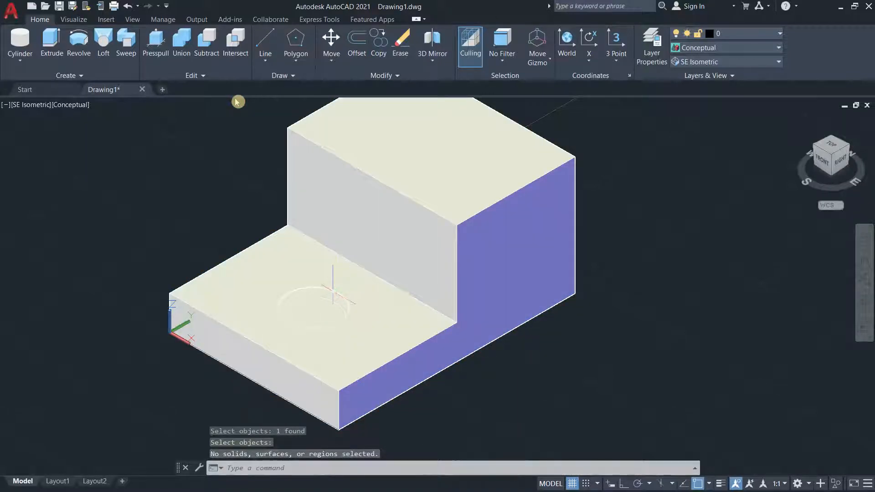
# Subtract the cylinder from the stepped block to cut the through hole in the base.
pyautogui.scroll(2, 314, 303)
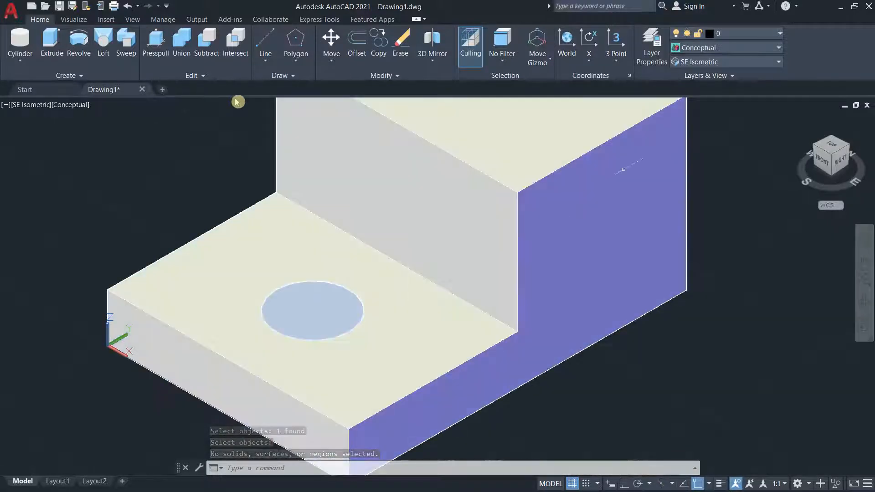
pyautogui.click(207, 53)
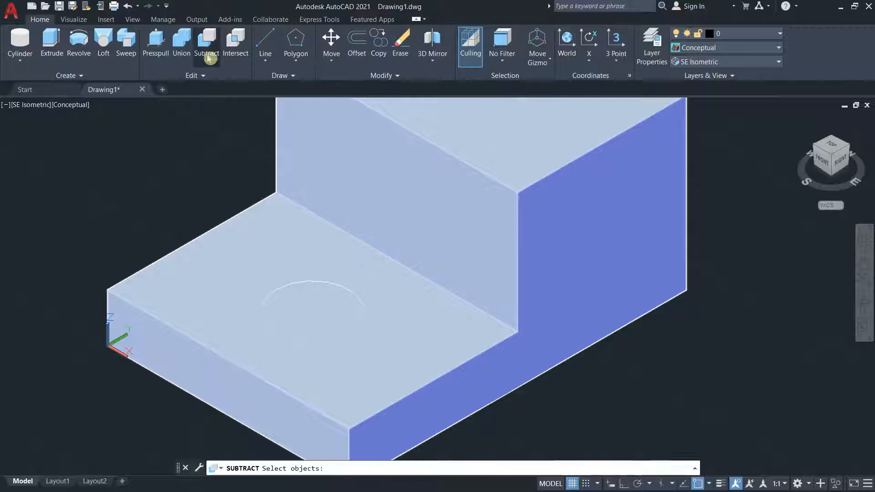
pyautogui.click(242, 95)
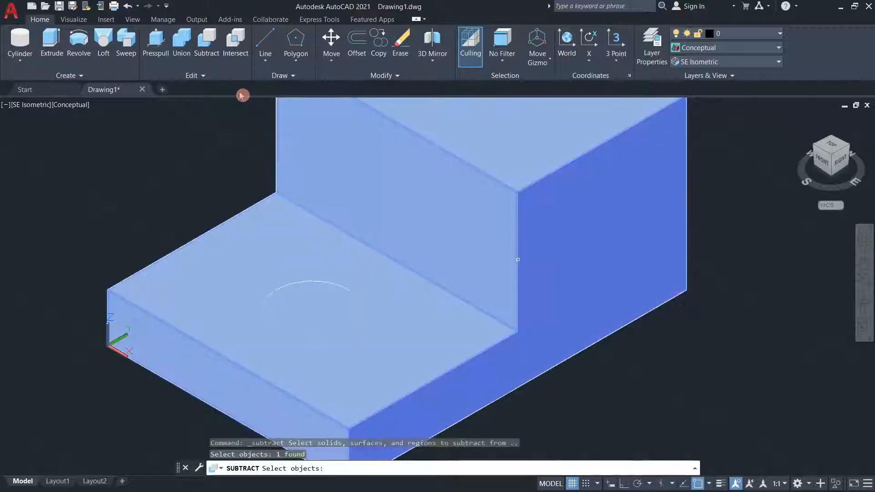
pyautogui.press('Return')
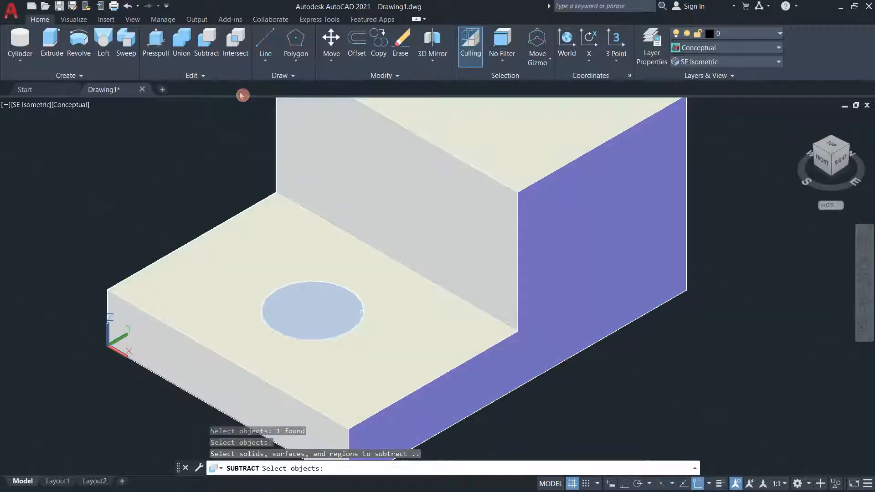
pyautogui.click(363, 312)
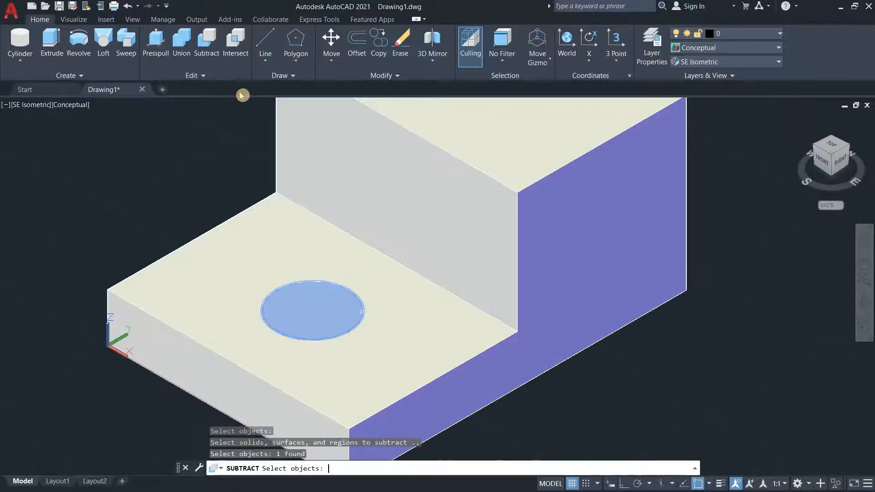
pyautogui.press('Return')
# Check the hole in the base and set the visual style back to Wireframe.
pyautogui.scroll(-4, 362, 313)
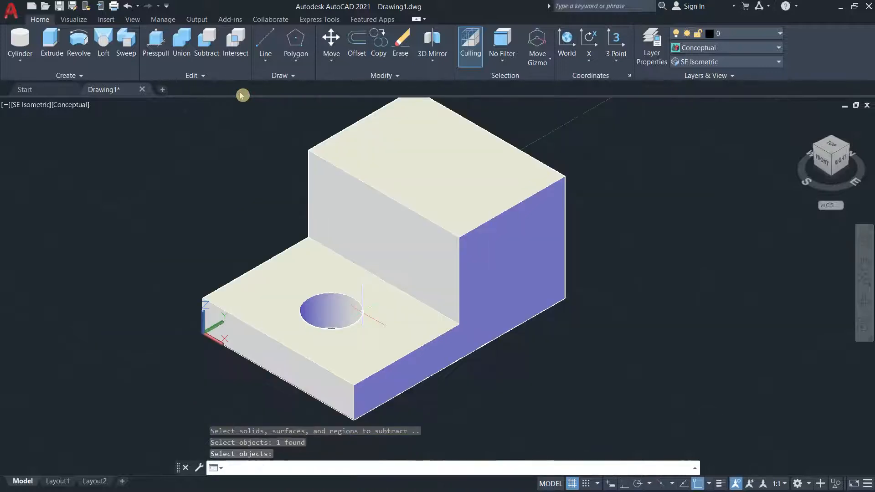
pyautogui.scroll(3, 344, 314)
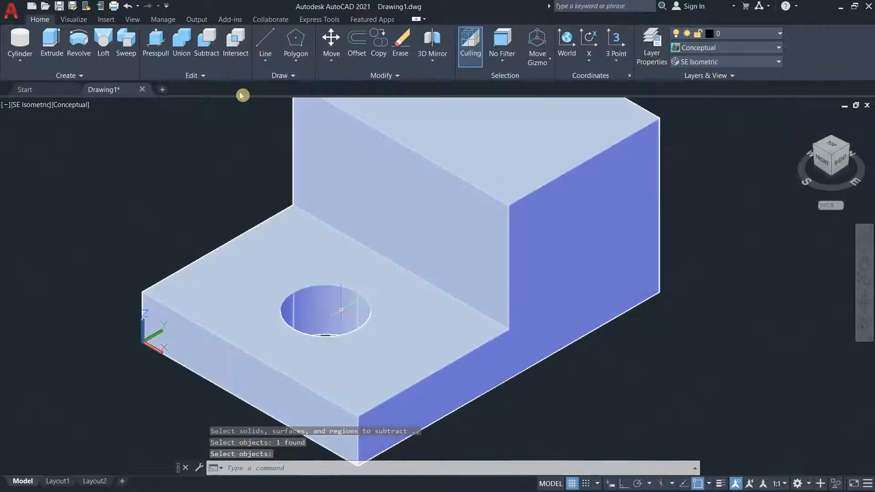
pyautogui.scroll(-2, 401, 286)
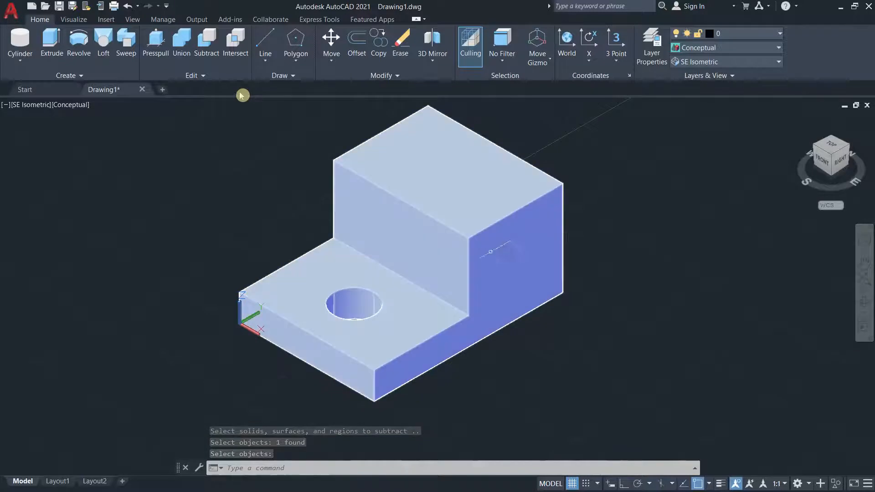
pyautogui.click(720, 48)
pyautogui.click(694, 153)
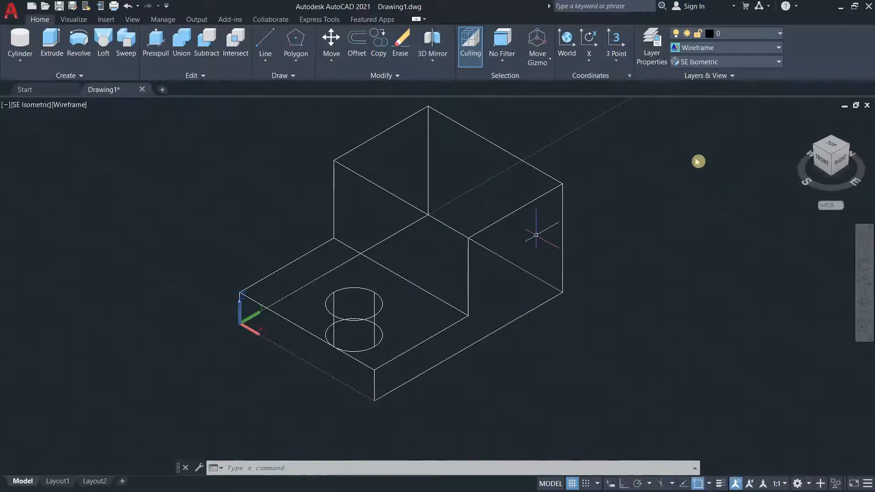
pyautogui.click(20, 59)
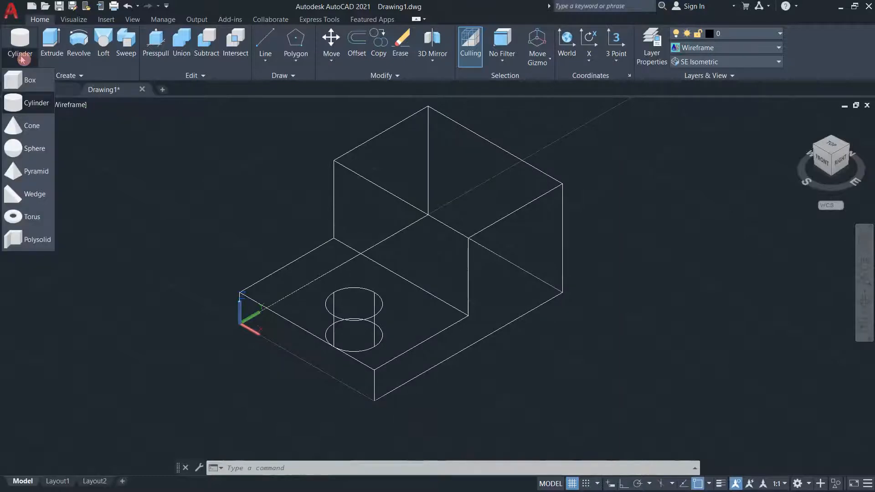
pyautogui.click(33, 199)
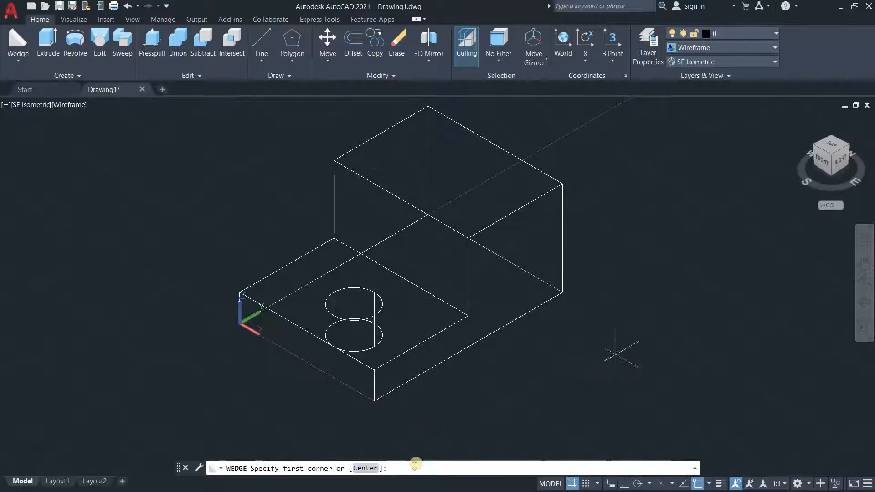
pyautogui.click(643, 323)
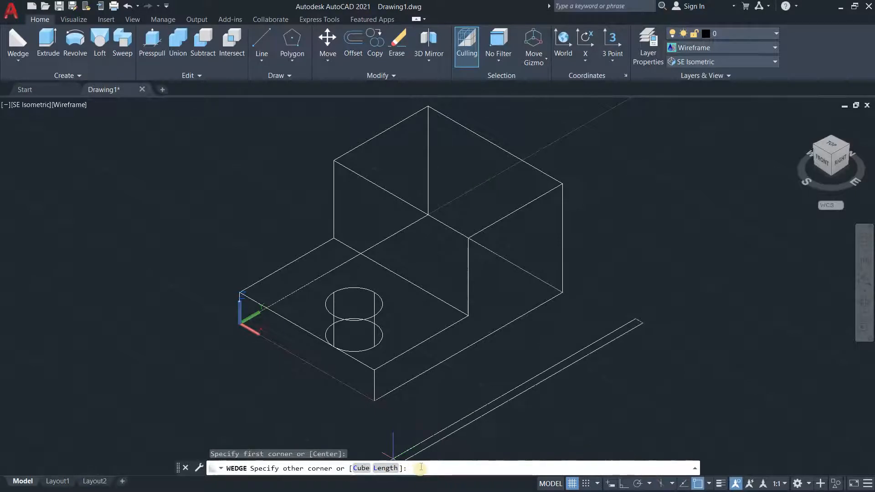
pyautogui.click(387, 469)
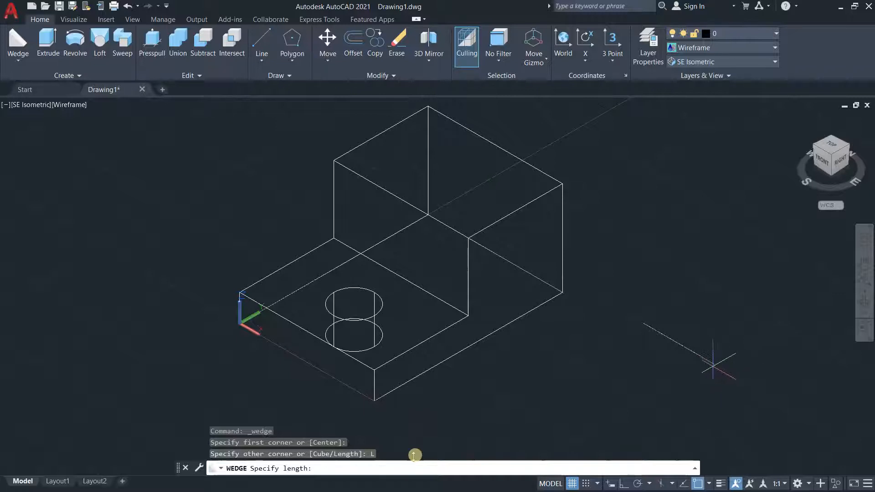
pyautogui.click(854, 6)
pyautogui.press('Escape')
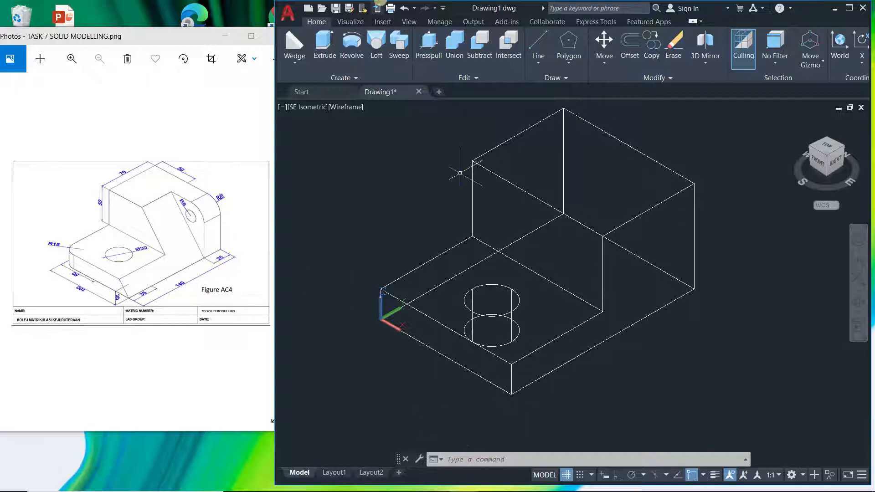
# Create a wedge in the empty space beside the block with length 50 and width 115, as tall as the whole block.
pyautogui.click(294, 46)
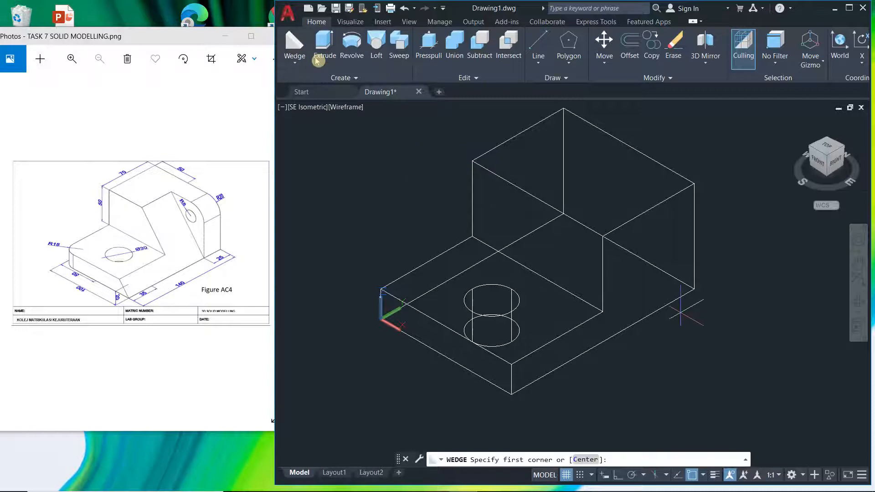
pyautogui.moveTo(709, 340); pyautogui.dragTo(480, 322, button='middle')
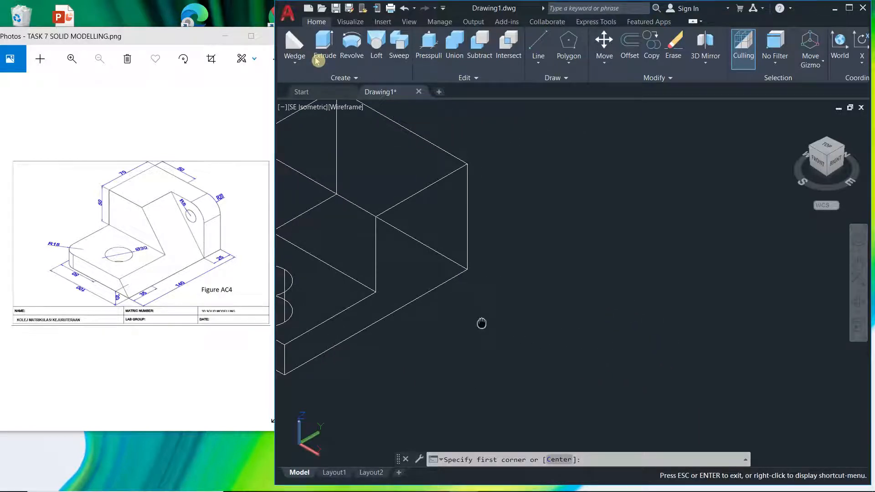
pyautogui.click(531, 307)
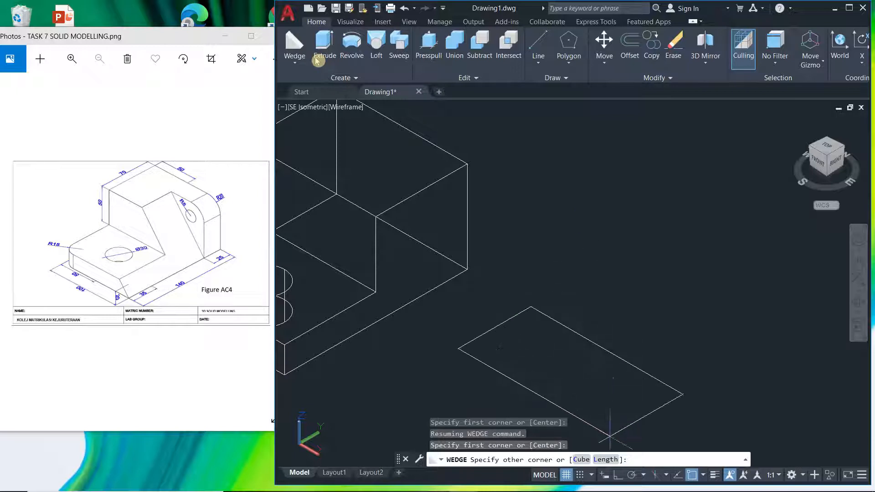
pyautogui.click(607, 460)
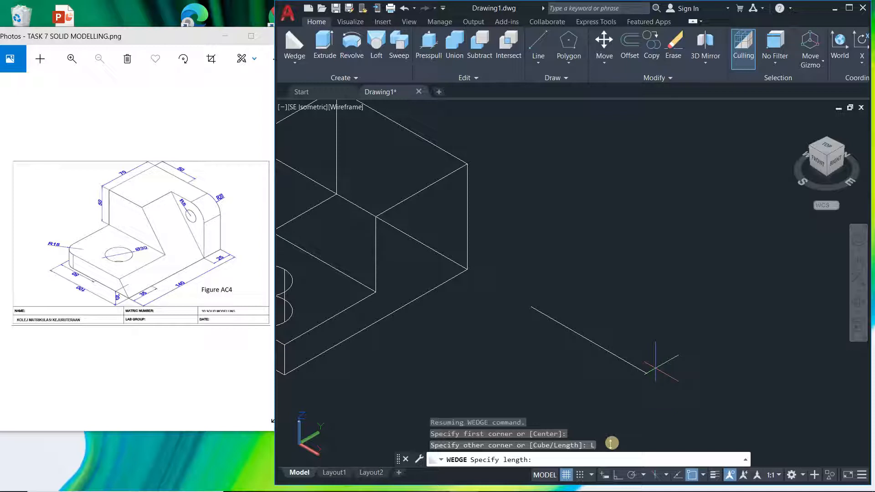
pyautogui.write('50')
pyautogui.press('Return')
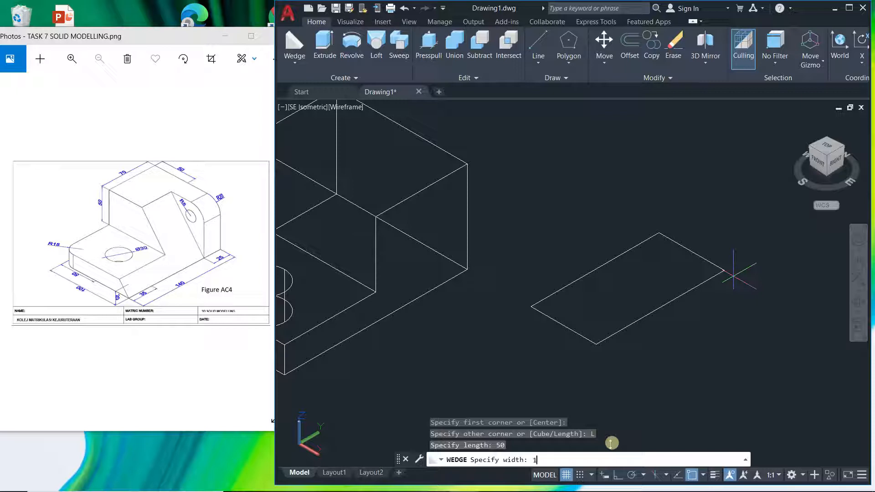
pyautogui.write('115')
pyautogui.press('Return')
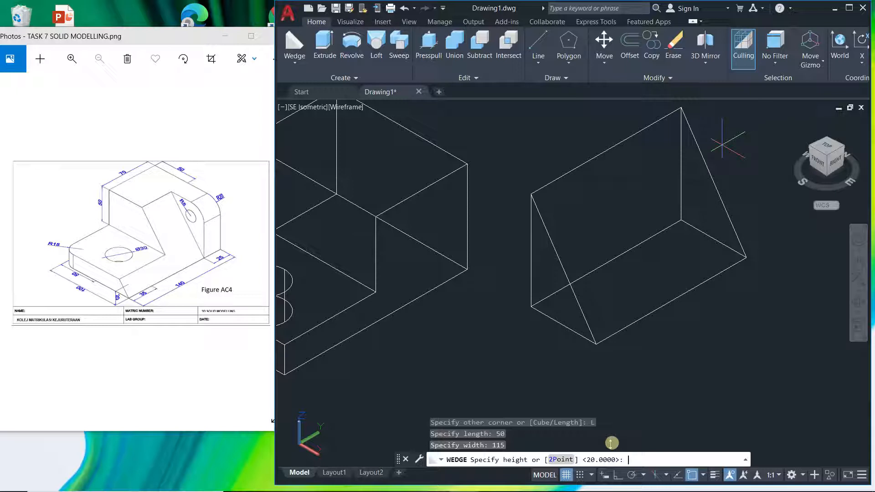
pyautogui.press('Return')
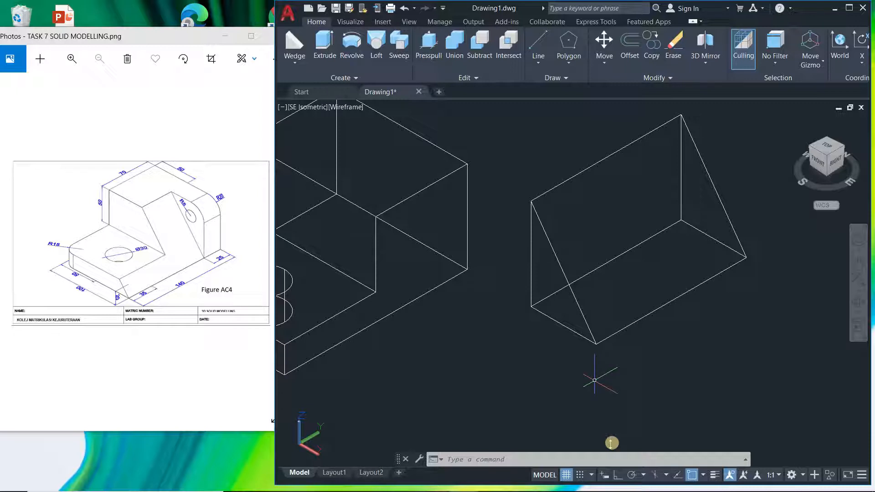
# Maximize the AutoCAD window with both the block and the wedge in view.
pyautogui.moveTo(488, 276)
pyautogui.mouseDown(button='middle')
pyautogui.moveTo(550, 268)
pyautogui.moveTo(544, 293)
pyautogui.mouseUp(button='middle')
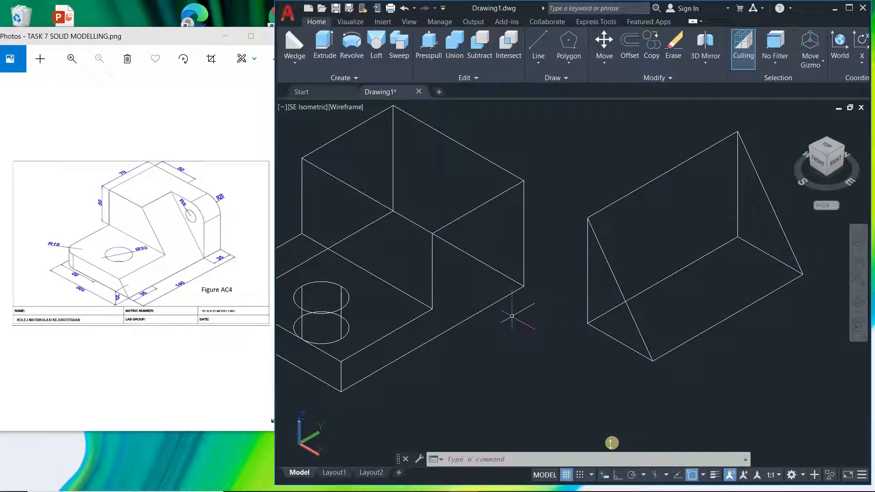
pyautogui.moveTo(513, 313); pyautogui.dragTo(518, 291, button='middle')
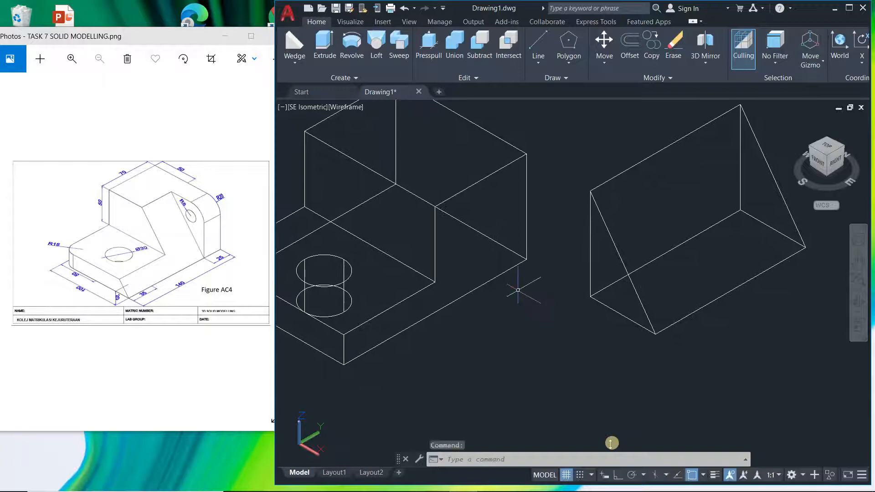
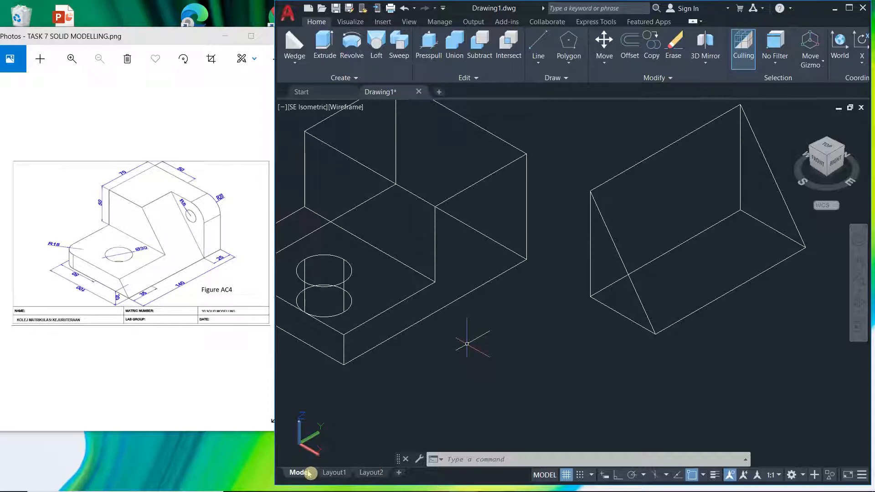
pyautogui.click(849, 8)
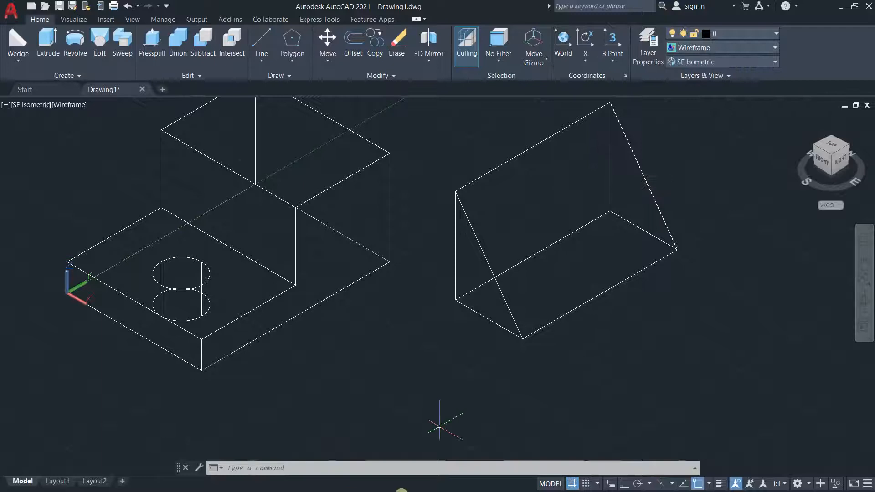
# Place the UCS origin at 50,50,100 with the default X-axis direction, and return the UCS to World.
pyautogui.click(319, 468)
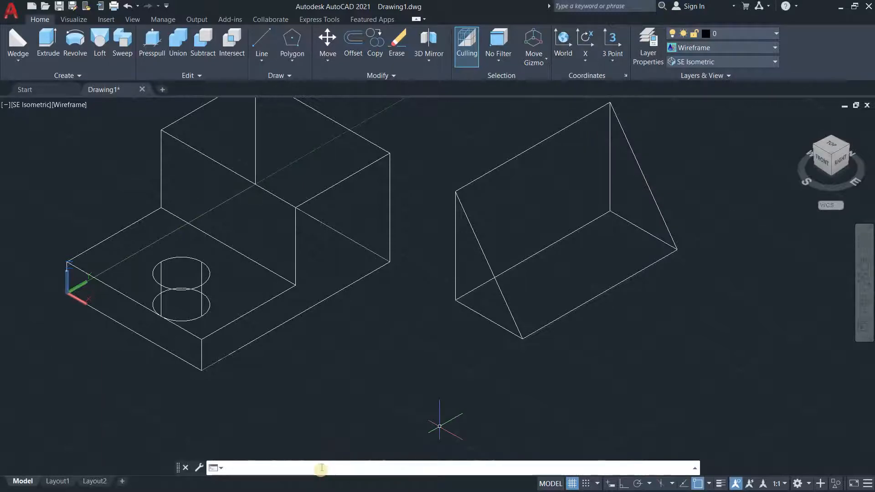
pyautogui.write('ucs')
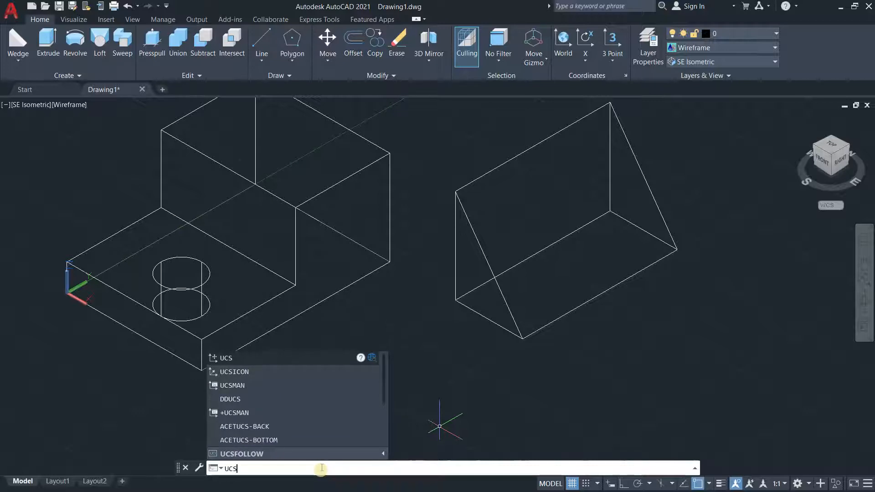
pyautogui.press('Return')
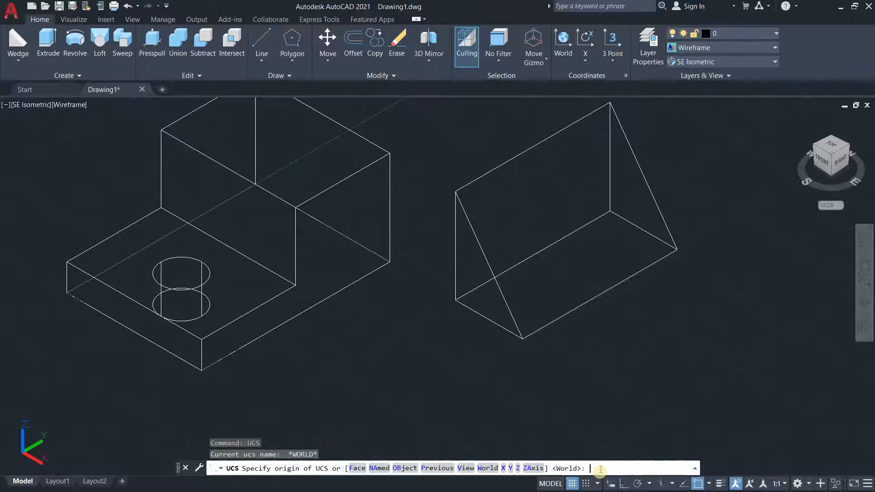
pyautogui.write('50,50,100')
pyautogui.press('Return')
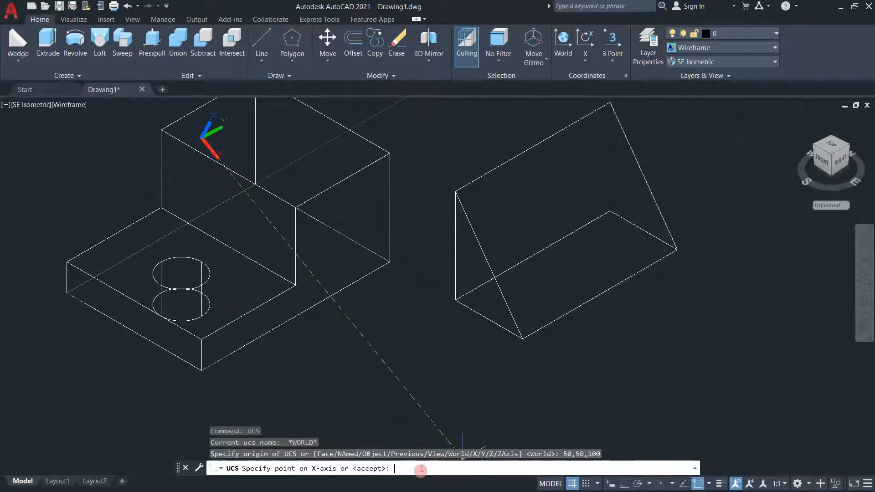
pyautogui.press('Return')
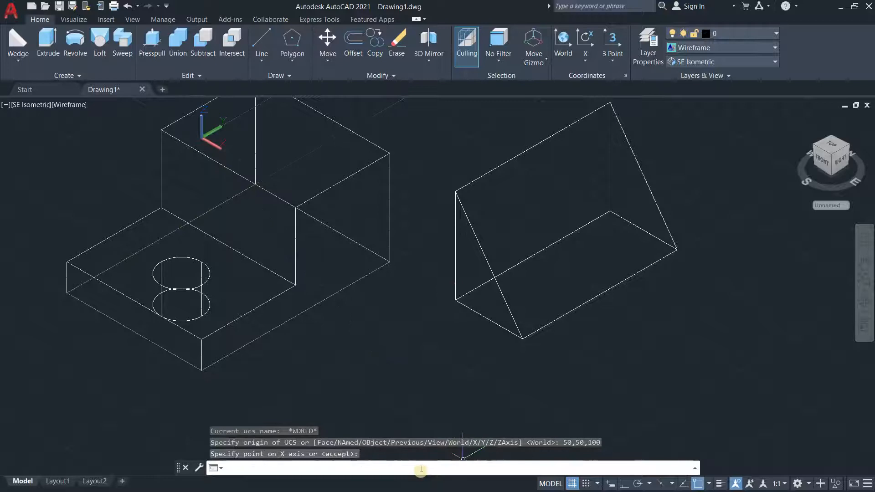
pyautogui.moveTo(380, 286); pyautogui.dragTo(424, 348, button='middle')
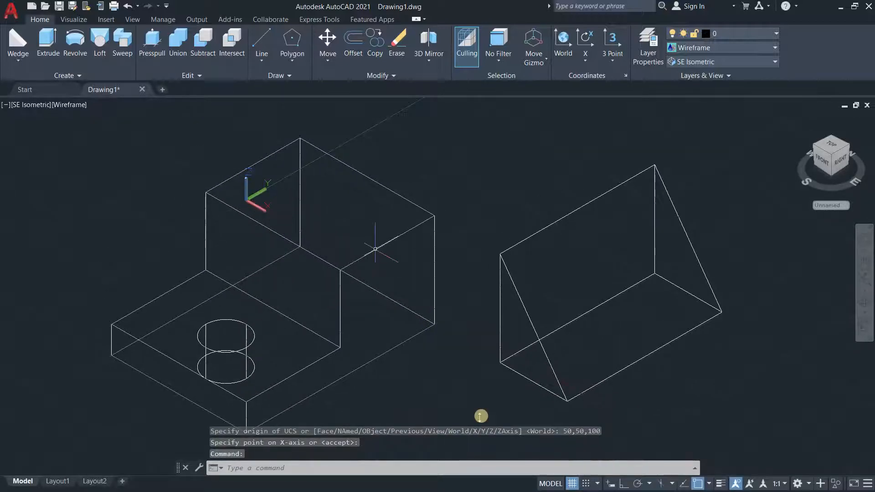
pyautogui.moveTo(485, 250); pyautogui.dragTo(445, 199, button='middle')
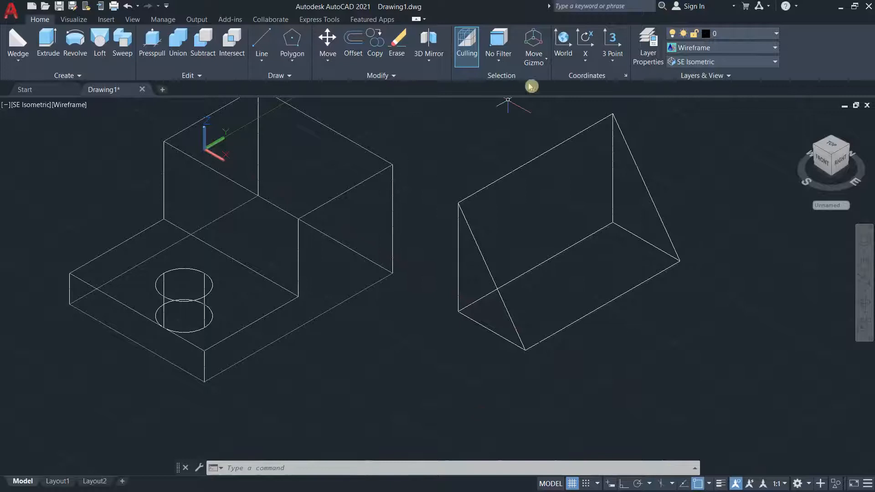
pyautogui.click(563, 40)
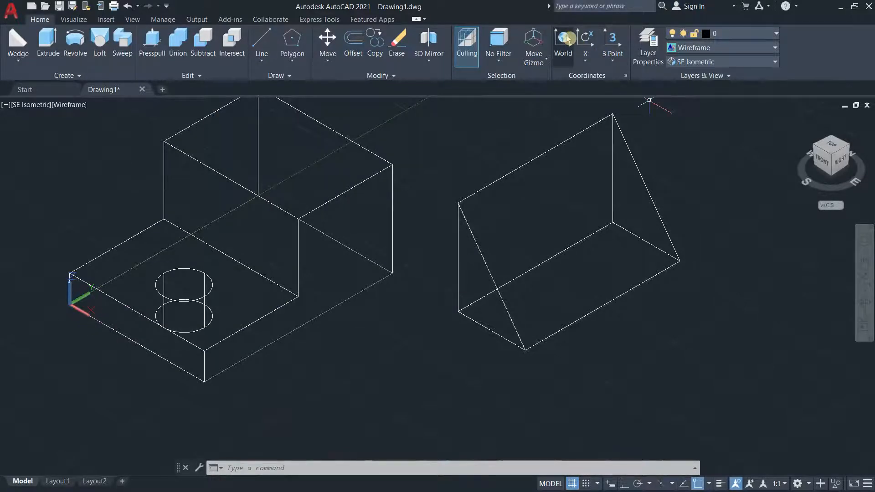
# Place the UCS origin on the wedge's front lower corner, at the foot of its vertical edge, keeping the default axis directions.
pyautogui.click(451, 468)
pyautogui.write('ucs')
pyautogui.press('Return')
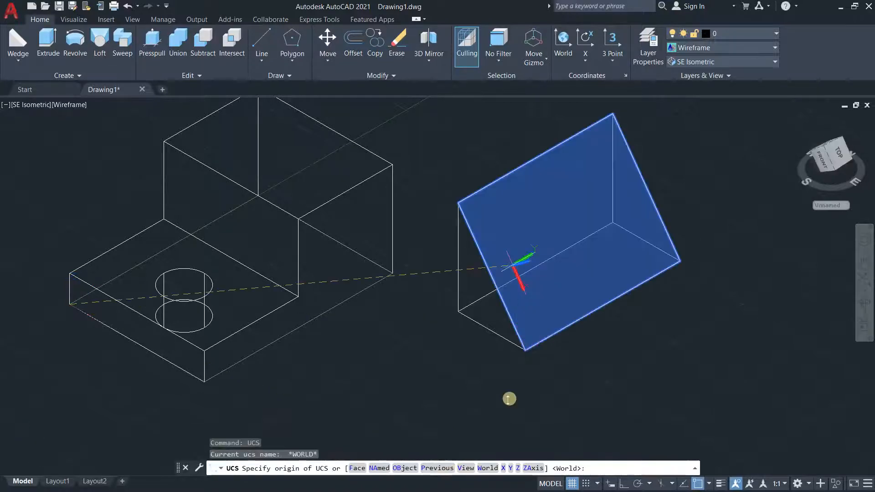
pyautogui.click(457, 311)
pyautogui.press('Return')
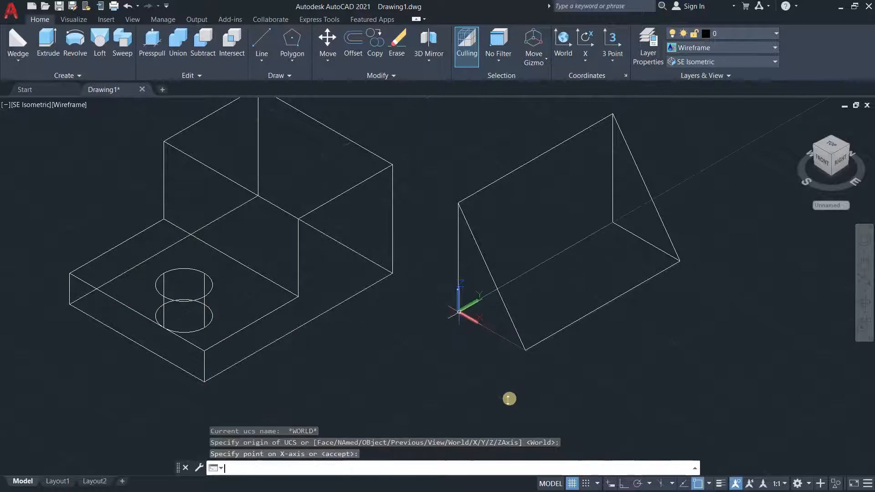
# Rotate the UCS 180 degrees about its Y axis at the wedge corner.
pyautogui.scroll(2, 516, 329)
pyautogui.moveTo(650, 358)
pyautogui.mouseDown(button='middle')
pyautogui.moveTo(615, 381)
pyautogui.moveTo(512, 401)
pyautogui.moveTo(513, 415)
pyautogui.mouseUp(button='middle')
pyautogui.scroll(-4, 523, 375)
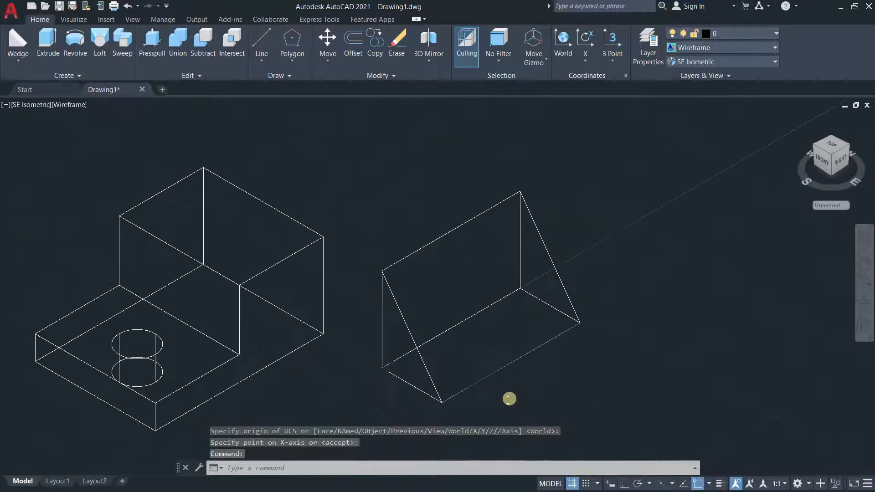
pyautogui.scroll(3, 566, 354)
pyautogui.moveTo(536, 378); pyautogui.dragTo(584, 362, button='middle')
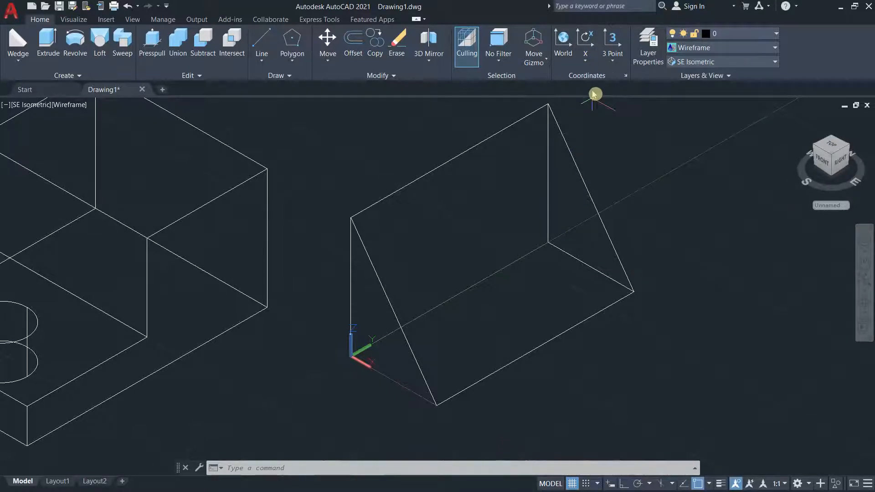
pyautogui.click(587, 61)
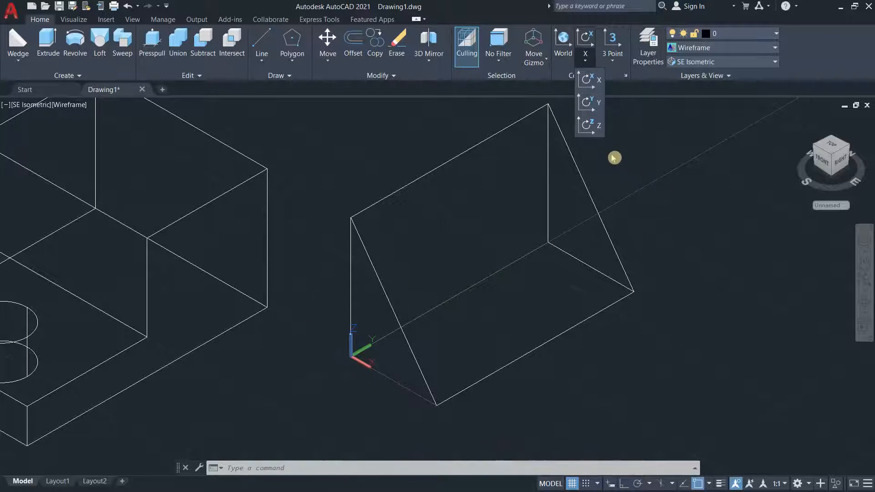
pyautogui.click(593, 108)
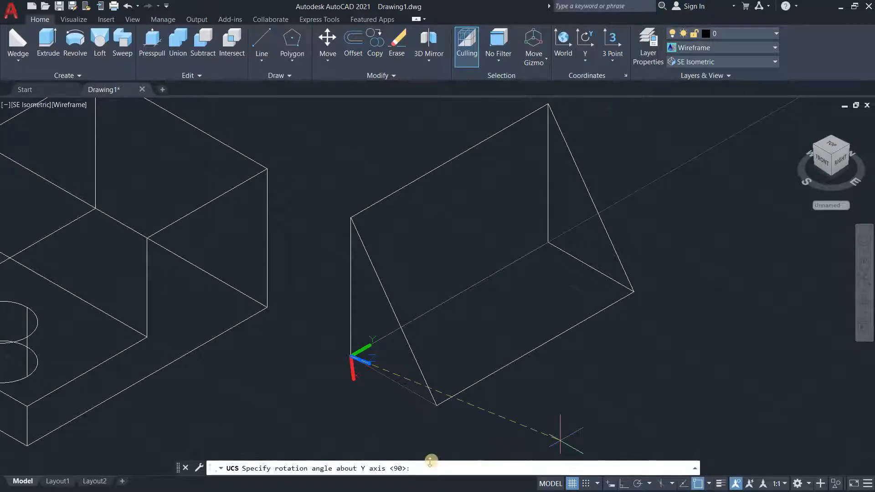
pyautogui.write('180')
pyautogui.press('Return')
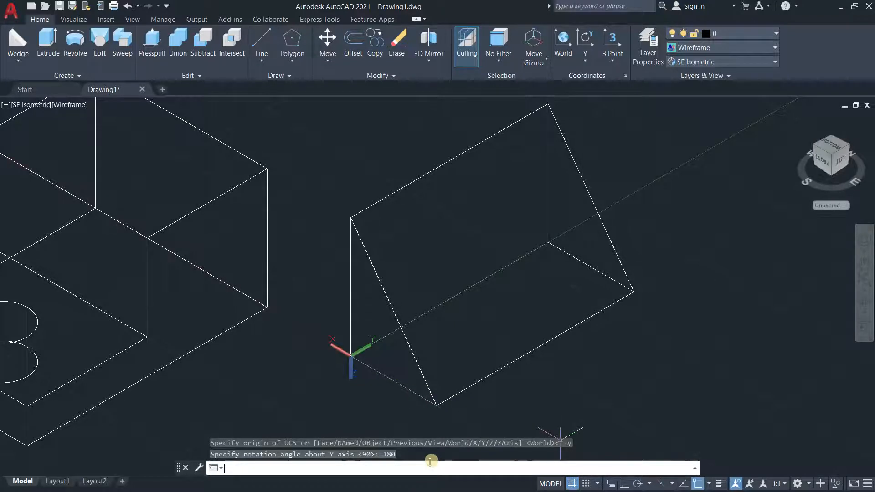
pyautogui.click(538, 349)
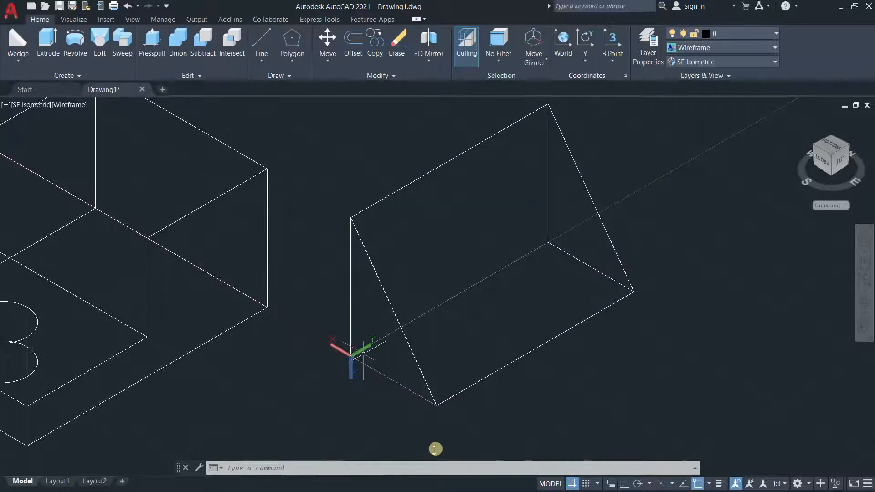
# Create a second, inverted wedge from the UCS origin with length 50, width 115 and height 70.
pyautogui.scroll(2, 388, 378)
pyautogui.moveTo(390, 379); pyautogui.dragTo(581, 320, button='middle')
pyautogui.scroll(-4, 579, 316)
pyautogui.scroll(4, 577, 301)
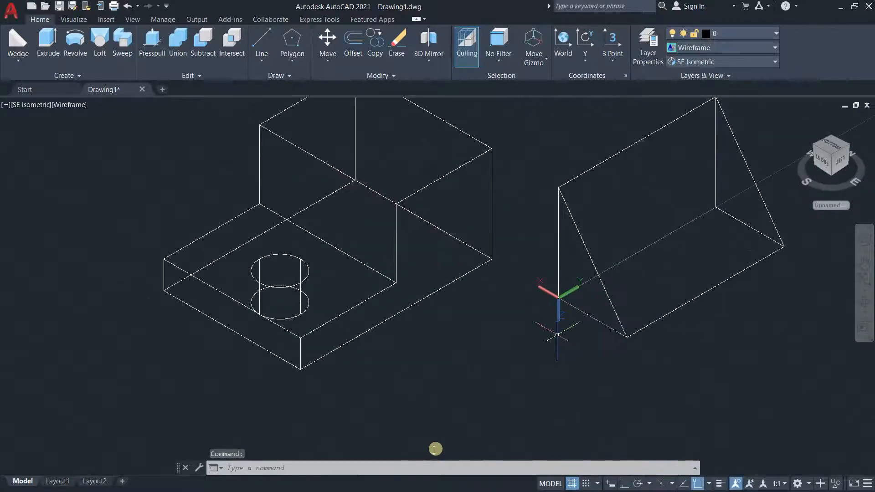
pyautogui.moveTo(575, 292); pyautogui.dragTo(565, 262, button='middle')
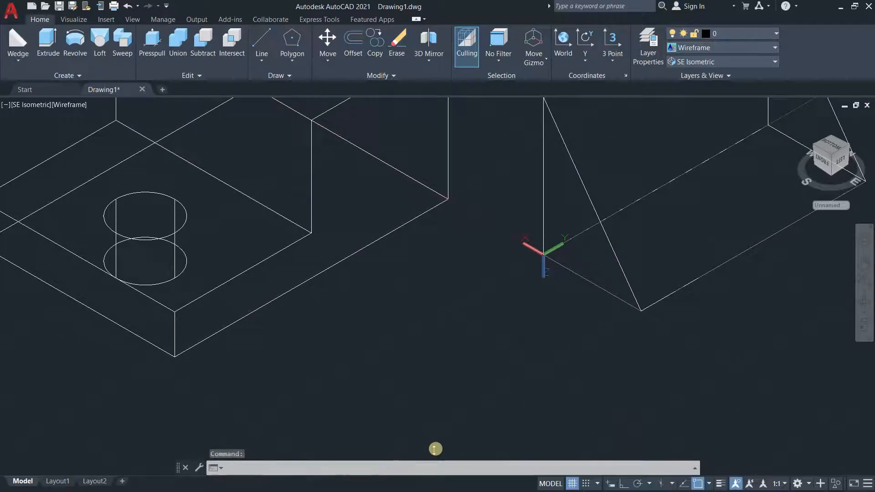
pyautogui.click(18, 43)
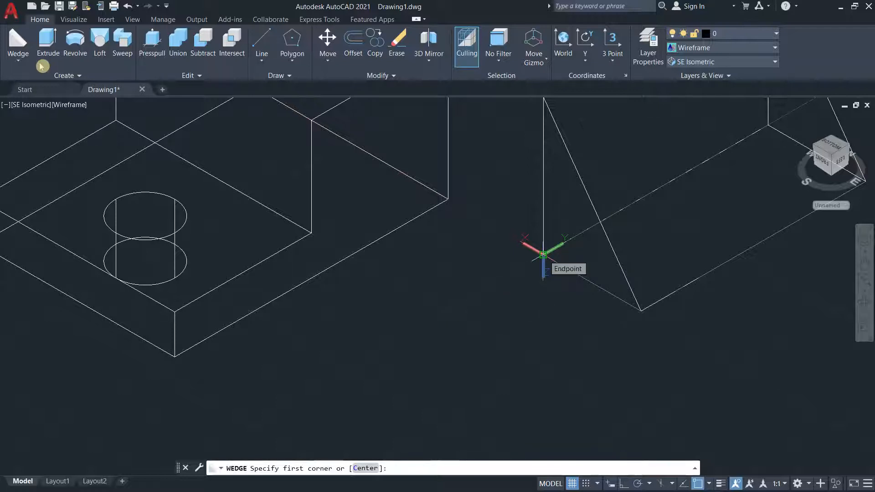
pyautogui.click(542, 254)
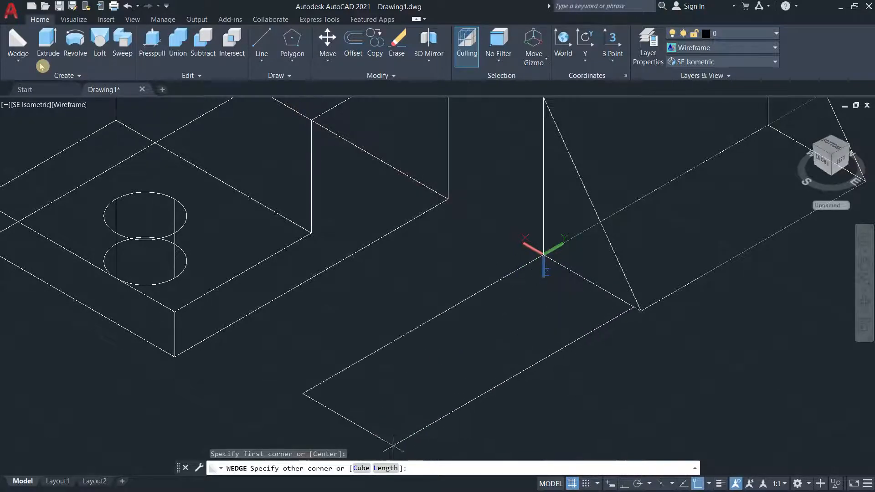
pyautogui.click(385, 468)
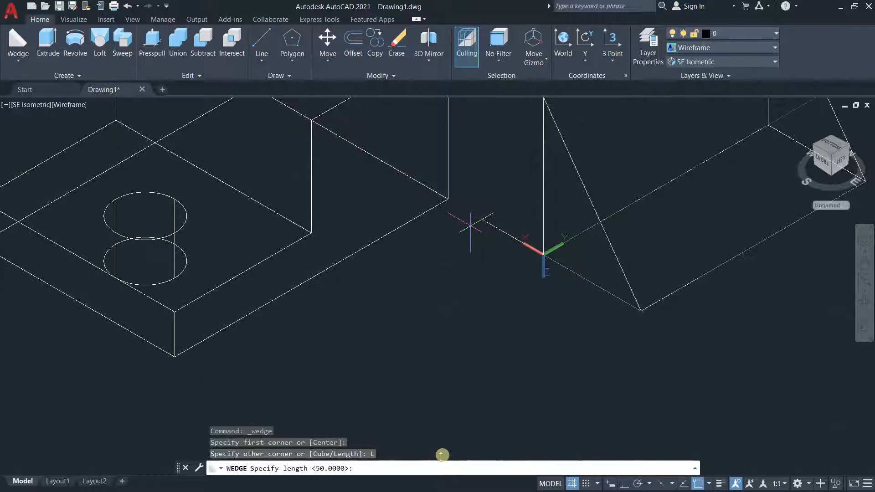
pyautogui.write('50')
pyautogui.press('Return')
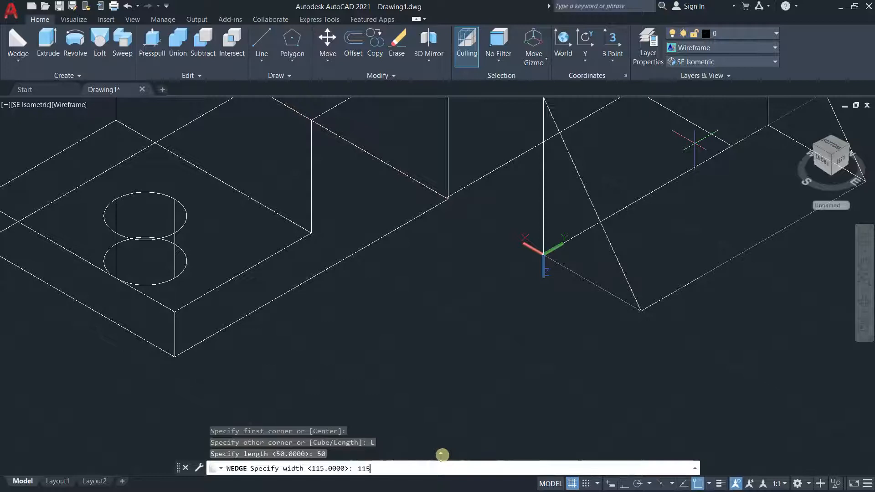
pyautogui.press('Return')
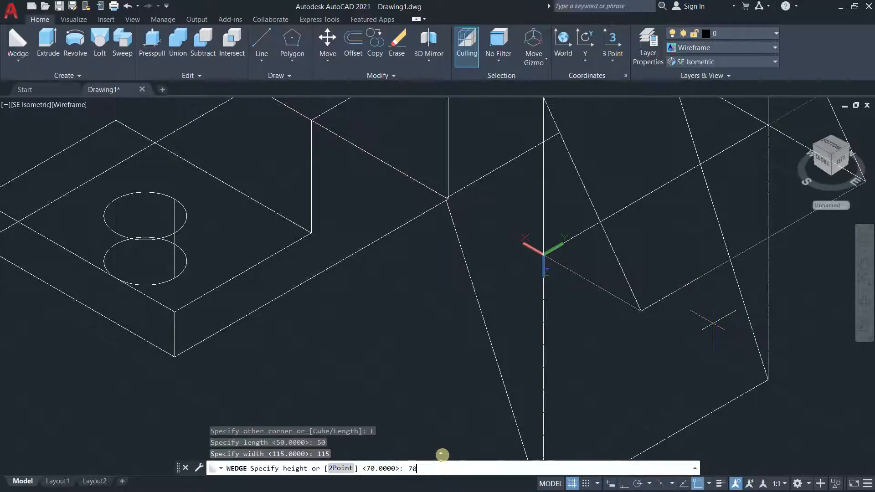
pyautogui.press('Return')
# Erase the original upright wedge, keeping only the inverted one.
pyautogui.scroll(2, 713, 323)
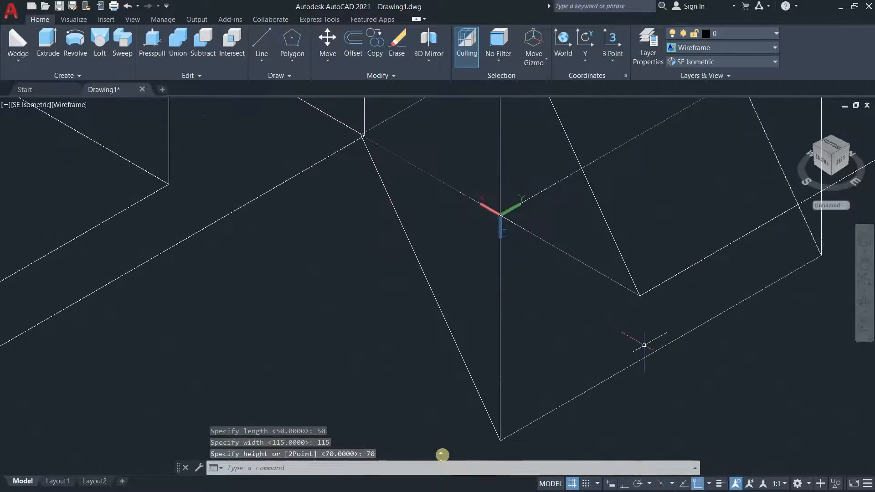
pyautogui.scroll(-3, 642, 346)
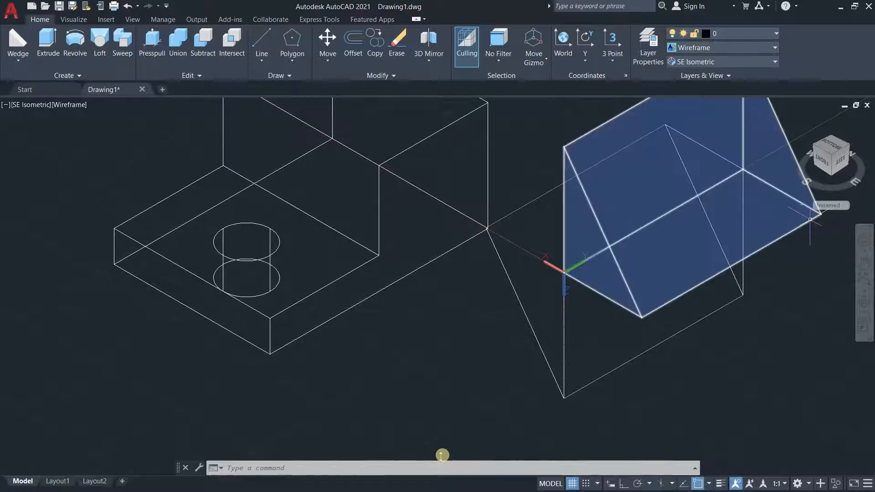
pyautogui.rightClick(492, 111)
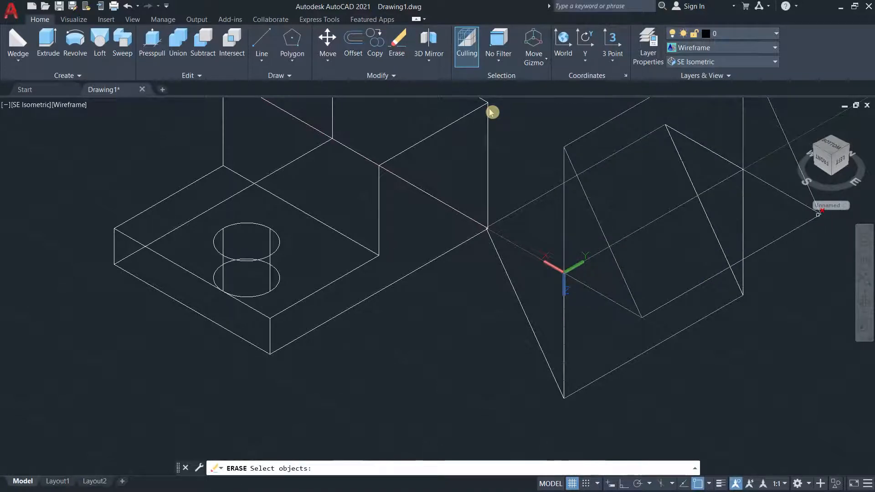
pyautogui.click(818, 215)
pyautogui.click(818, 215)
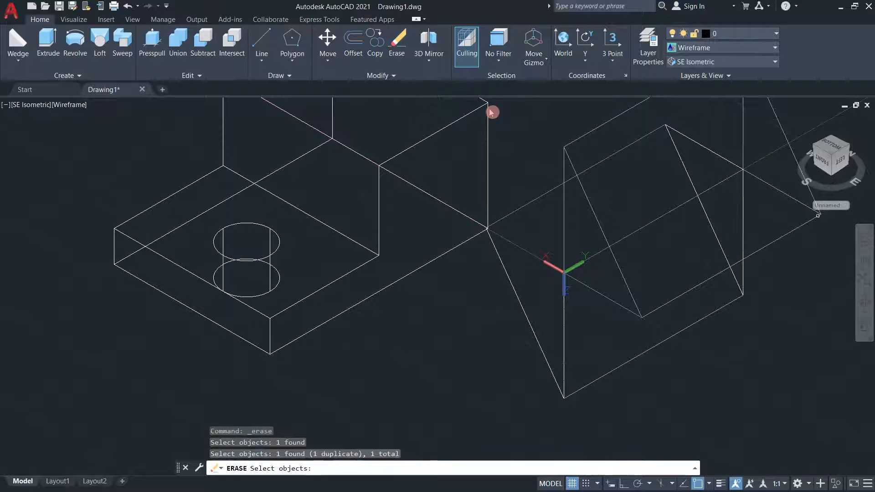
pyautogui.press('Return')
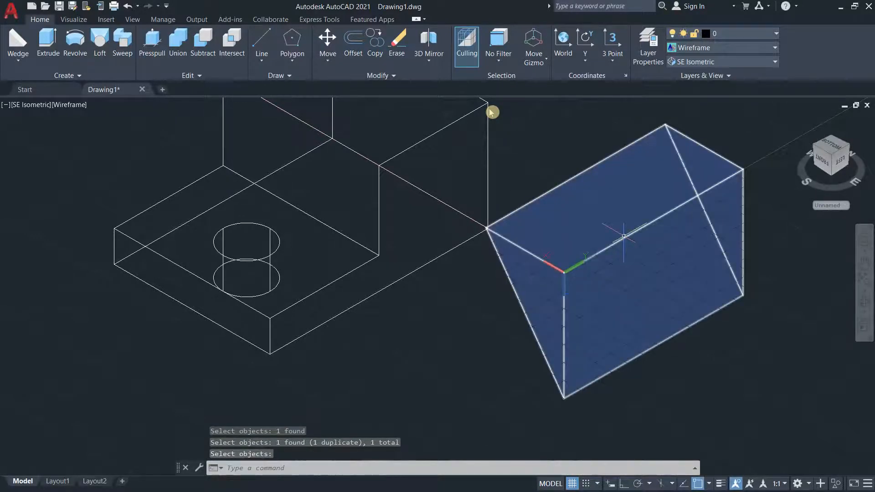
# Set the visual style to Conceptual to show the block and the inverted wedge shaded.
pyautogui.click(740, 47)
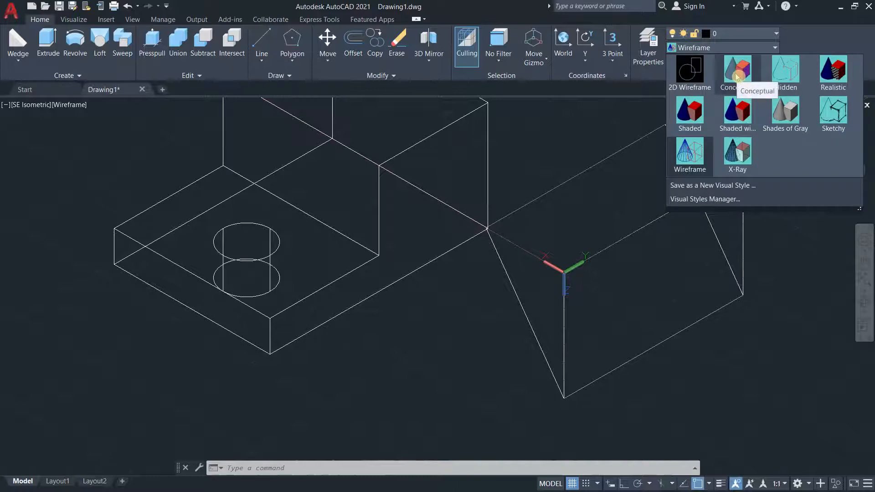
pyautogui.click(737, 77)
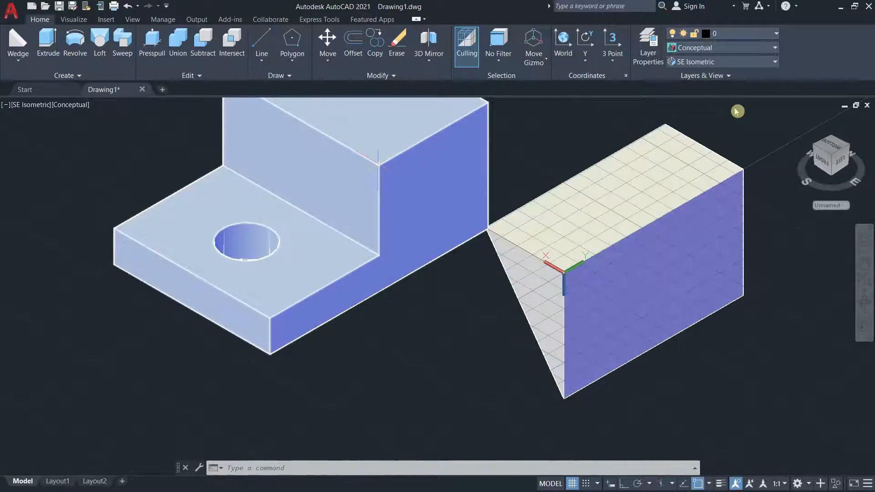
pyautogui.click(445, 256)
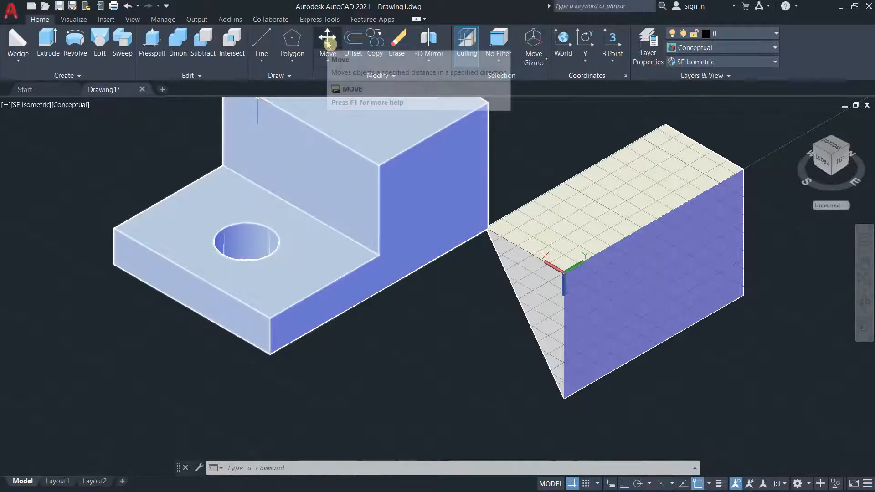
# Check the TASK 7 reference drawing and move the inverted wedge by its lower front tip onto the base block's lower front corner.
pyautogui.click(328, 63)
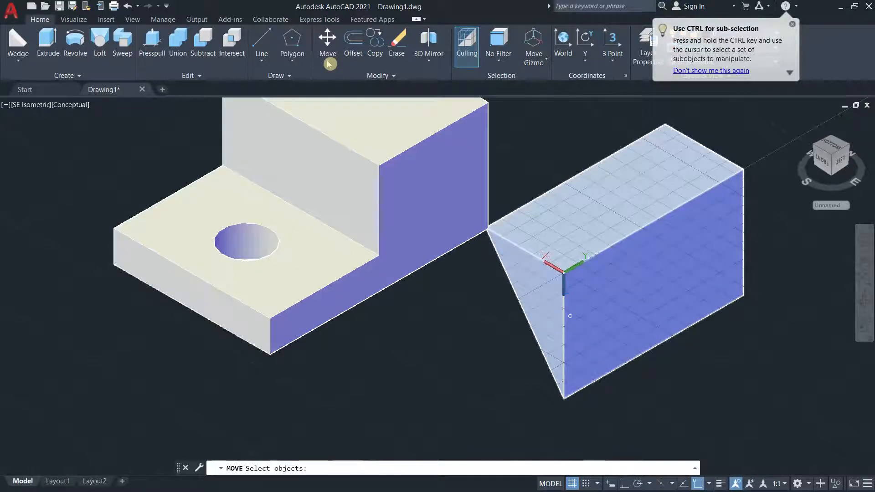
pyautogui.click(565, 311)
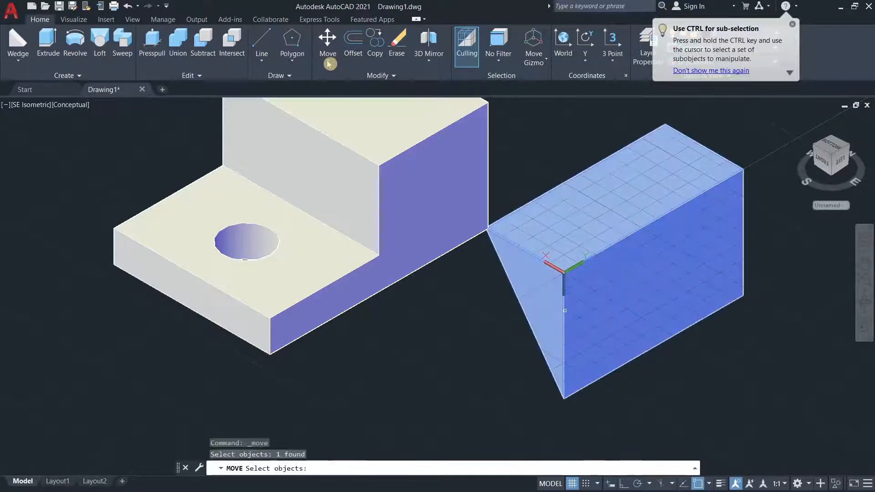
pyautogui.press('Return')
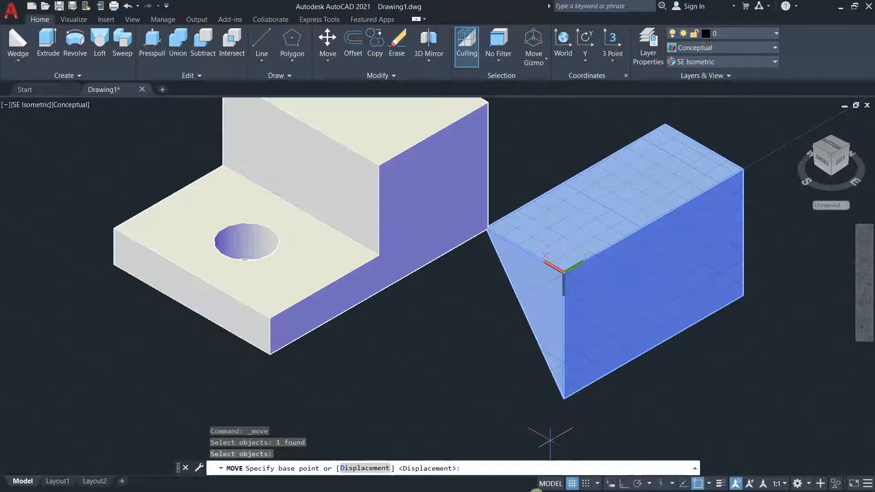
pyautogui.click(841, 6)
pyautogui.click(250, 37)
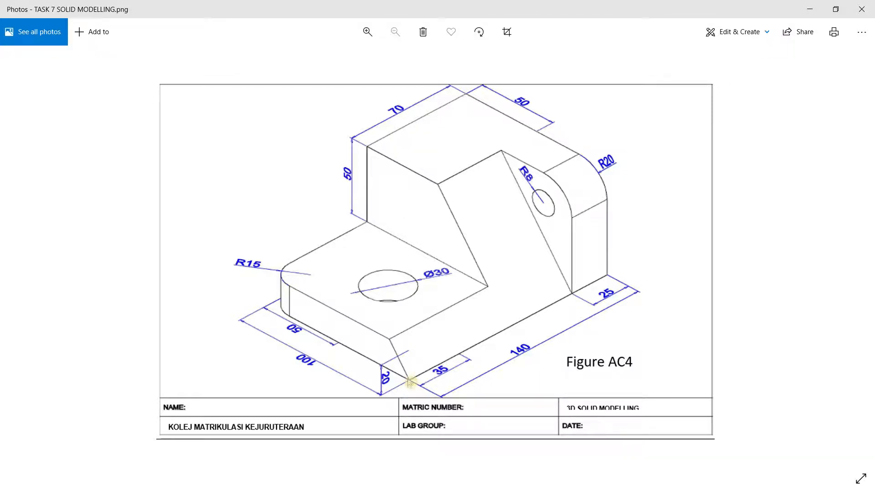
pyautogui.click(861, 9)
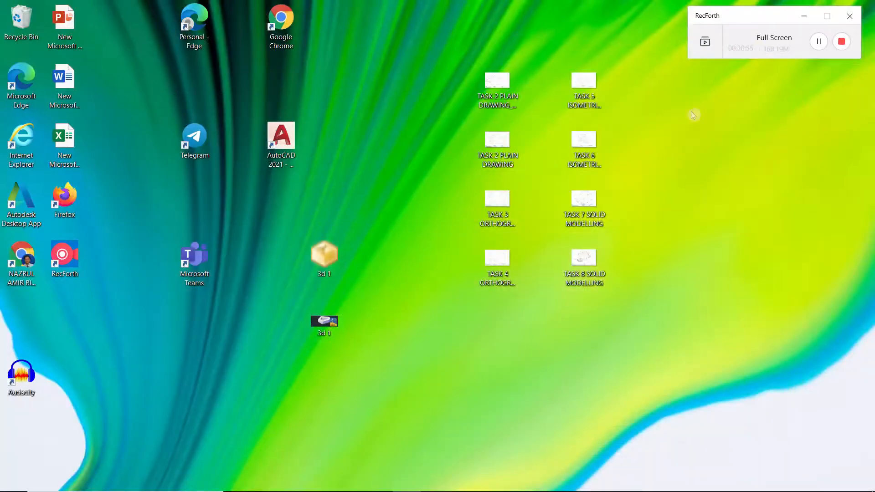
pyautogui.click(463, 486)
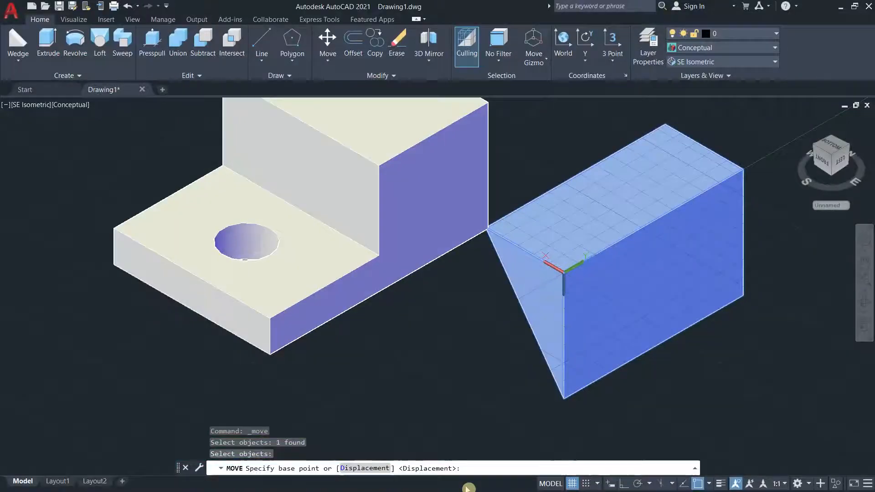
pyautogui.click(564, 398)
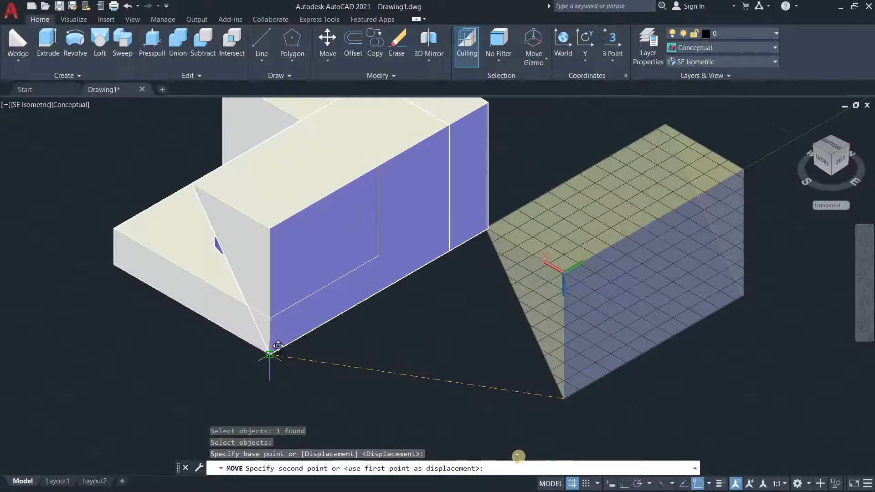
pyautogui.click(269, 354)
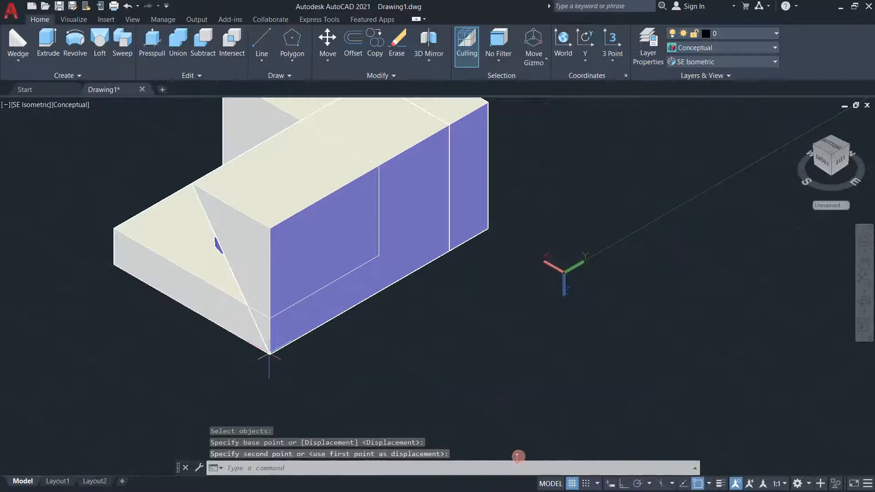
# Reset the UCS to the World coordinate system.
pyautogui.scroll(-2, 457, 350)
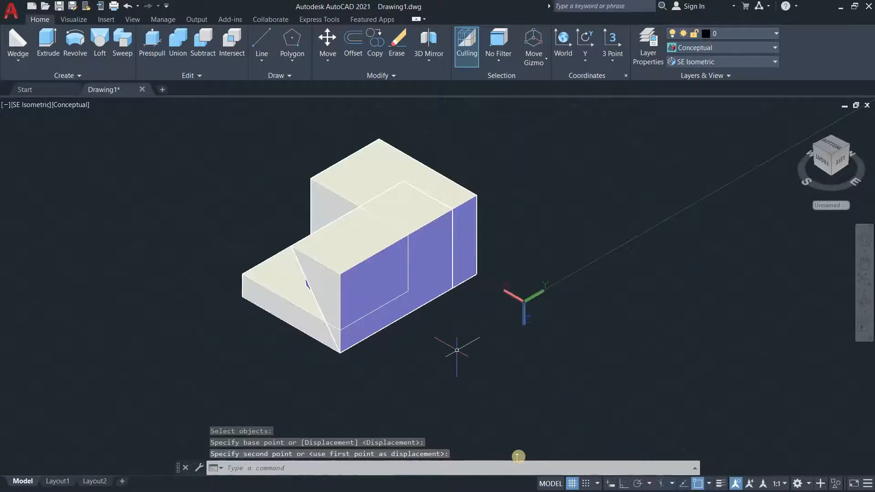
pyautogui.scroll(2, 457, 350)
pyautogui.scroll(-3, 457, 350)
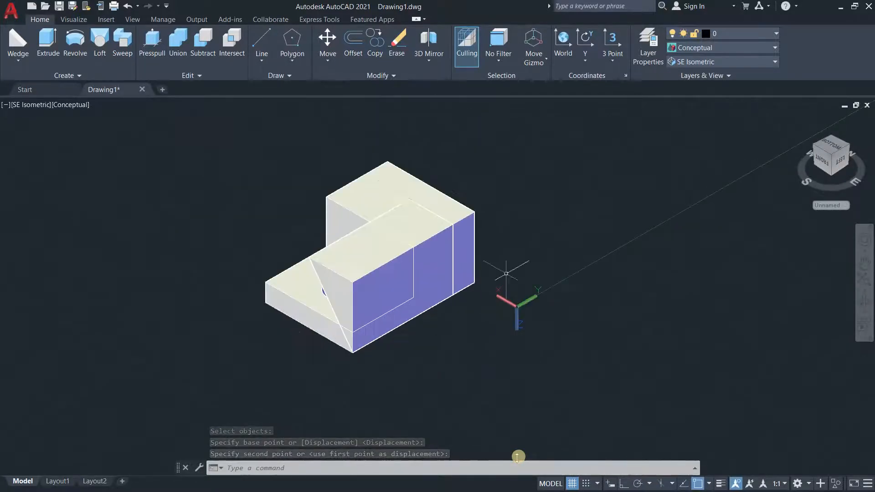
pyautogui.scroll(2, 232, 207)
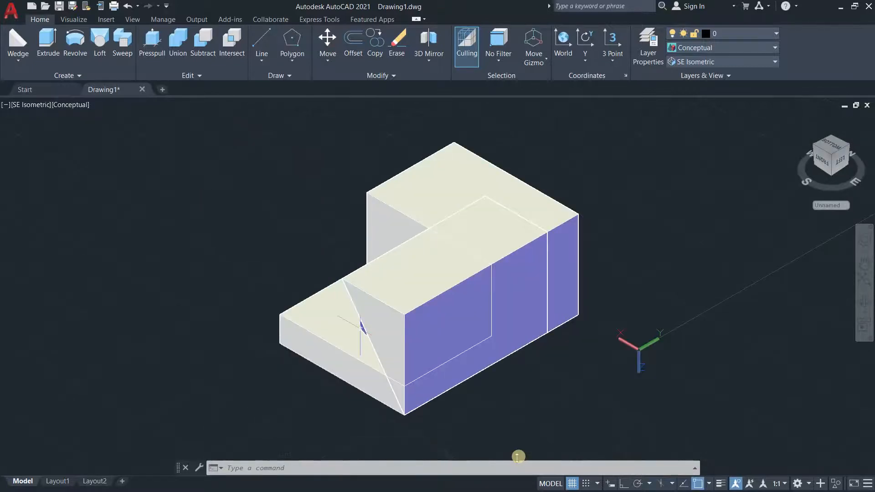
pyautogui.scroll(2, 473, 396)
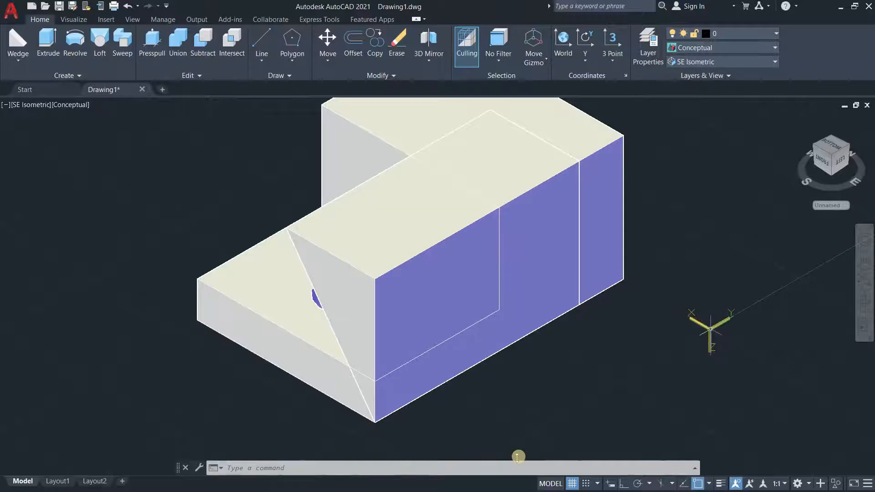
pyautogui.click(564, 39)
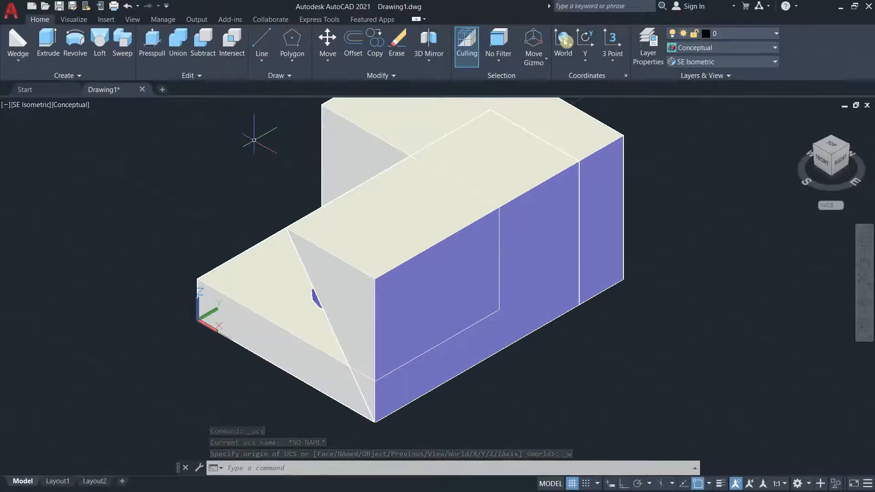
# Subtract the inverted wedge from the stepped block to cut the sloped face.
pyautogui.click(205, 56)
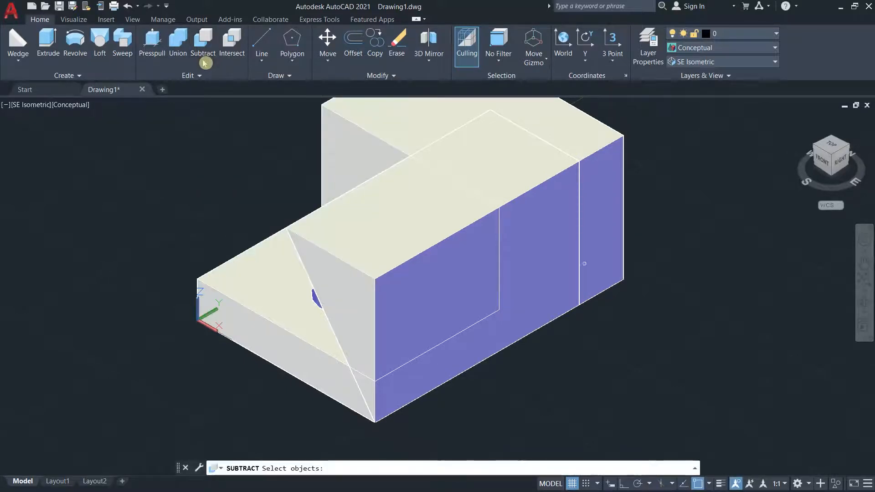
pyautogui.click(612, 252)
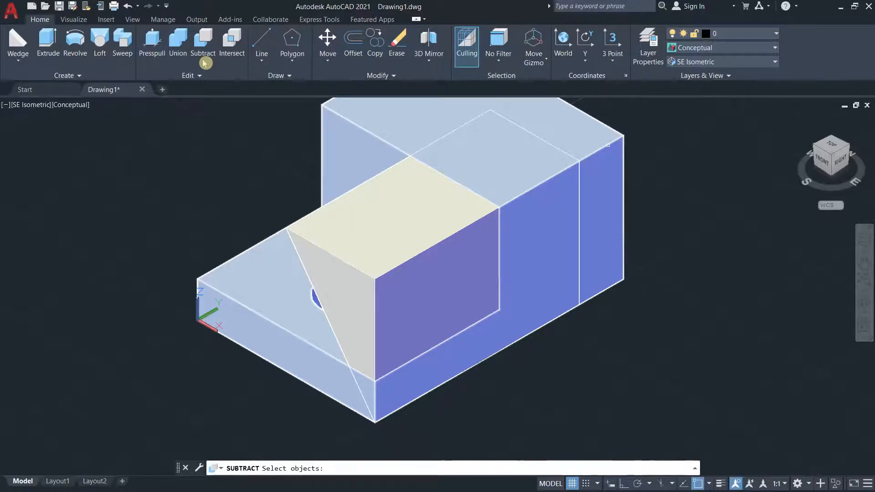
pyautogui.click(204, 63)
pyautogui.press('Return')
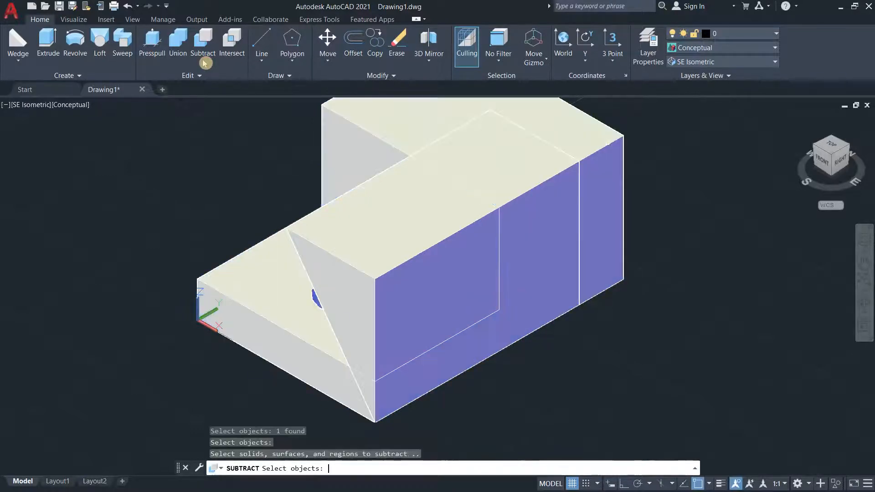
pyautogui.click(416, 256)
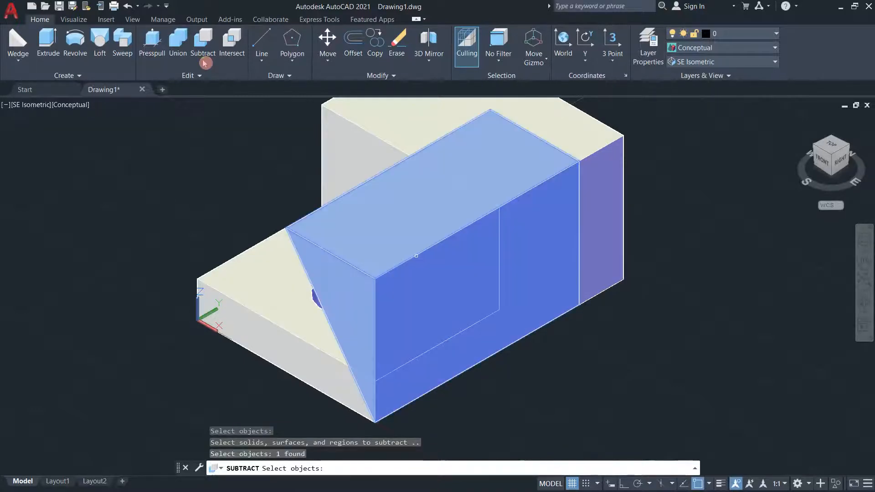
pyautogui.press('Return')
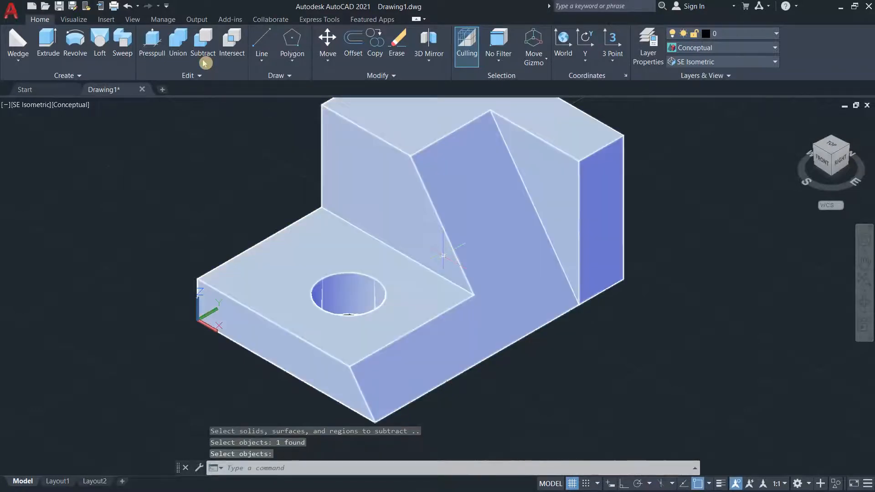
# Compare the cut solid with the TASK 7 SOLID MODELLING drawing in Photos, checking the remaining rounded edges and hole, and return to AutoCAD.
pyautogui.scroll(-3, 443, 255)
pyautogui.scroll(2, 454, 229)
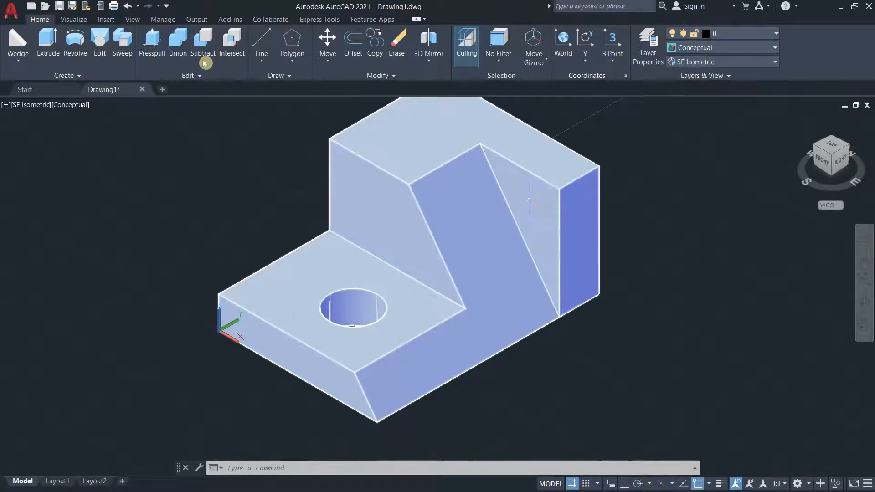
pyautogui.moveTo(615, 190); pyautogui.dragTo(597, 216, button='middle')
pyautogui.scroll(2, 503, 221)
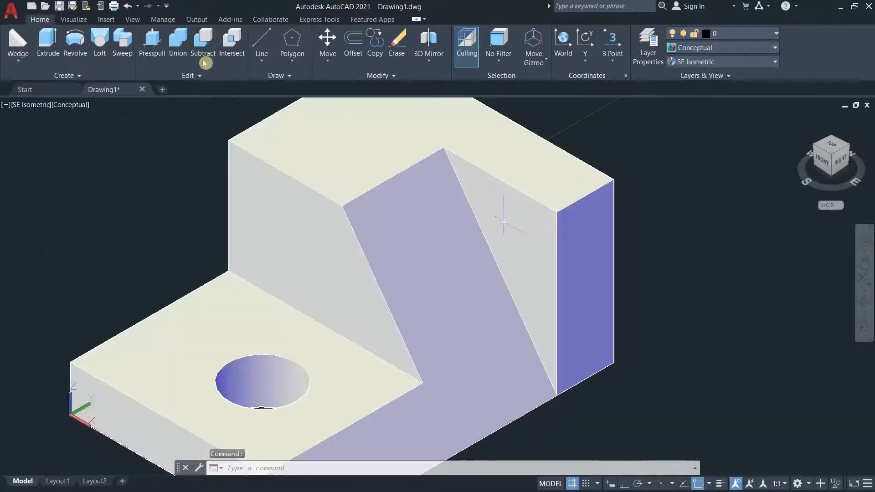
pyautogui.moveTo(503, 221); pyautogui.dragTo(567, 192, button='middle')
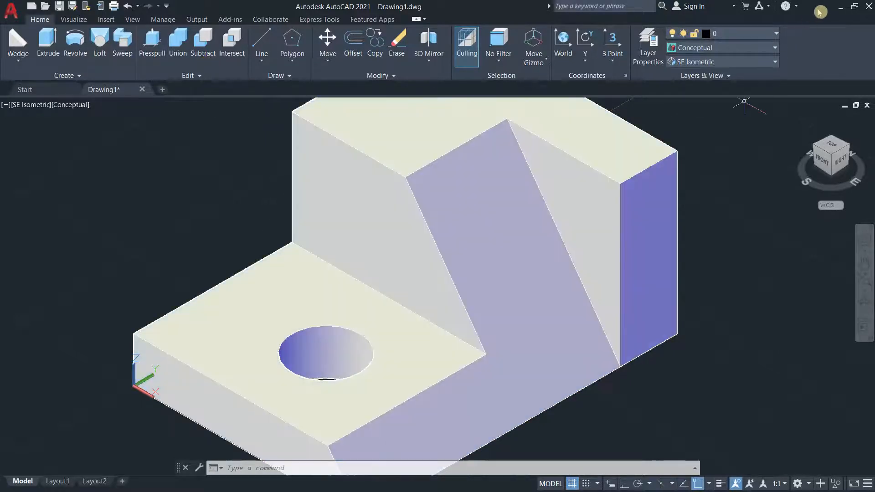
pyautogui.click(840, 6)
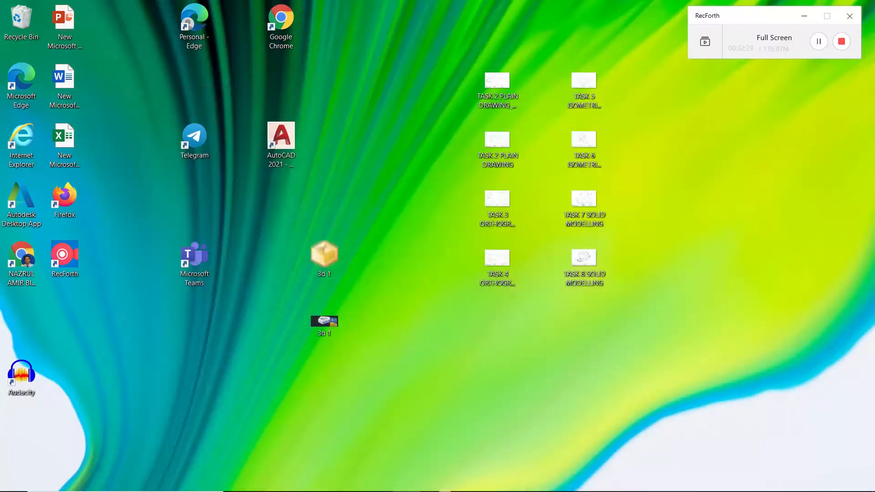
pyautogui.moveTo(445, 491)
pyautogui.click(491, 482)
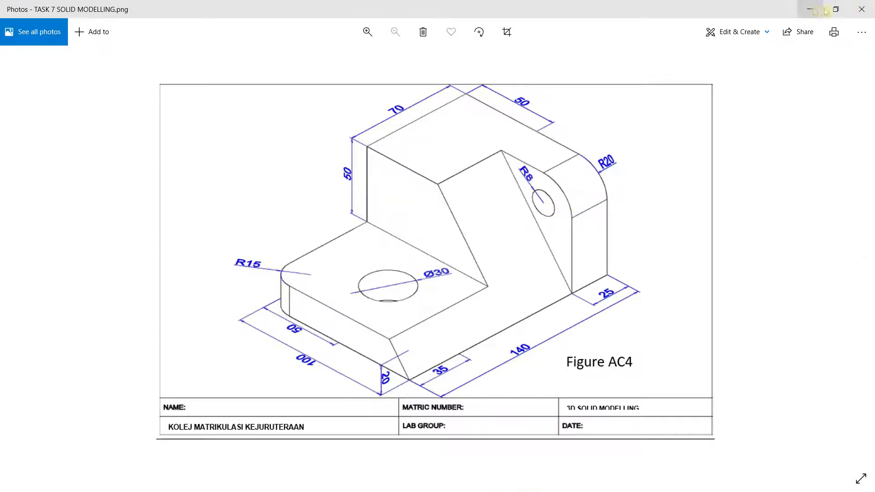
pyautogui.click(835, 9)
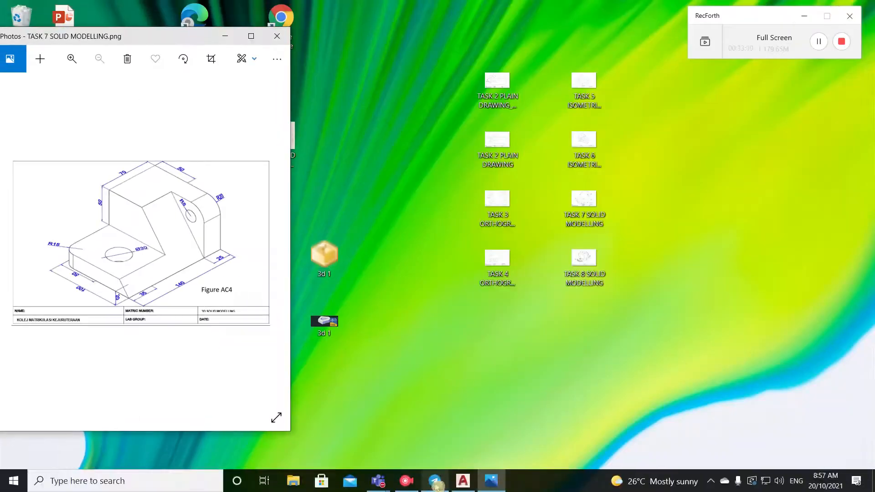
pyautogui.click(466, 483)
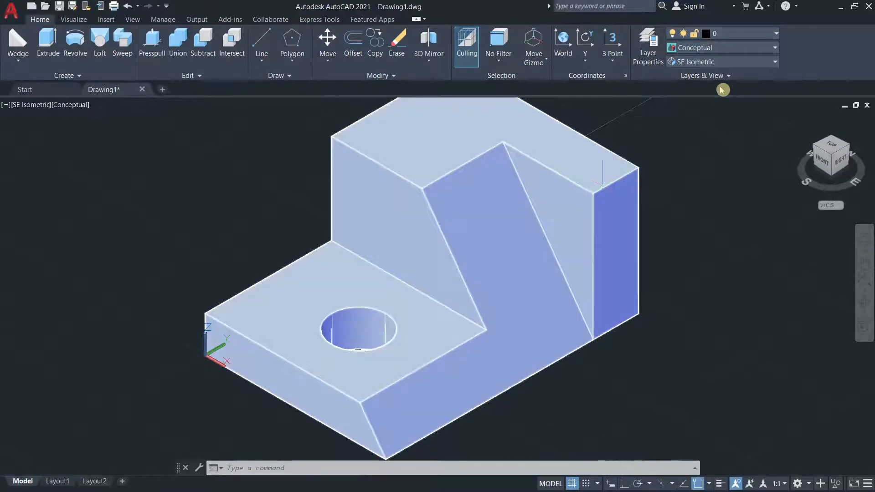
# Show the classic menu bar above the ribbon.
pyautogui.press('Escape')
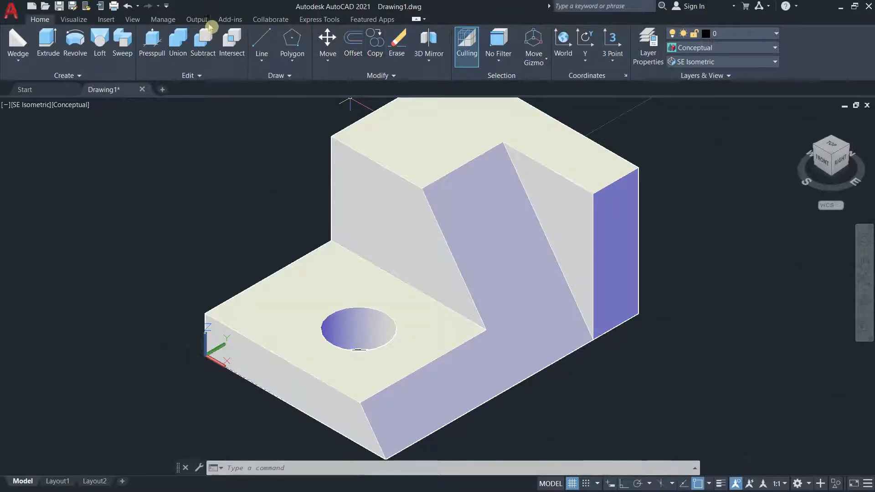
pyautogui.click(166, 6)
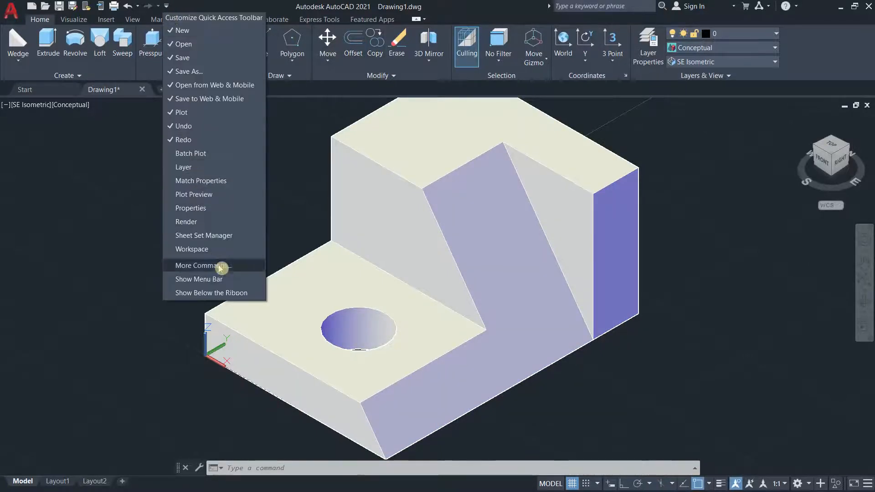
pyautogui.click(225, 279)
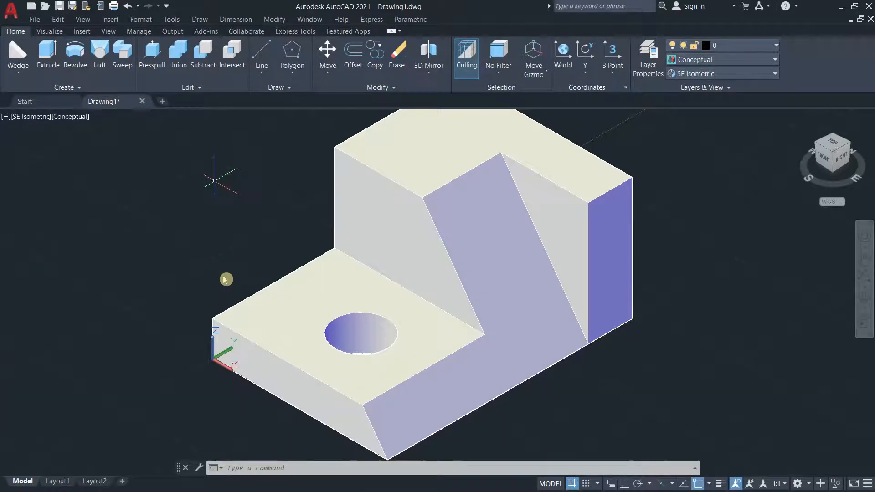
# Fillet the short upper outer edge at the raised block's narrow end with radius 20.
pyautogui.click(391, 87)
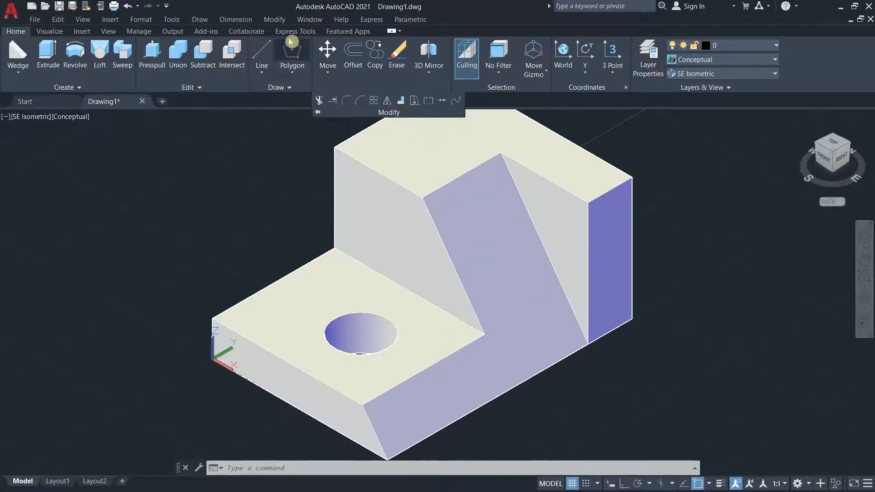
pyautogui.click(275, 19)
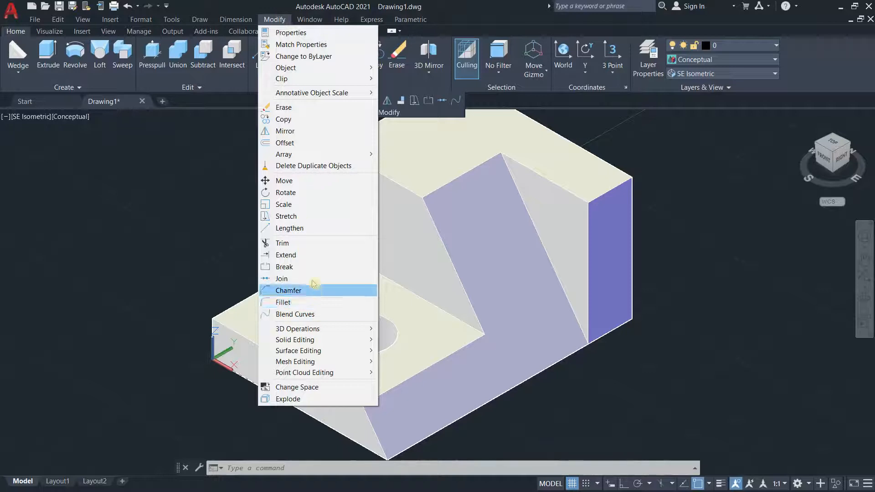
pyautogui.click(301, 303)
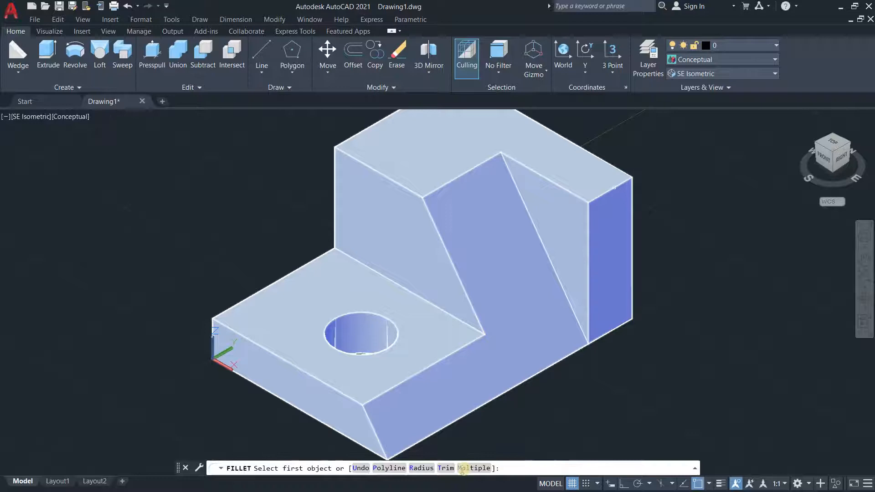
pyautogui.scroll(3, 614, 187)
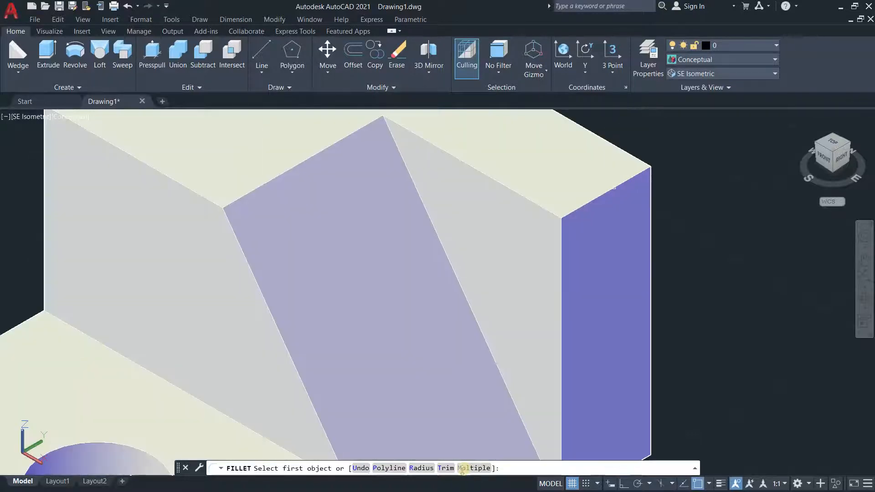
pyautogui.click(614, 187)
pyautogui.scroll(-4, 616, 182)
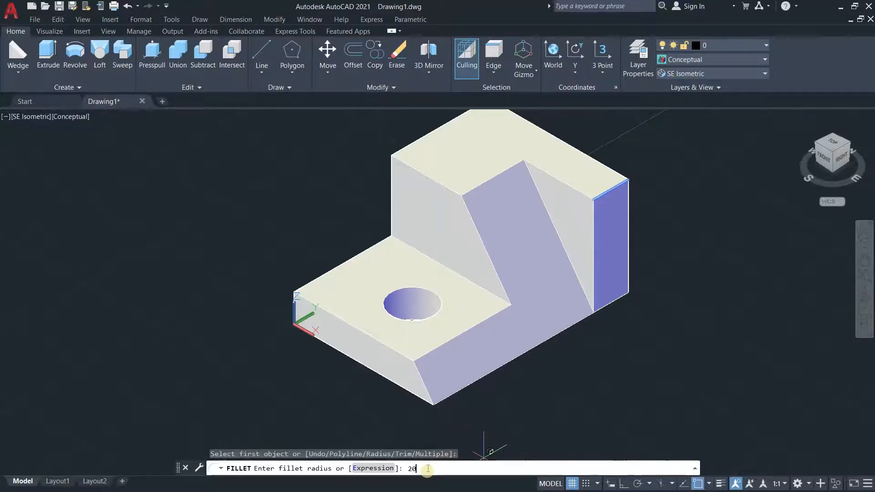
pyautogui.press('Return')
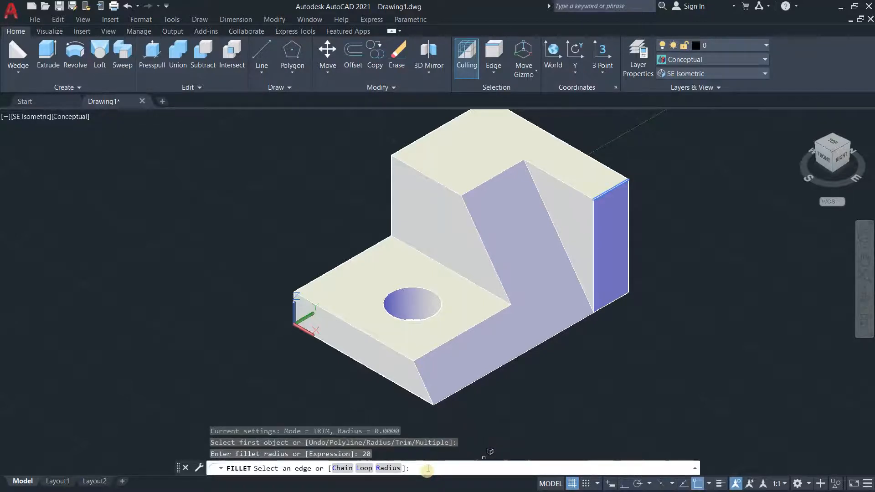
pyautogui.press('Return')
pyautogui.press('Return')
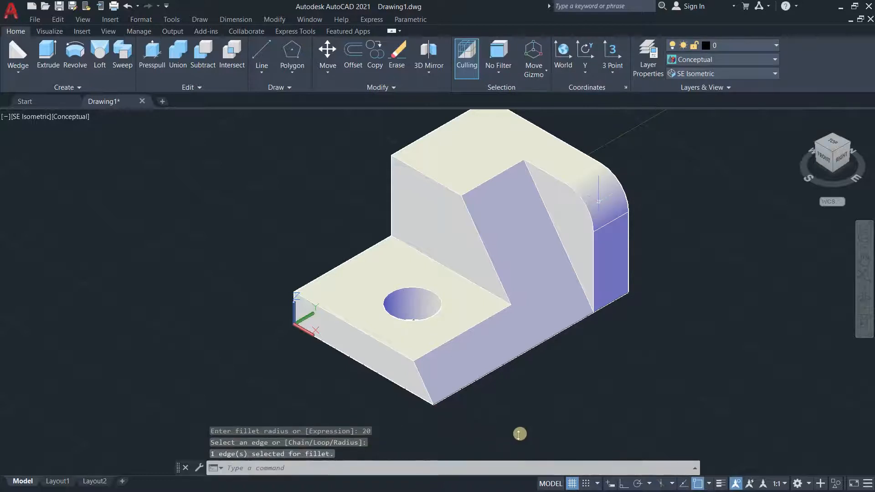
pyautogui.scroll(2, 519, 433)
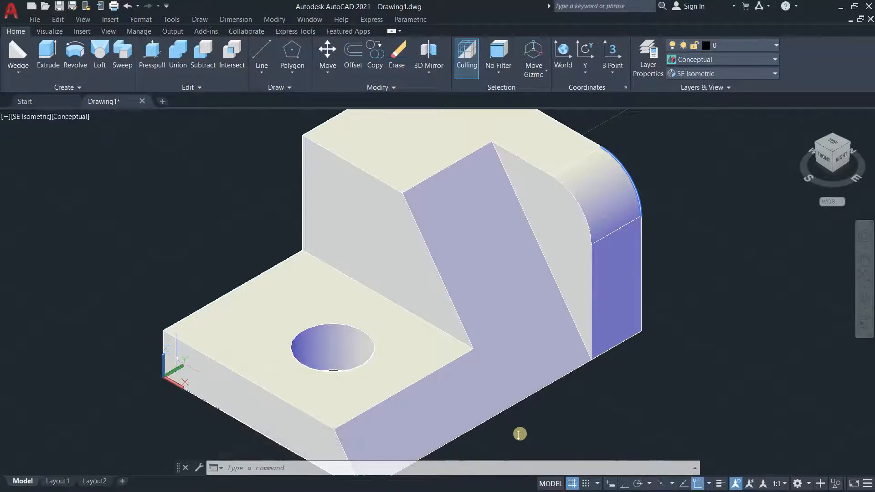
pyautogui.moveTo(149, 300); pyautogui.dragTo(254, 271, button='middle')
pyautogui.scroll(1, 253, 271)
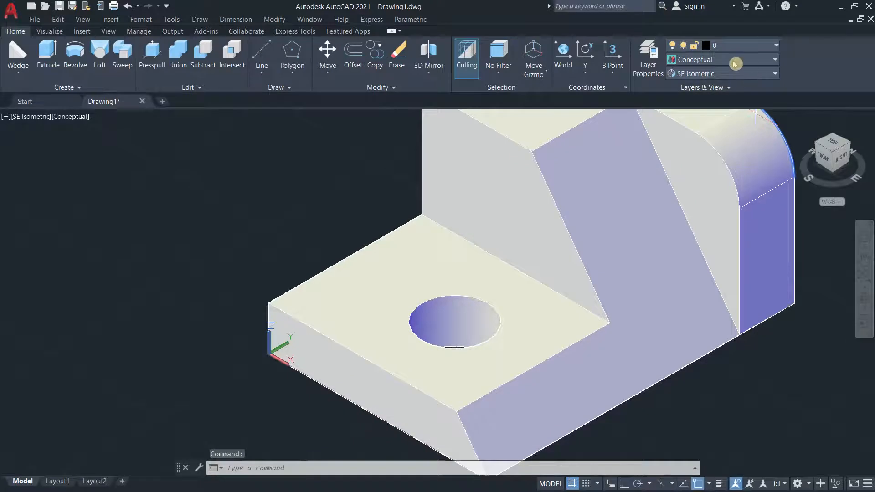
pyautogui.click(375, 88)
pyautogui.click(346, 101)
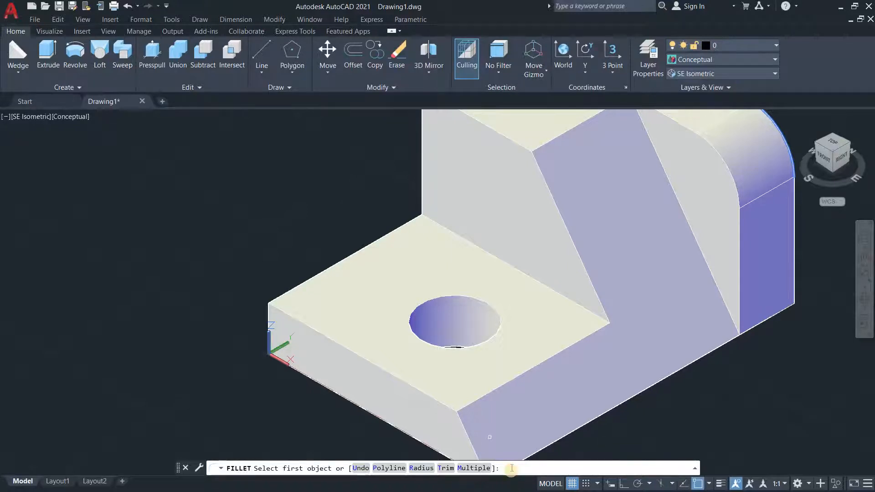
pyautogui.write('15')
pyautogui.press('Return')
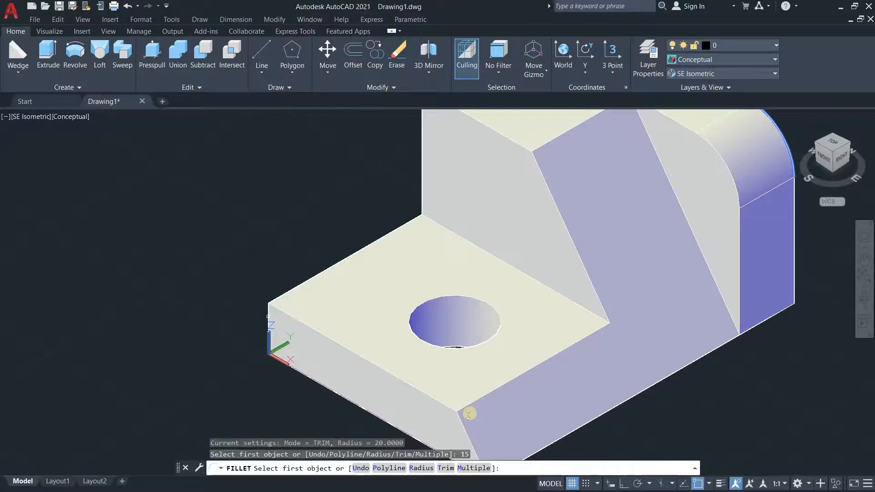
pyautogui.write('r')
pyautogui.press('Return')
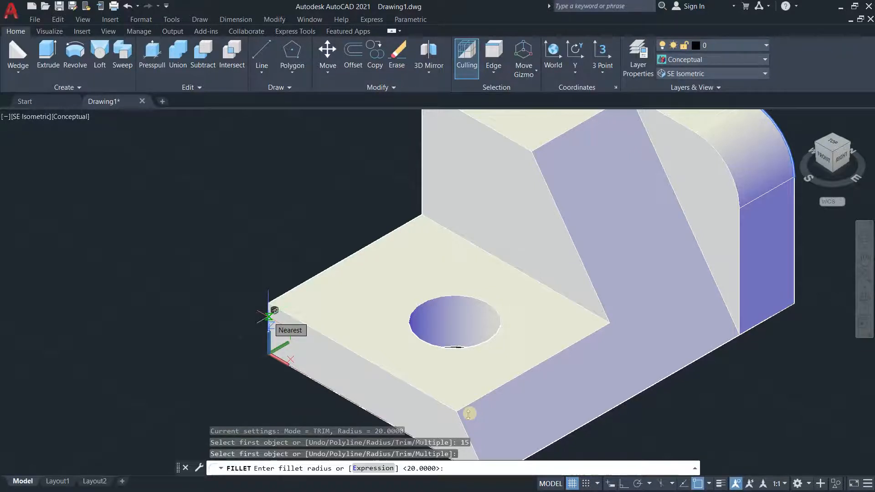
pyautogui.press('Escape')
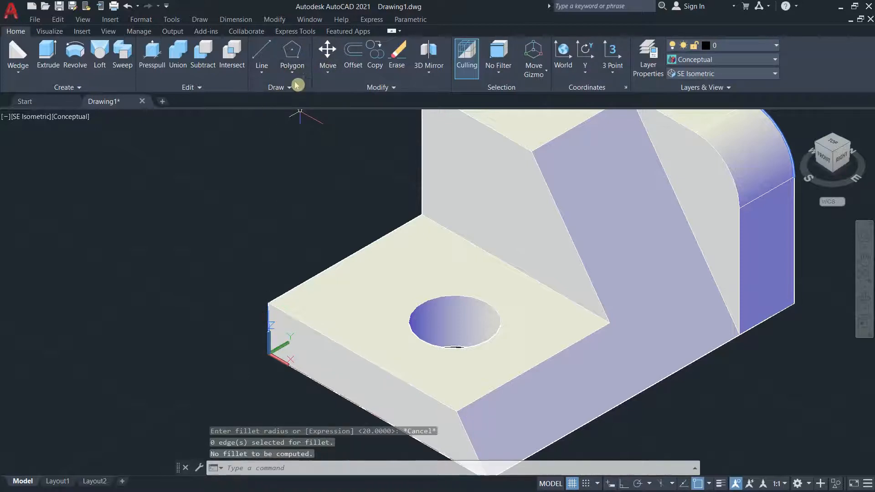
# Fillet the vertical corner edge of the low base, at the origin end beside the hole, with radius 15.
pyautogui.click(380, 87)
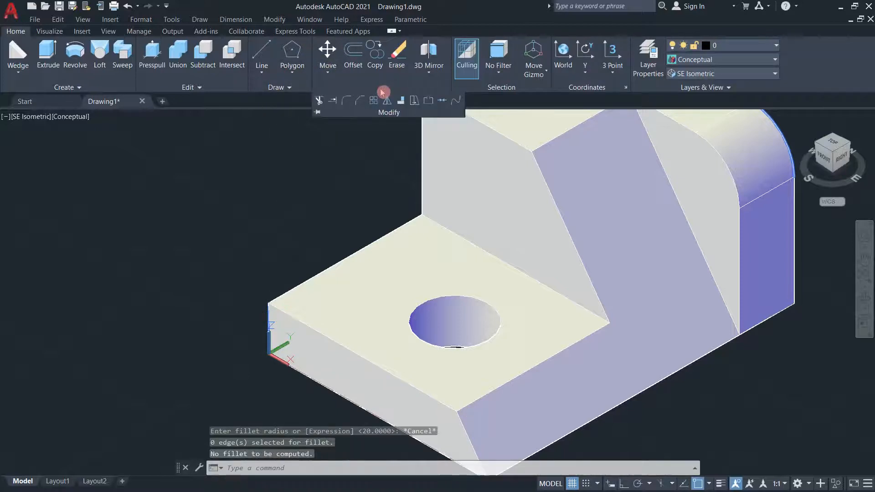
pyautogui.click(352, 100)
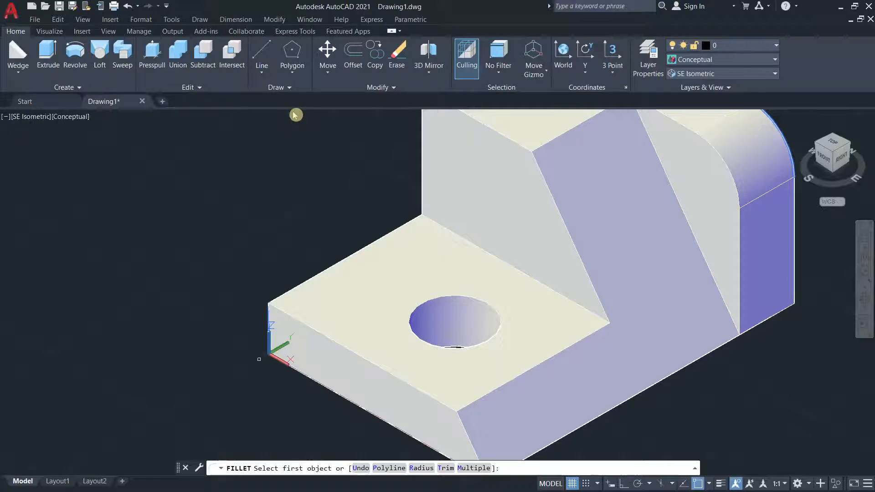
pyautogui.scroll(3, 268, 305)
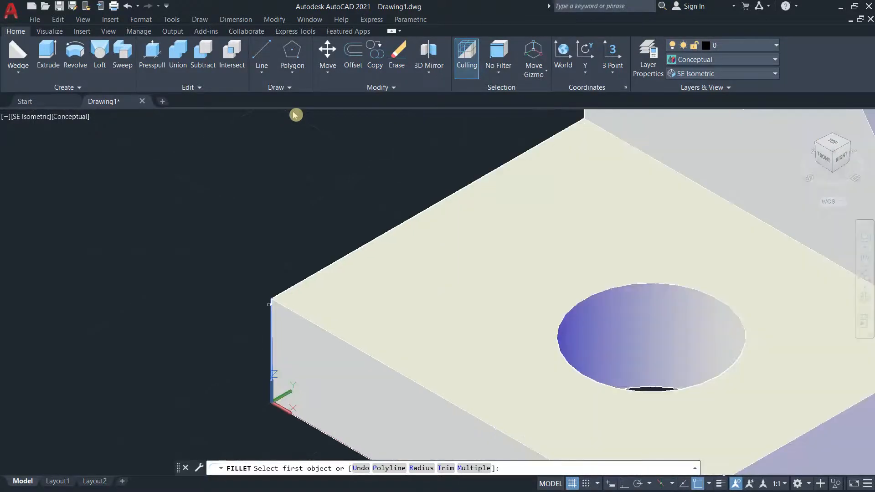
pyautogui.write('r')
pyautogui.press('Return')
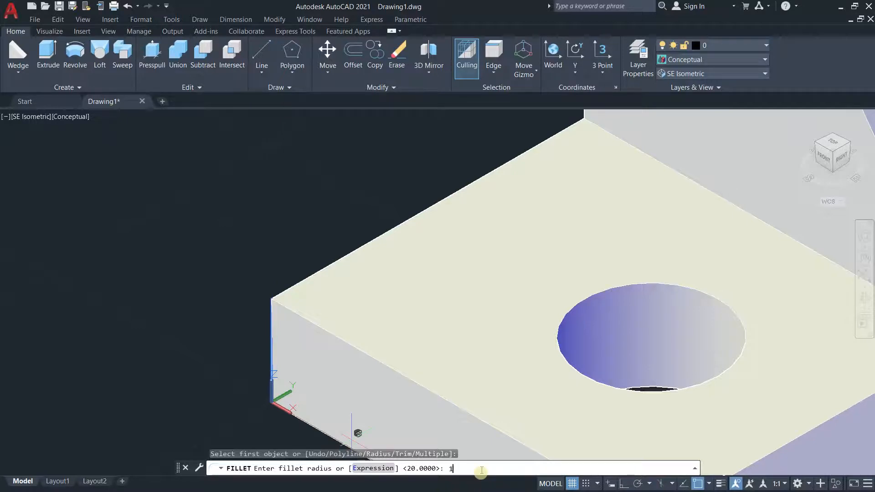
pyautogui.press('Return')
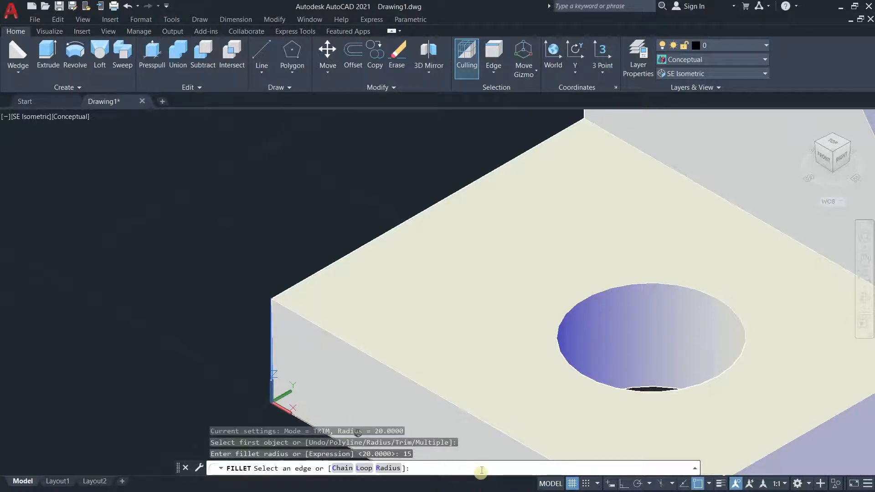
pyautogui.press('Return')
pyautogui.scroll(-3, 683, 414)
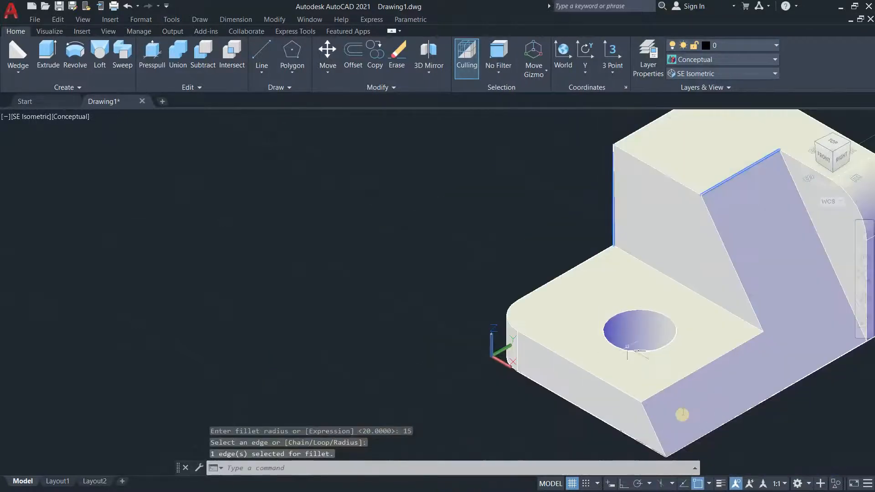
# Switch the model's visual style from Conceptual to Wireframe.
pyautogui.moveTo(807, 394); pyautogui.dragTo(533, 424, button='middle')
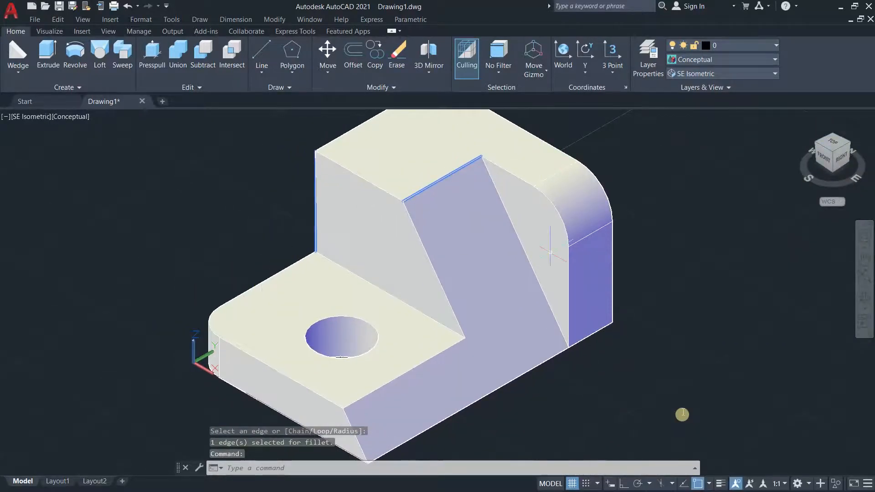
pyautogui.scroll(2, 540, 240)
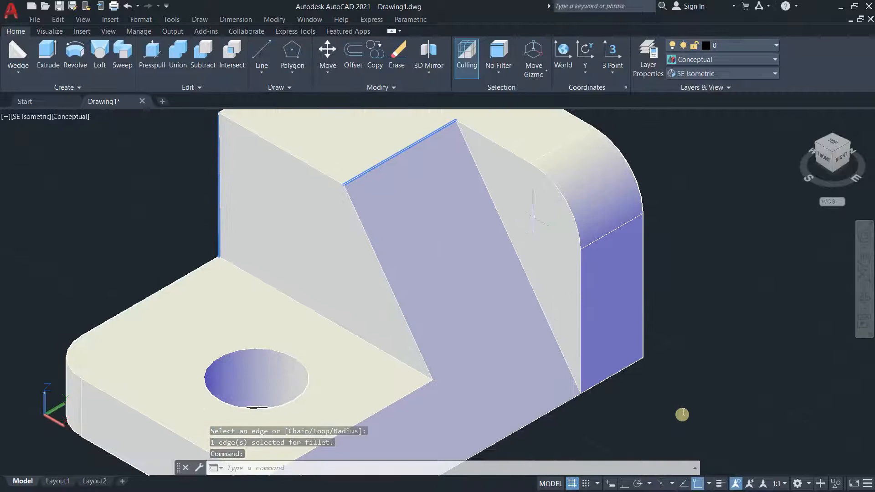
pyautogui.click(750, 61)
pyautogui.click(689, 168)
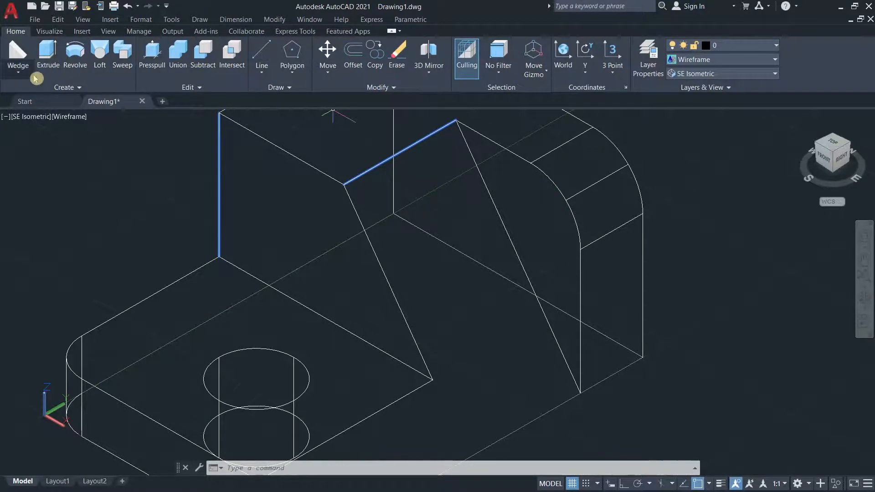
pyautogui.click(18, 72)
pyautogui.click(26, 117)
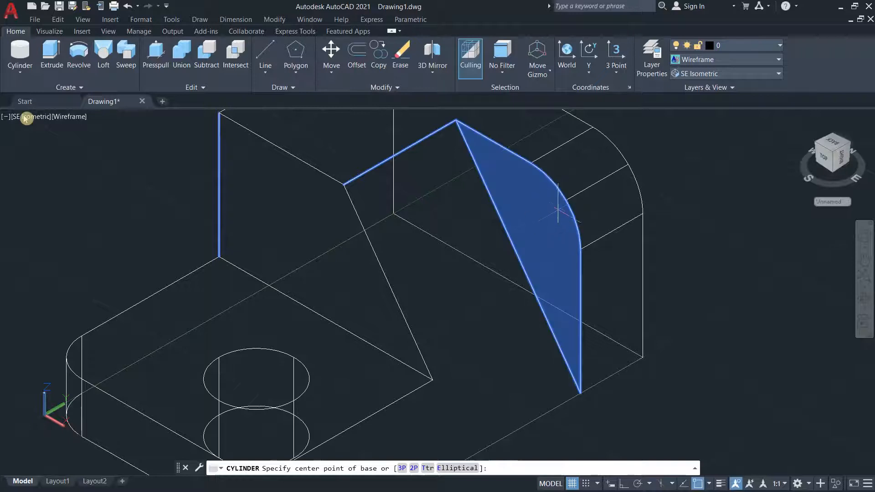
pyautogui.click(531, 220)
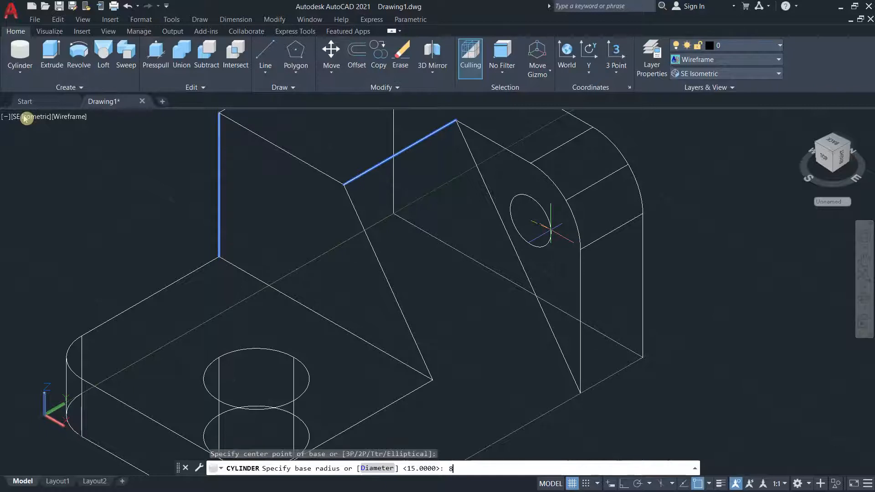
pyautogui.press('Return')
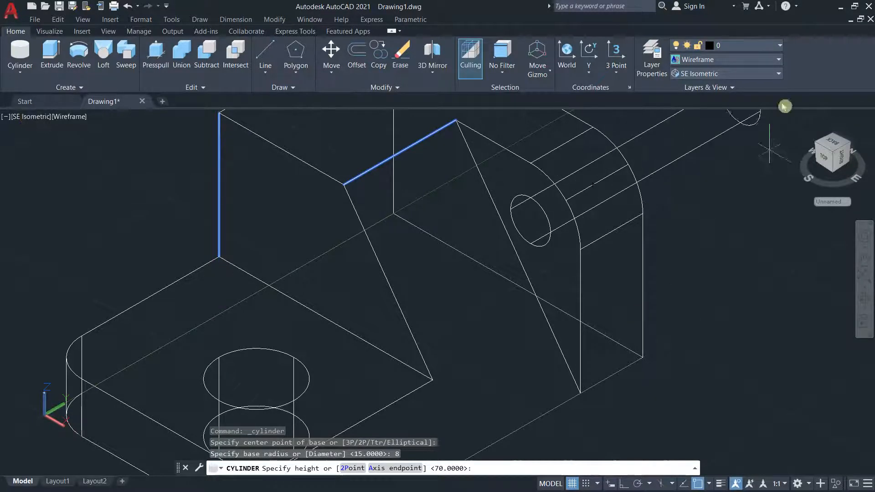
pyautogui.press('Escape')
# Try a cylinder of radius 8 and height 25 at the rounded corner's arc centre beside the reference drawing, and undo it.
pyautogui.click(855, 7)
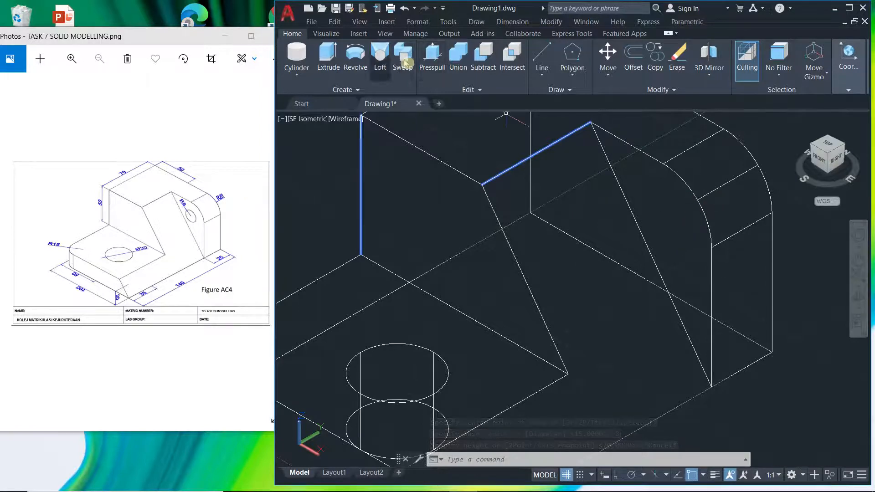
pyautogui.click(303, 53)
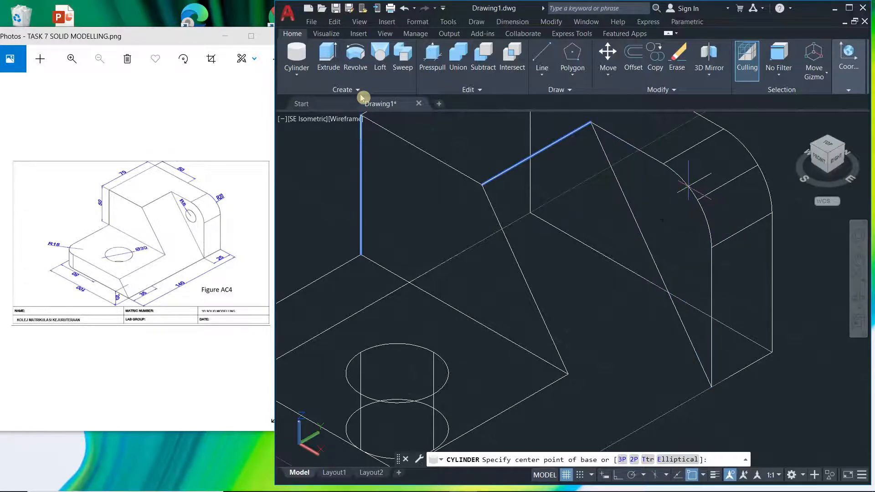
pyautogui.click(663, 220)
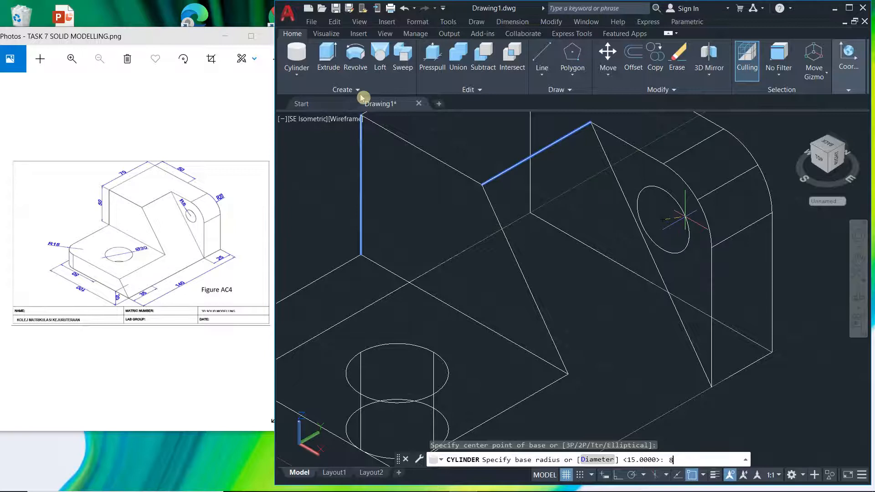
pyautogui.write('8')
pyautogui.press('Return')
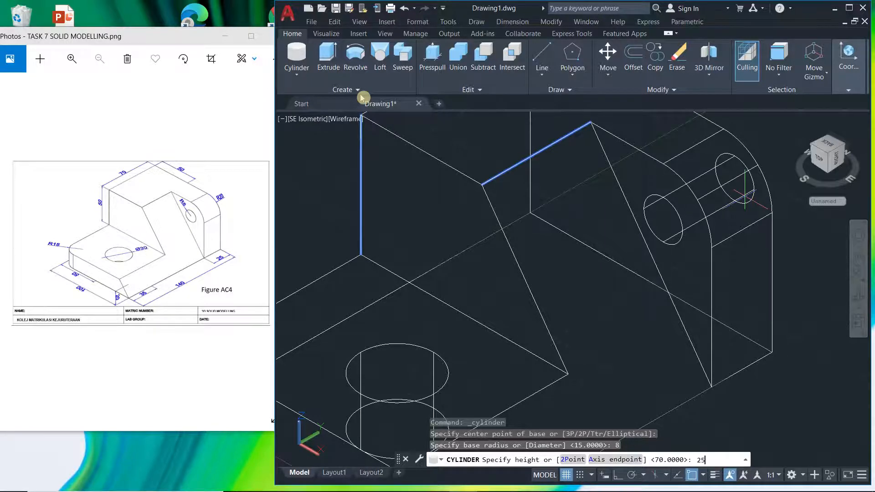
pyautogui.write('25')
pyautogui.press('Return')
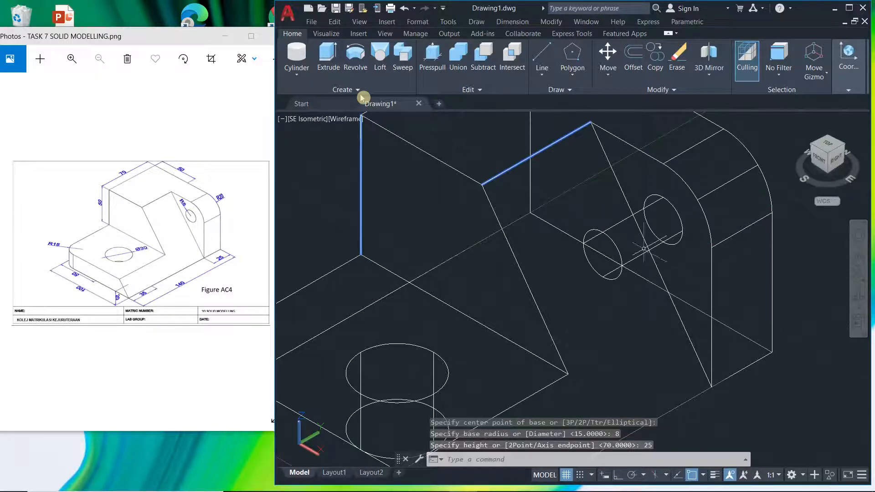
pyautogui.moveTo(619, 252)
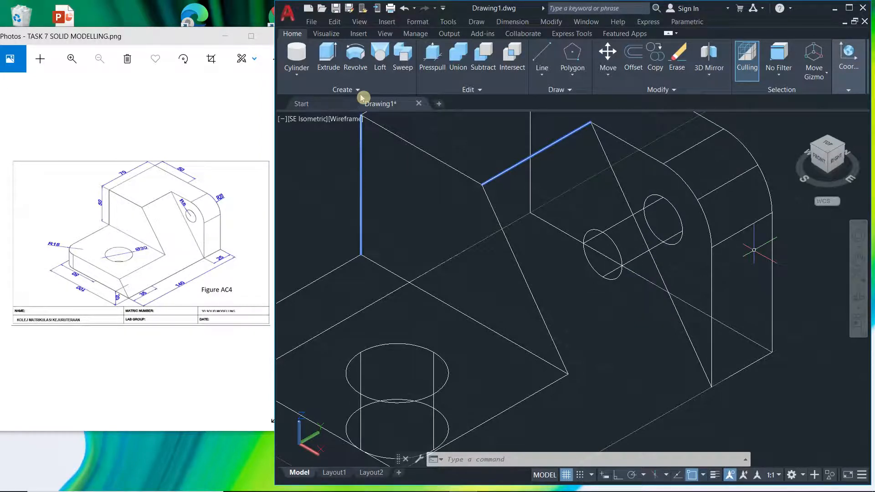
pyautogui.write('u')
pyautogui.press('Return')
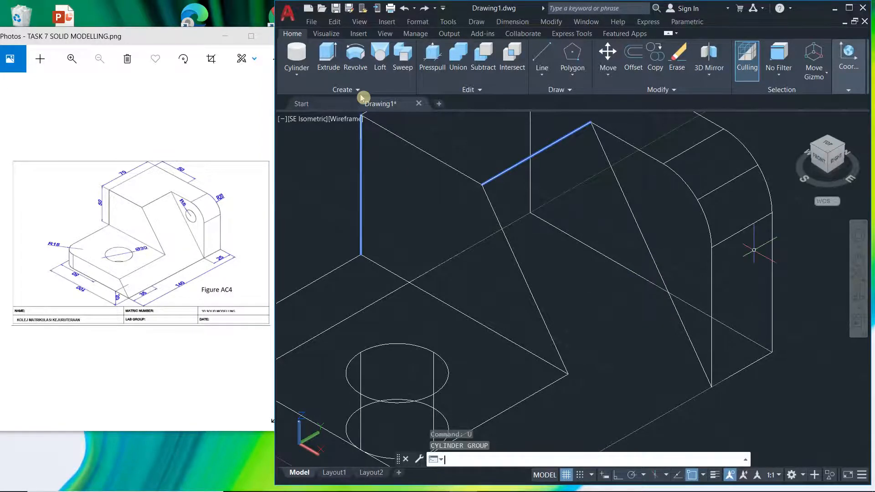
# Start a new cylinder and turn off the Nearest object snap for picking its centre.
pyautogui.click(297, 54)
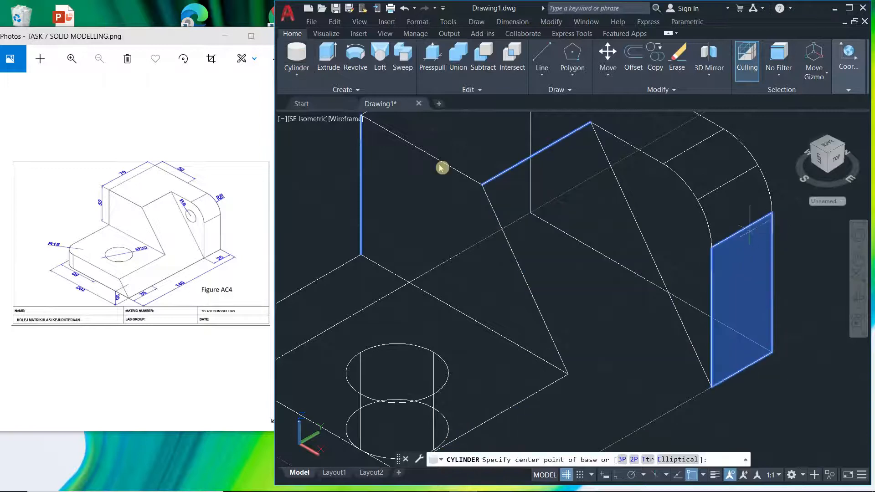
pyautogui.click(704, 475)
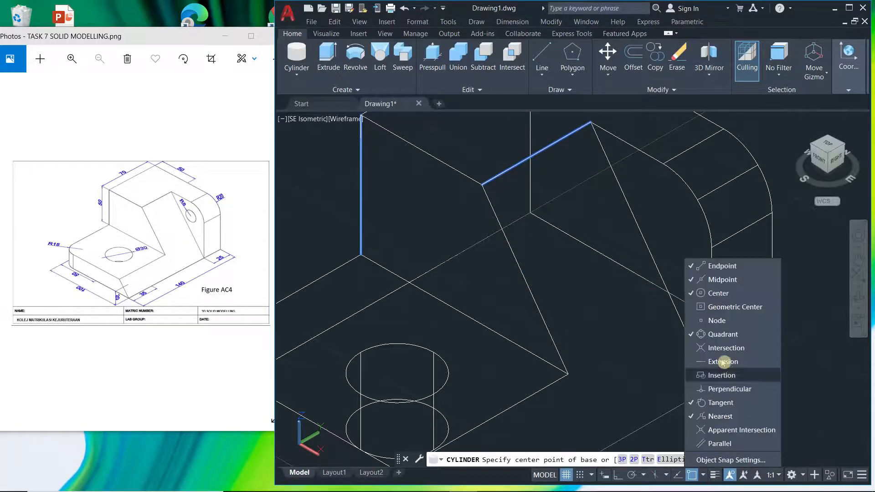
pyautogui.click(724, 416)
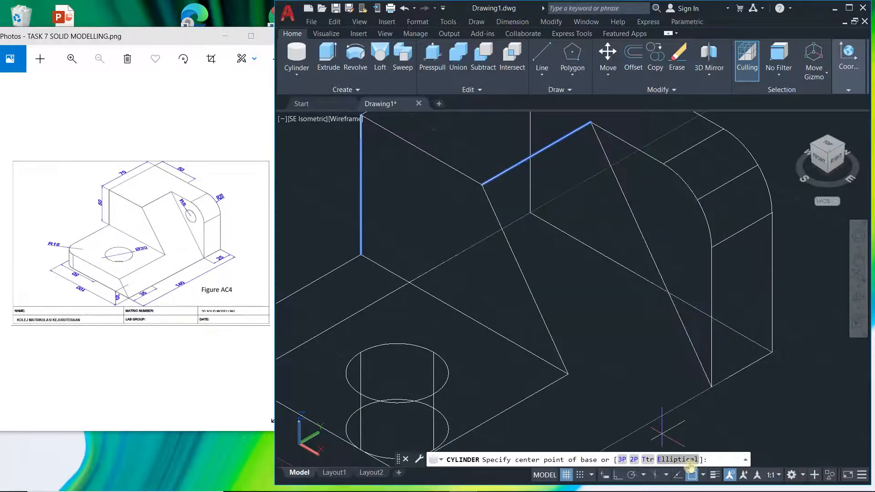
pyautogui.click(703, 475)
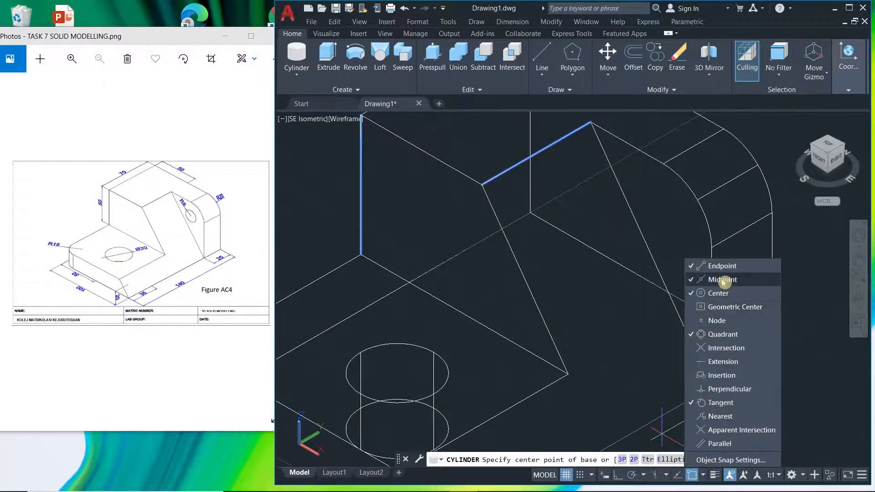
pyautogui.click(757, 335)
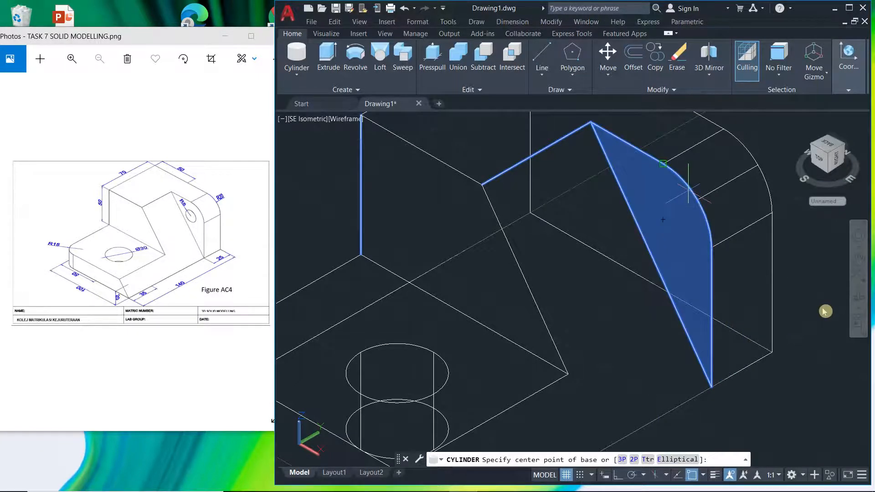
# Create a cylinder of radius 8 and height -25 through the upright, centred on the rounded corner's arc centre.
pyautogui.click(662, 219)
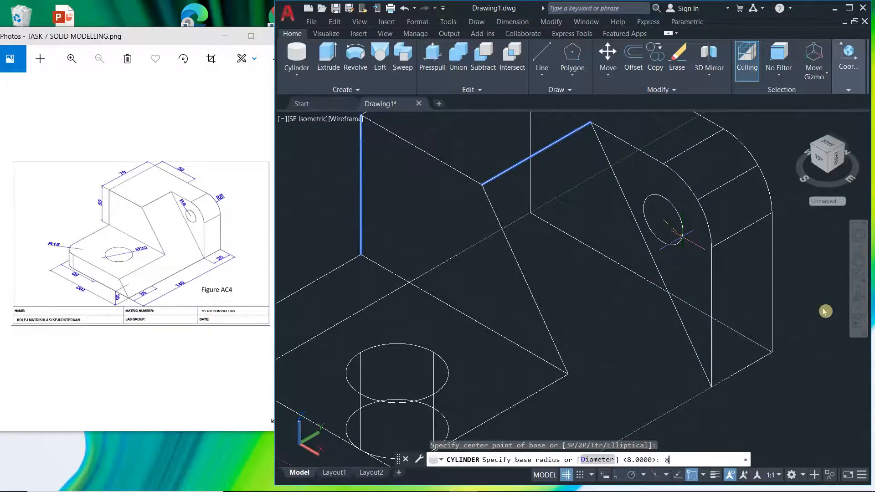
pyautogui.press('Return')
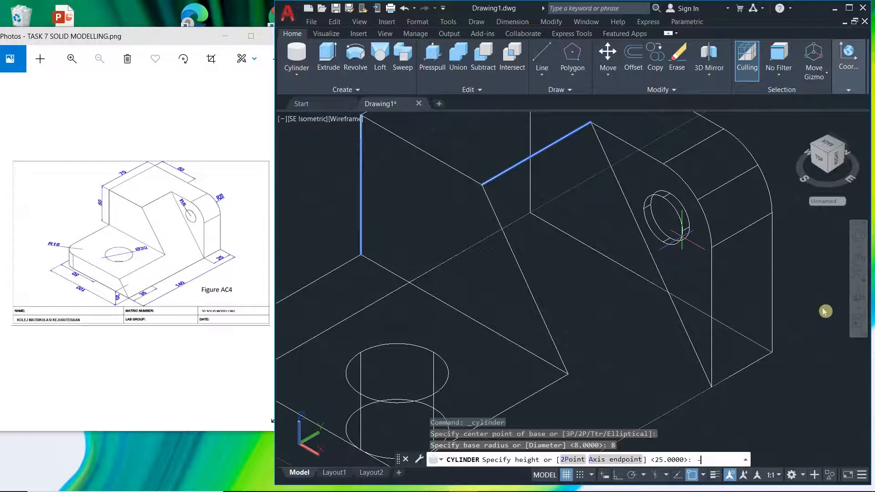
pyautogui.press('Return')
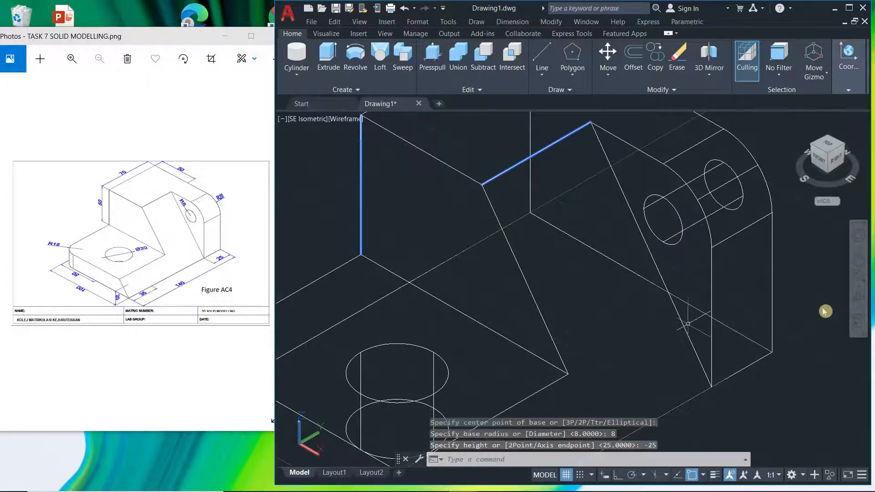
# Subtract the small radius-8 cylinder from the main solid to cut the through hole in the upright's rounded end.
pyautogui.scroll(5, 762, 242)
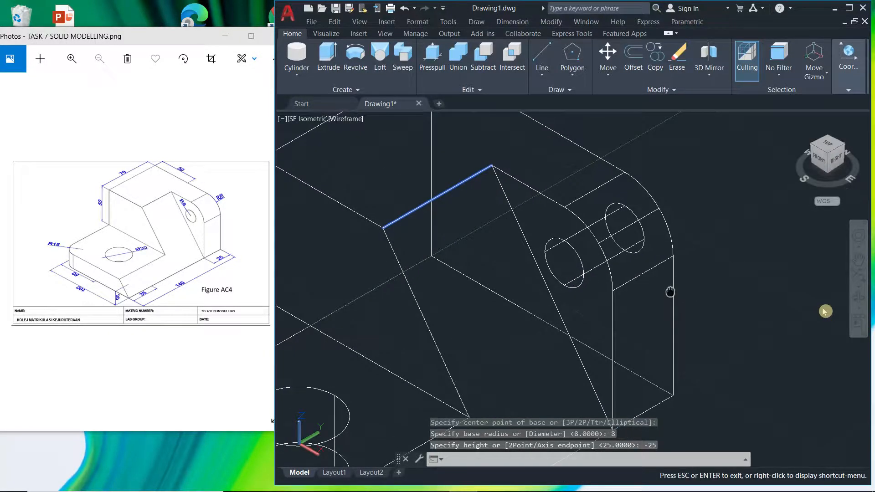
pyautogui.moveTo(583, 266); pyautogui.dragTo(672, 279, button='middle')
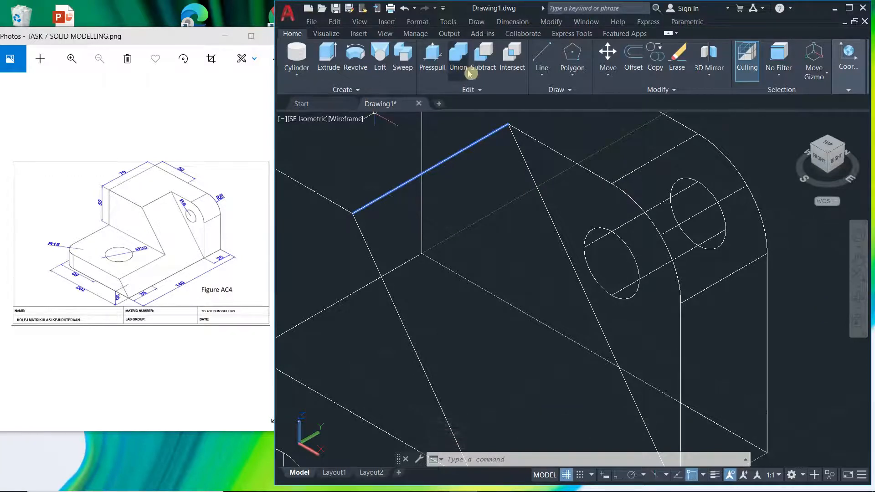
pyautogui.click(484, 63)
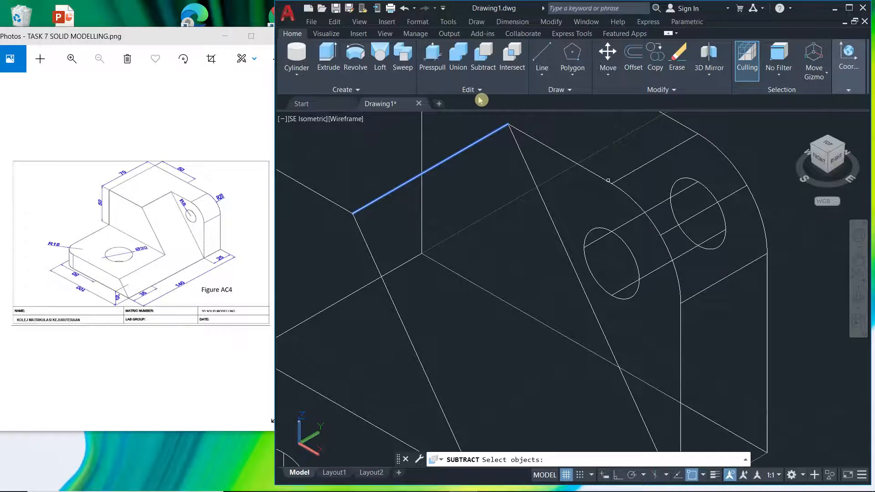
pyautogui.click(480, 100)
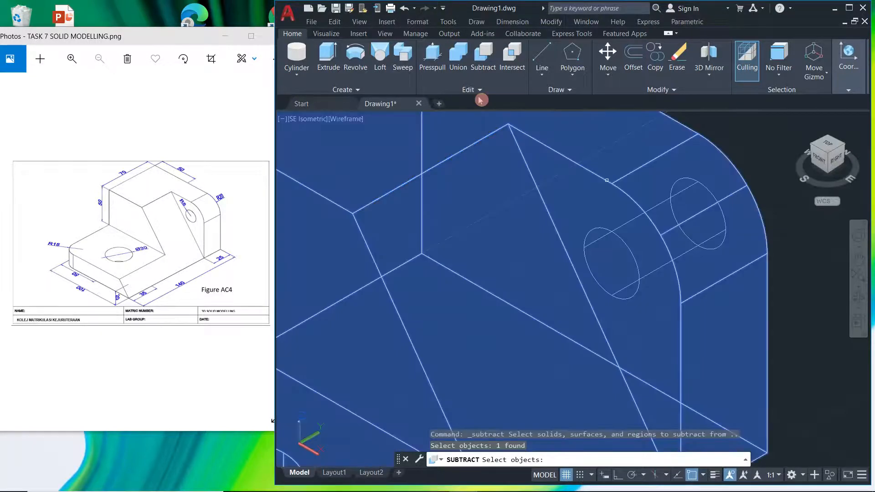
pyautogui.press('Return')
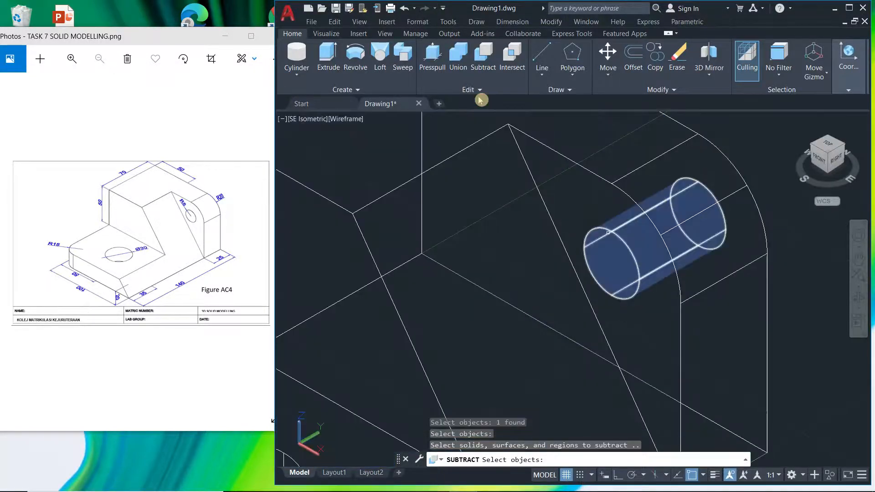
pyautogui.click(611, 233)
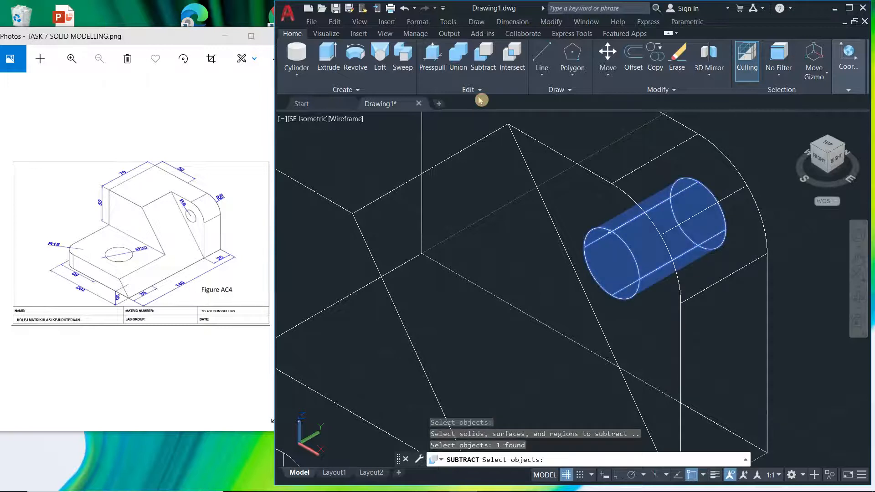
pyautogui.press('Return')
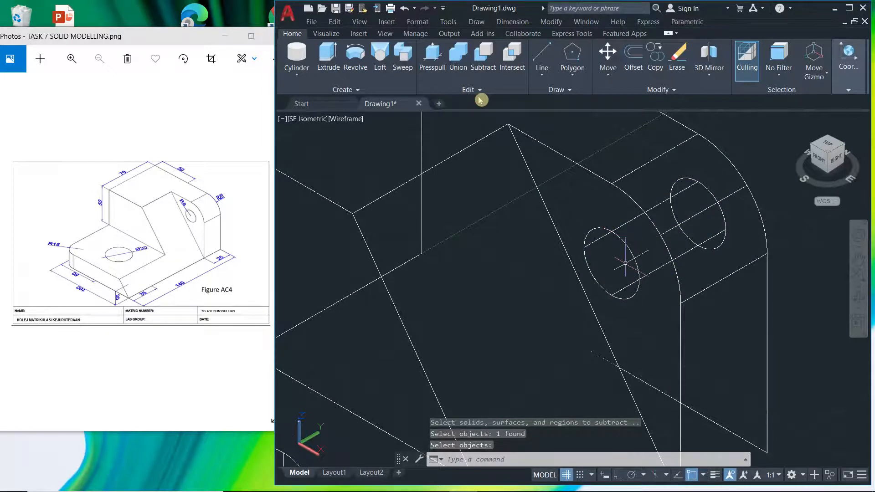
# Maximize the drawing window and display the solid in the Conceptual visual style.
pyautogui.scroll(-2, 635, 251)
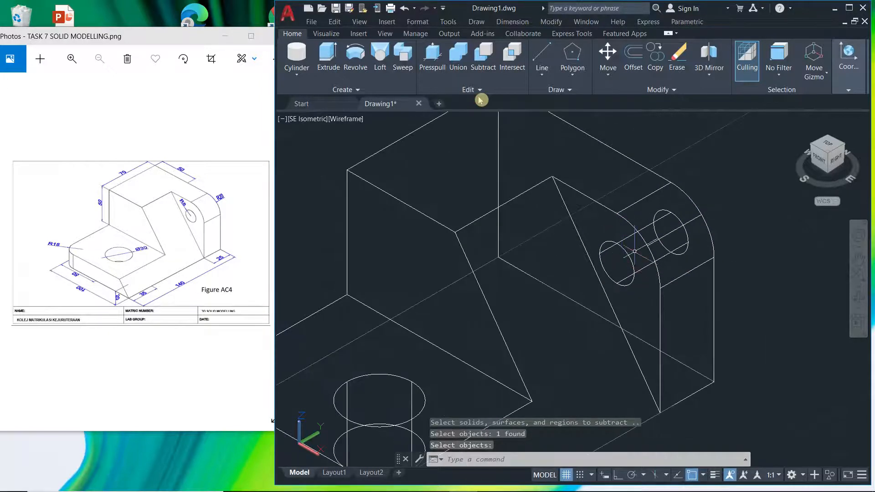
pyautogui.click(849, 7)
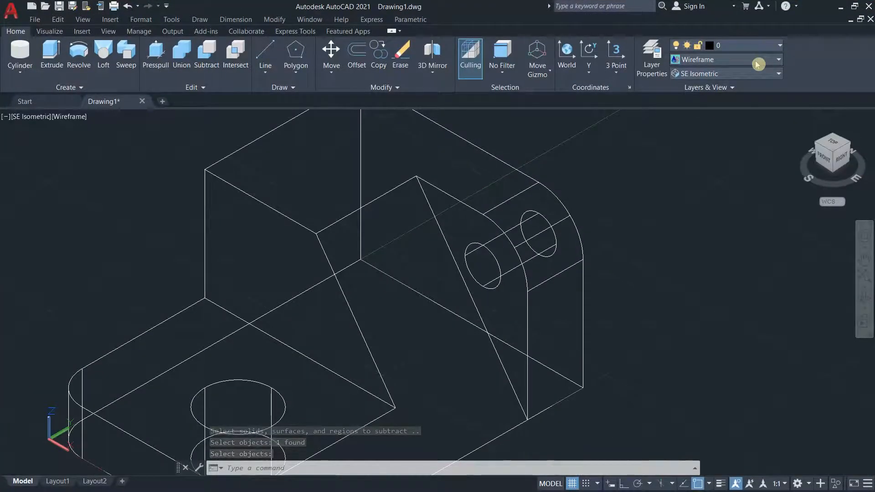
pyautogui.click(758, 64)
pyautogui.click(740, 89)
pyautogui.scroll(-2, 683, 292)
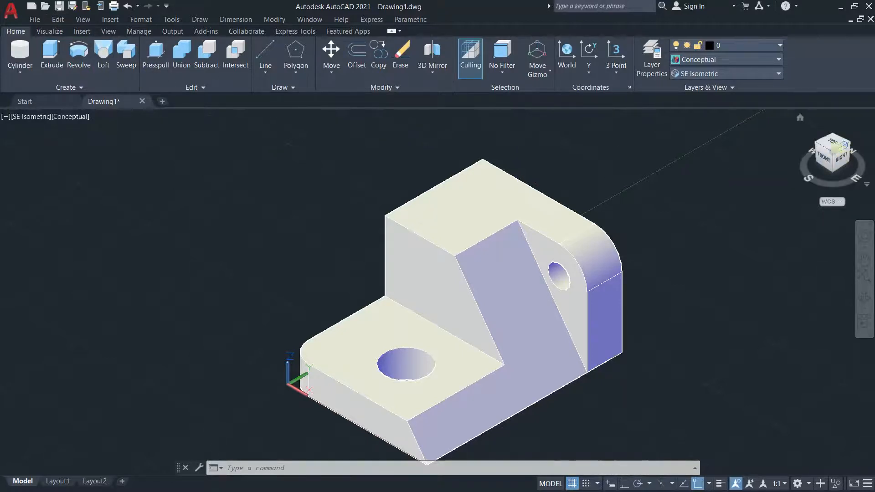
# Inspect the shaded solid from slightly different angles with Free Orbit.
pyautogui.click(115, 32)
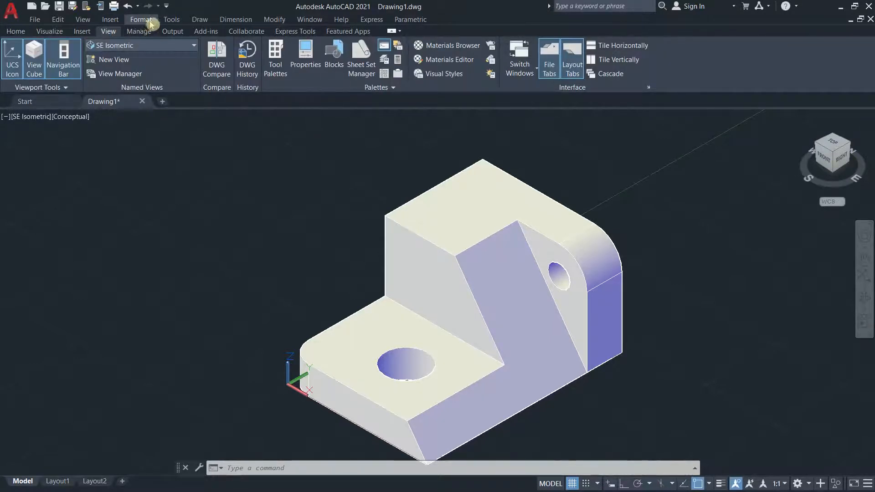
pyautogui.click(84, 20)
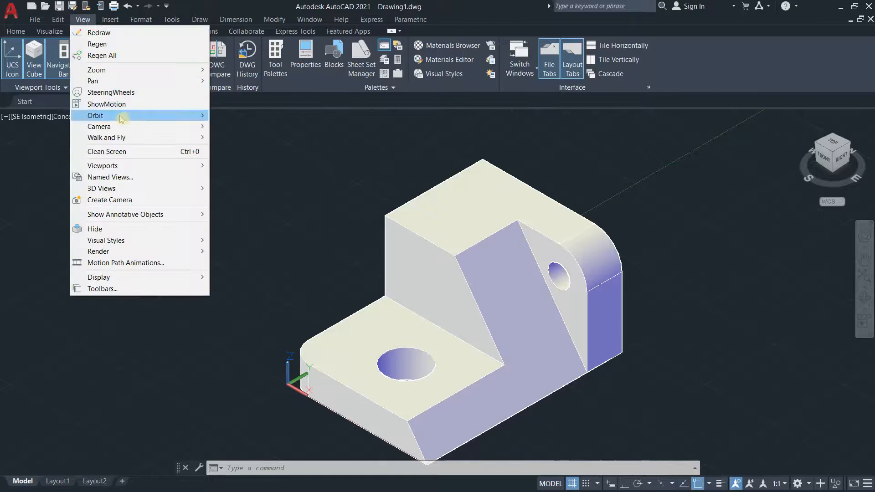
pyautogui.moveTo(175, 117)
pyautogui.click(258, 128)
pyautogui.moveTo(500, 286); pyautogui.dragTo(536, 258)
pyautogui.moveTo(492, 284); pyautogui.dragTo(599, 313)
pyautogui.press('Escape')
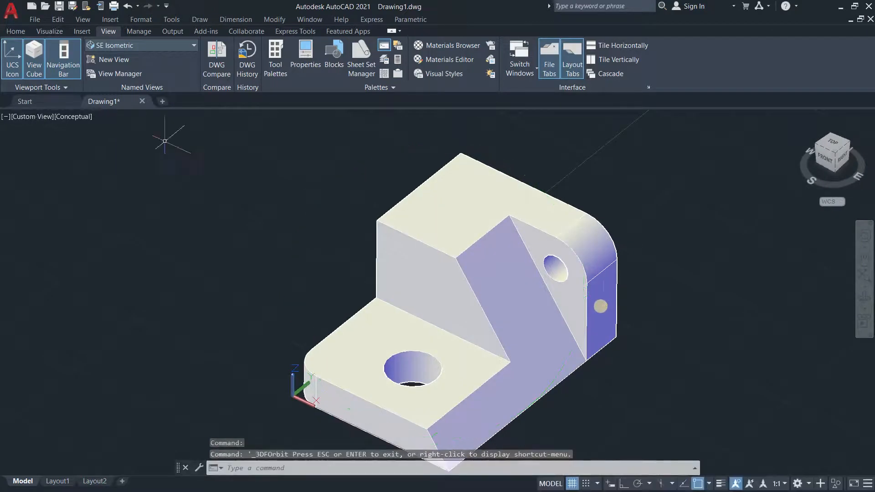
# Restore the SE Isometric view and set the visual style to Wireframe.
pyautogui.click(15, 31)
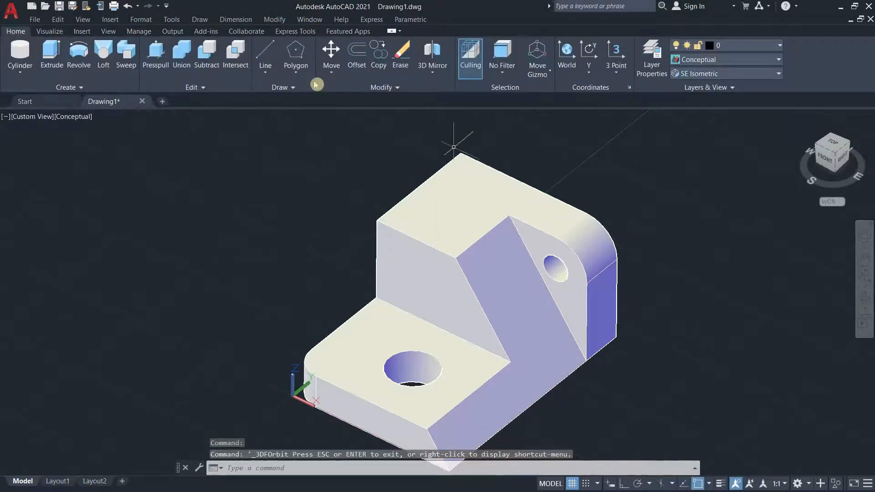
pyautogui.click(729, 78)
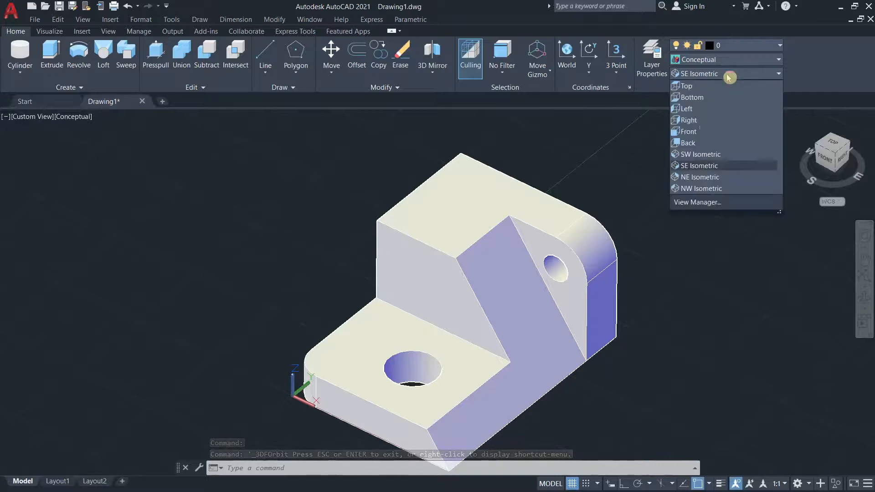
pyautogui.click(705, 169)
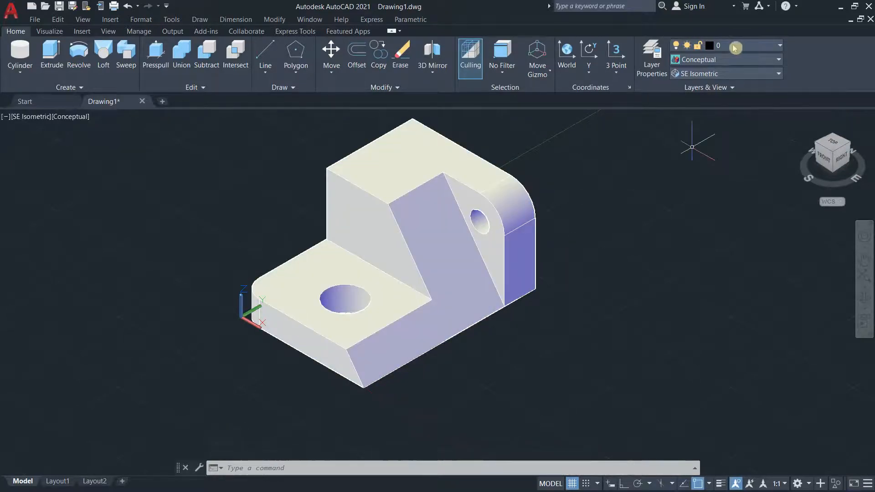
pyautogui.click(729, 60)
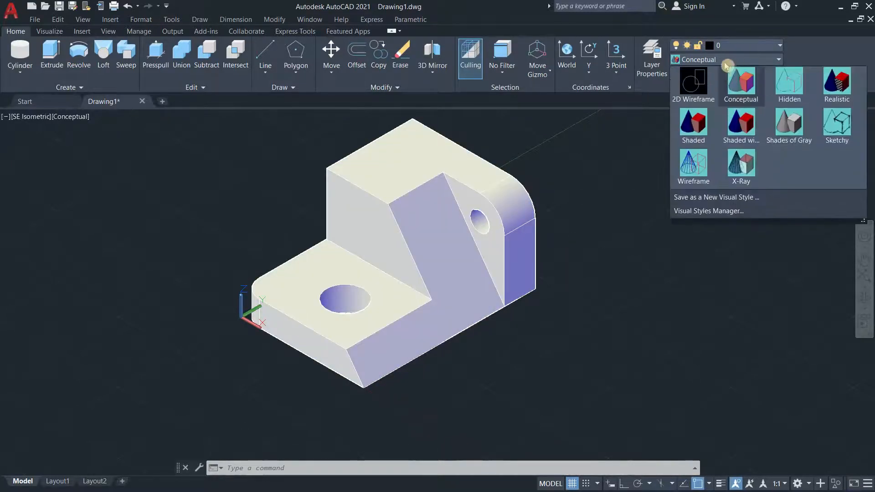
pyautogui.click(705, 163)
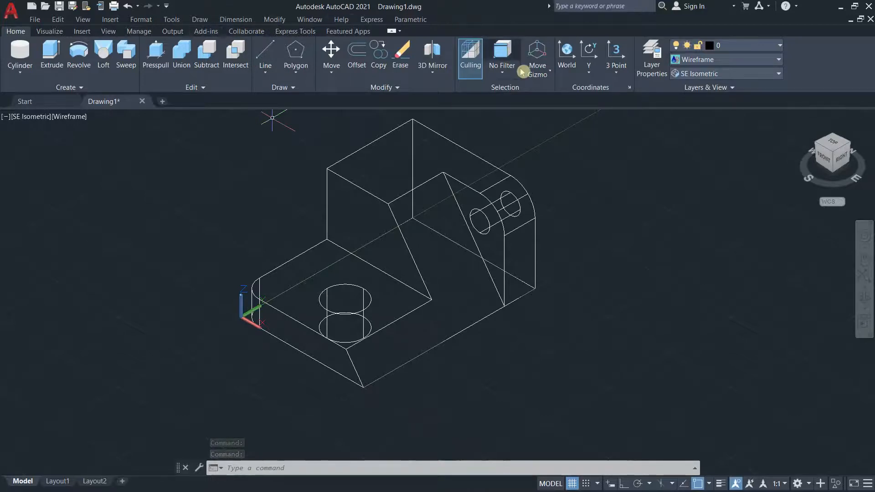
# Create a layer named dim with the color blue and make it the current layer.
pyautogui.click(655, 69)
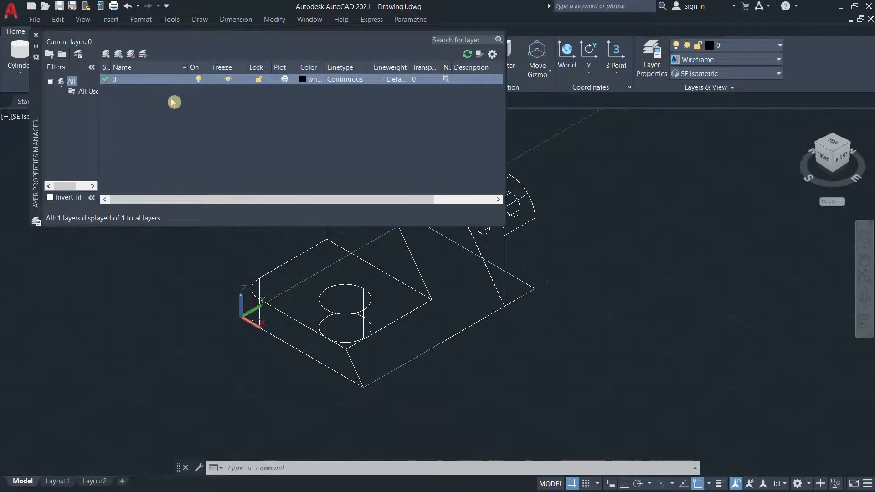
pyautogui.click(106, 54)
pyautogui.write('dim')
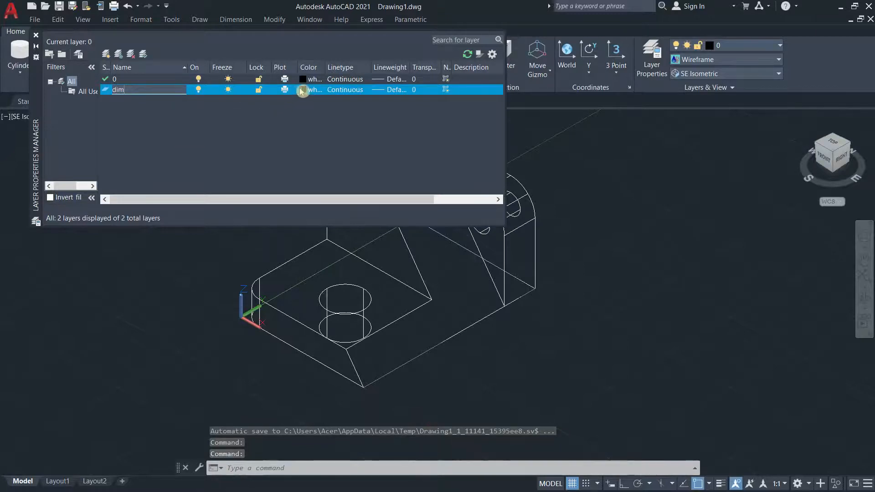
pyautogui.click(302, 90)
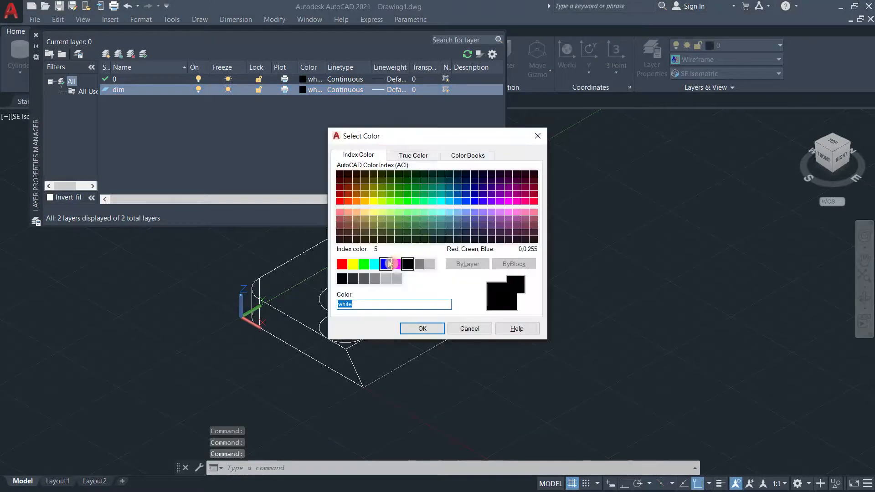
pyautogui.click(390, 264)
pyautogui.click(421, 328)
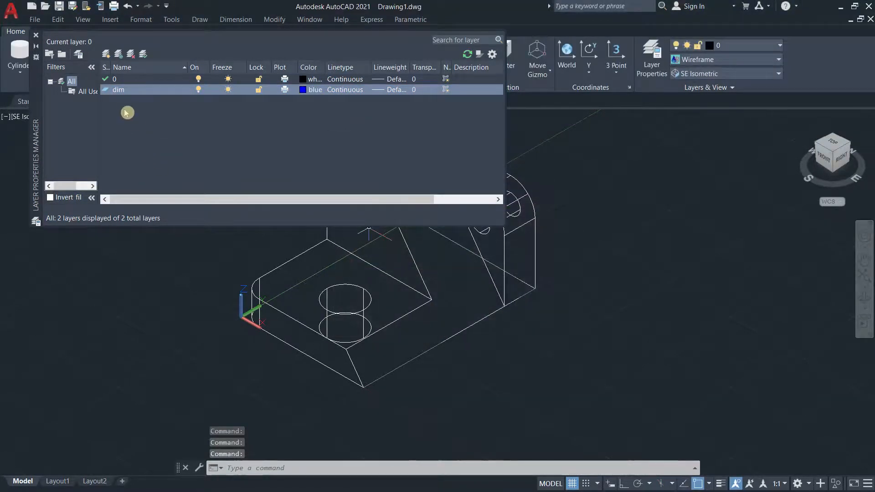
pyautogui.doubleClick(121, 91)
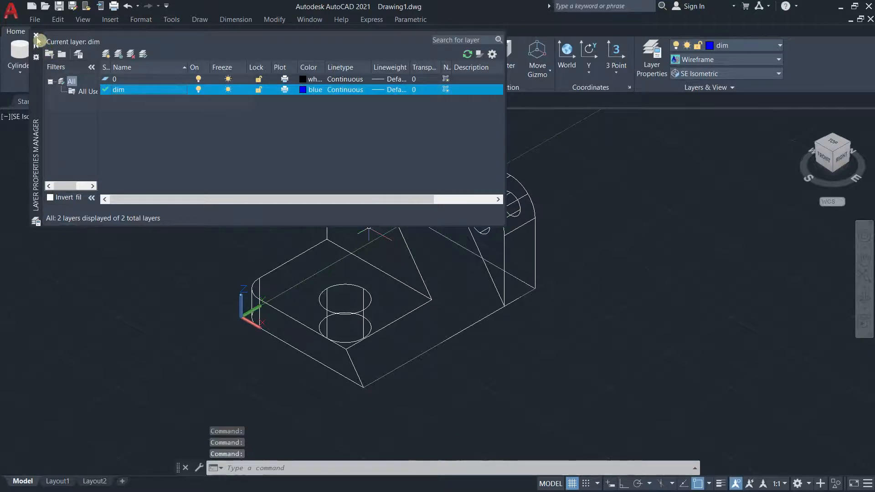
pyautogui.click(36, 35)
pyautogui.scroll(2, 235, 248)
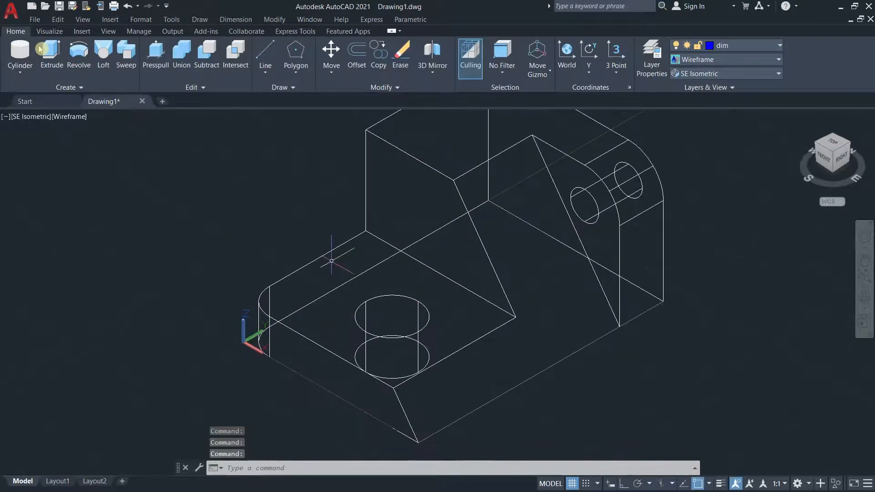
pyautogui.scroll(-2, 331, 261)
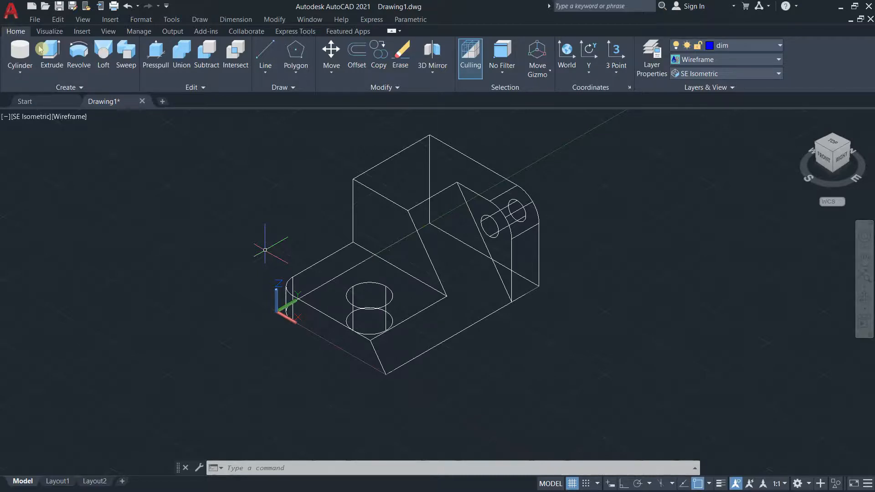
pyautogui.scroll(8, 268, 312)
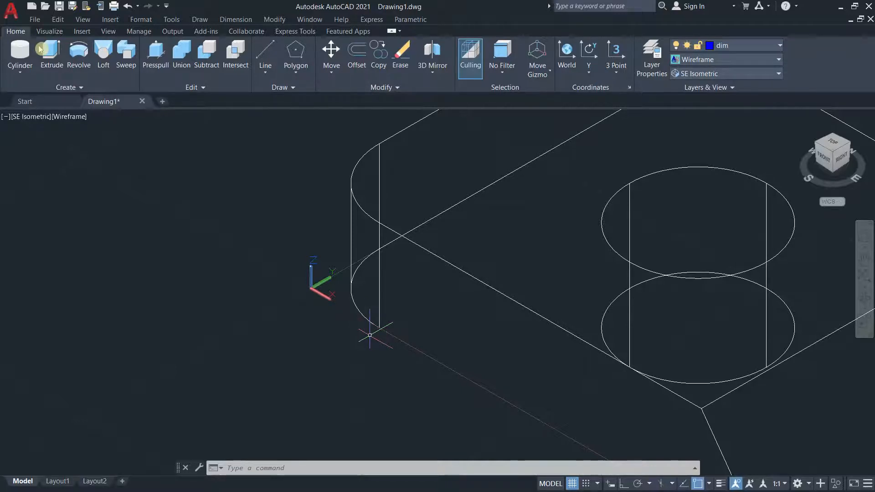
pyautogui.scroll(-3, 369, 335)
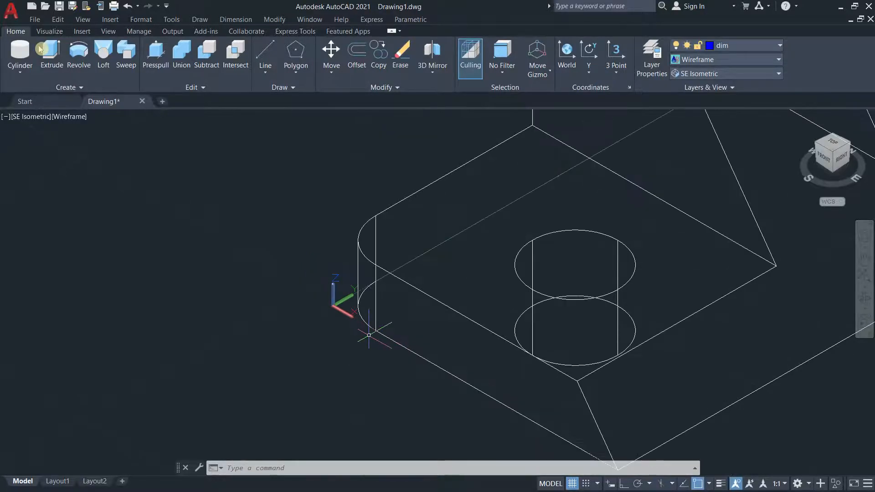
pyautogui.scroll(-2, 374, 339)
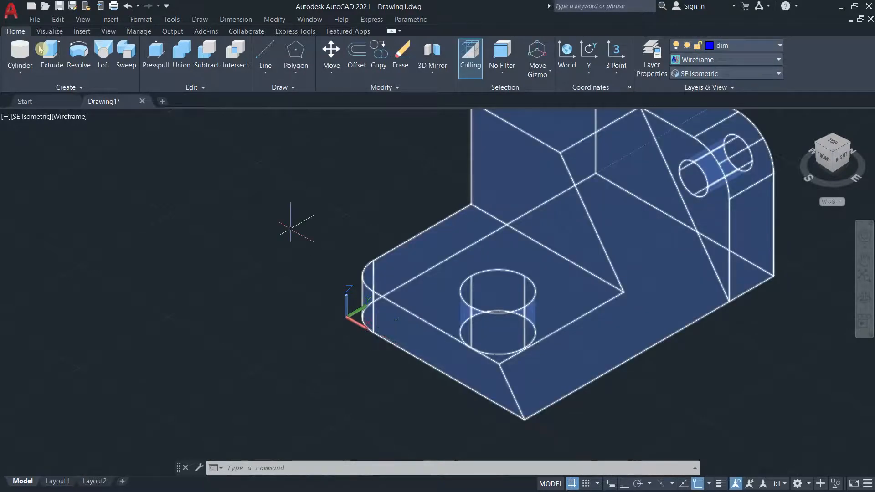
pyautogui.click(232, 19)
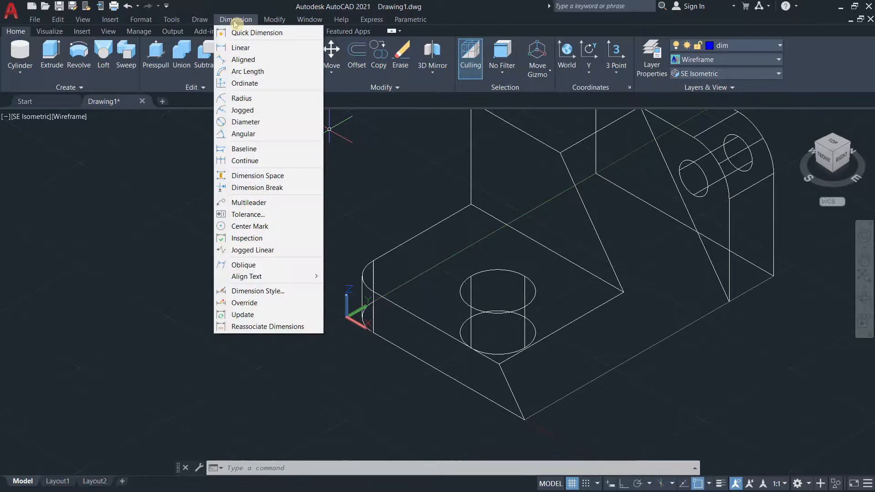
pyautogui.click(245, 48)
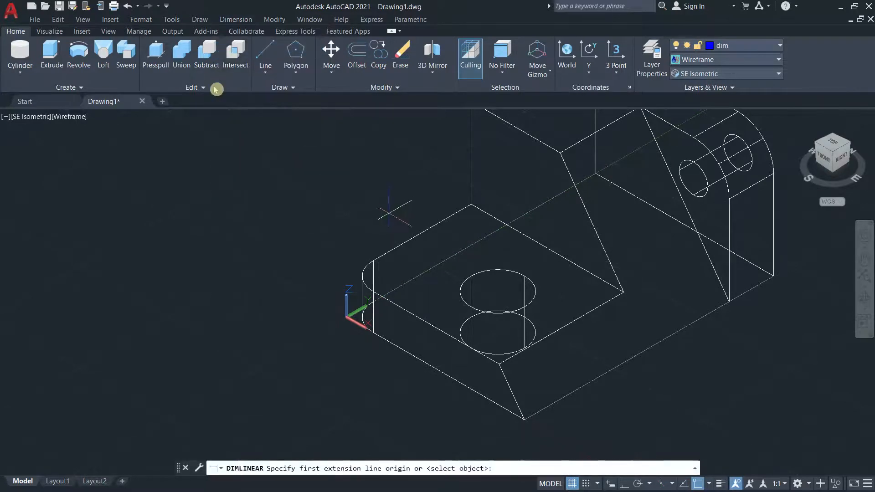
pyautogui.scroll(-2, 532, 173)
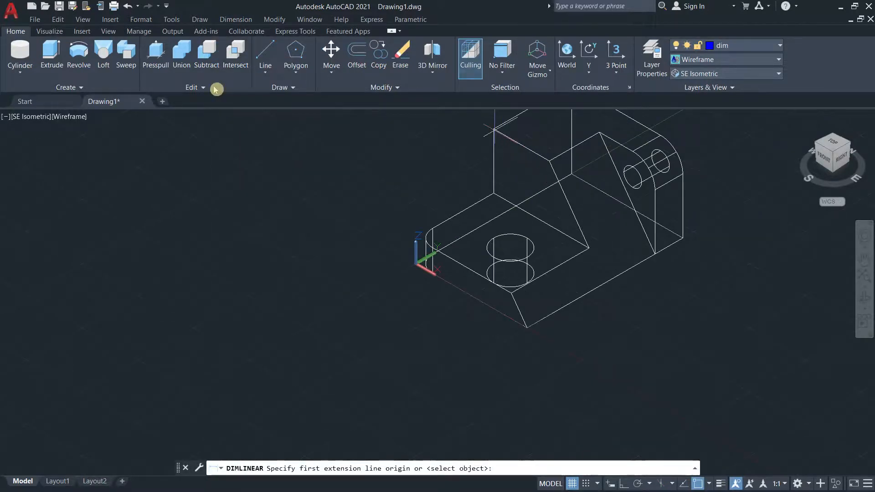
pyautogui.click(494, 129)
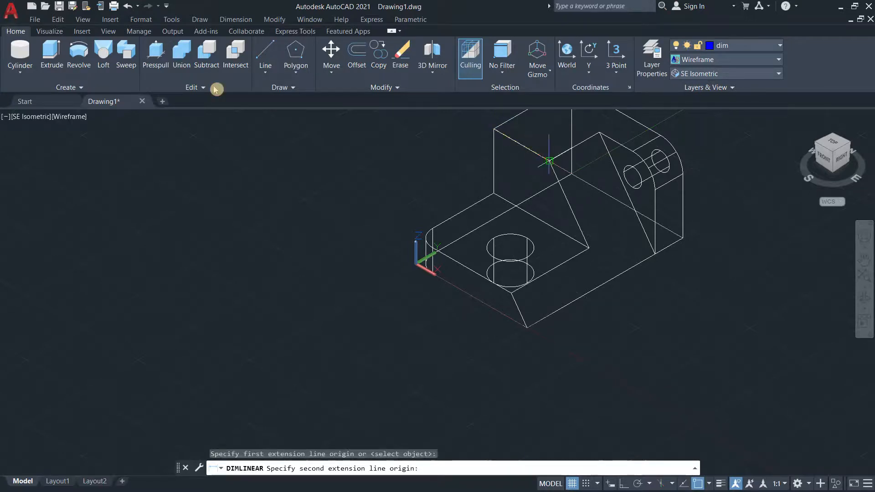
pyautogui.click(549, 161)
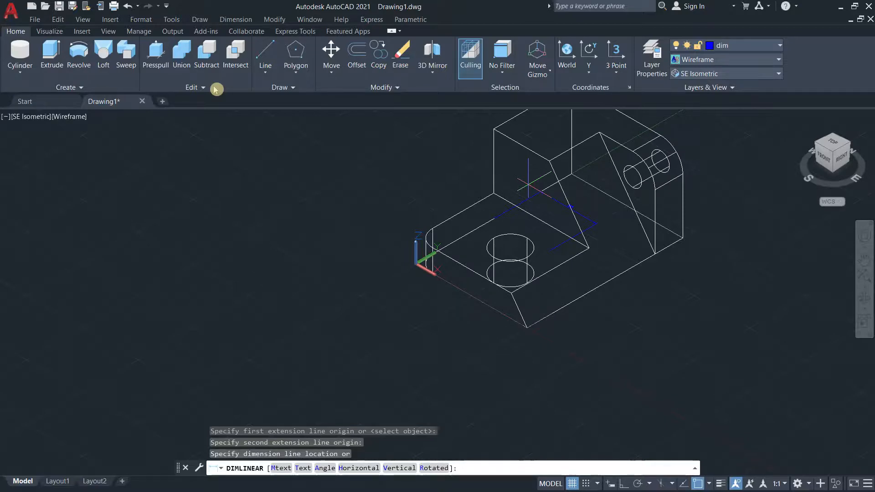
pyautogui.scroll(5, 528, 185)
pyautogui.scroll(-2, 529, 185)
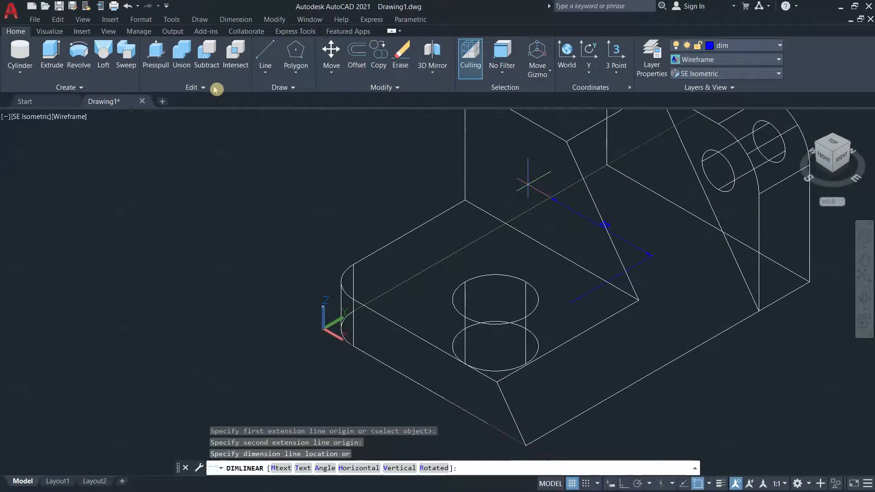
pyautogui.scroll(2, 513, 211)
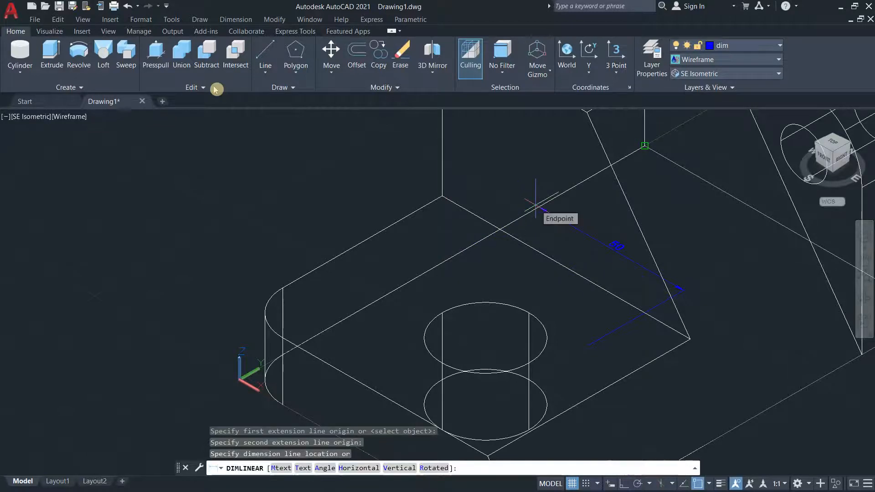
pyautogui.press('Escape')
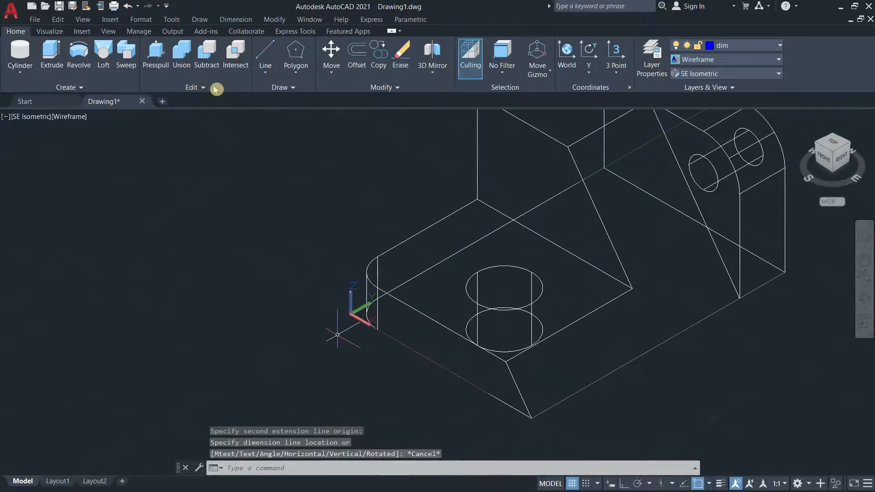
# Add a linear dimension for the base's full width, from the bottom rounded corner's tangent point to the opposite front corner, placed outside the base.
pyautogui.scroll(2, 368, 323)
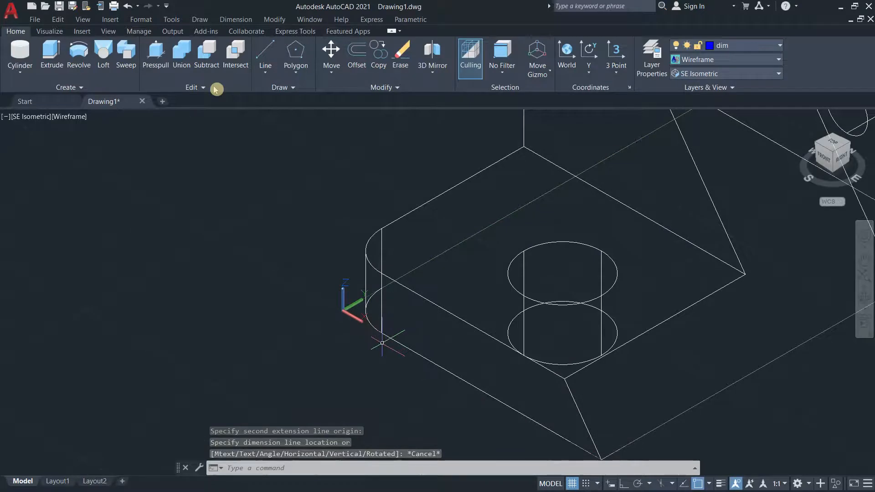
pyautogui.moveTo(675, 378); pyautogui.dragTo(614, 314, button='middle')
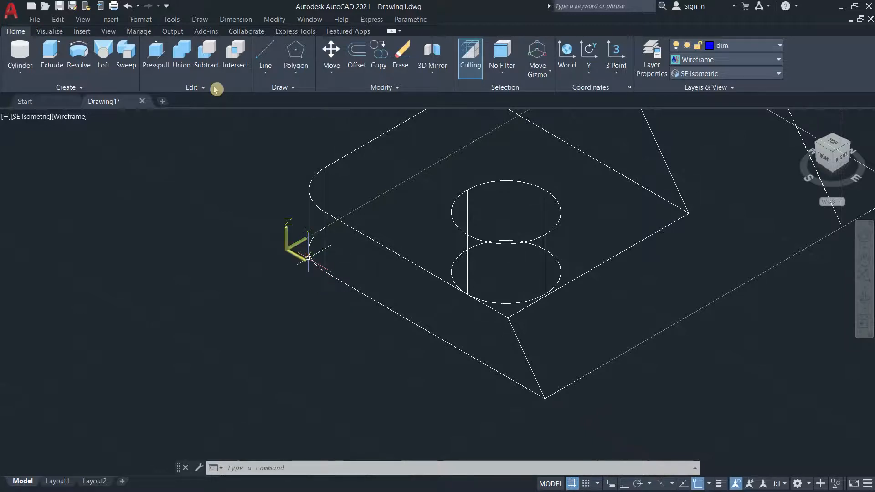
pyautogui.click(241, 19)
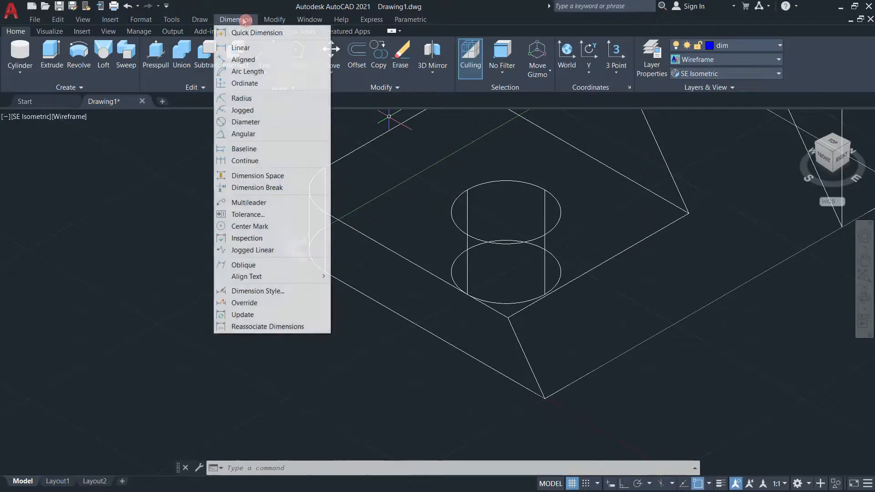
pyautogui.click(242, 47)
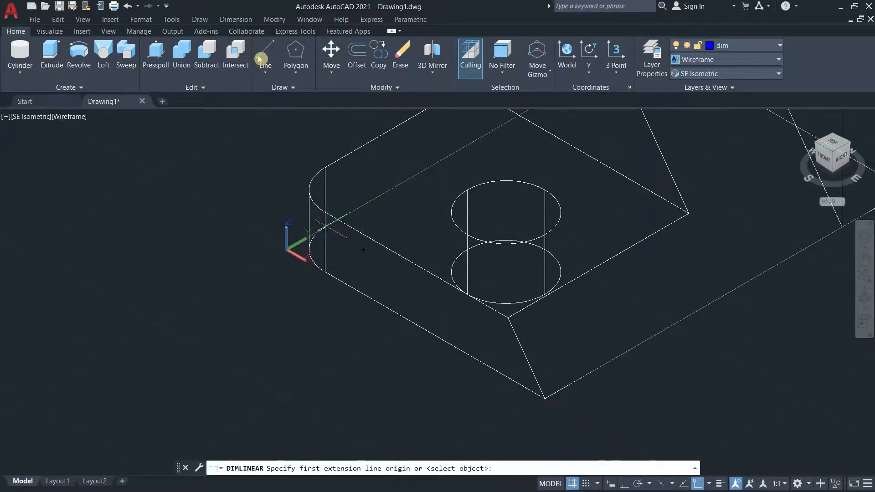
pyautogui.scroll(3, 325, 227)
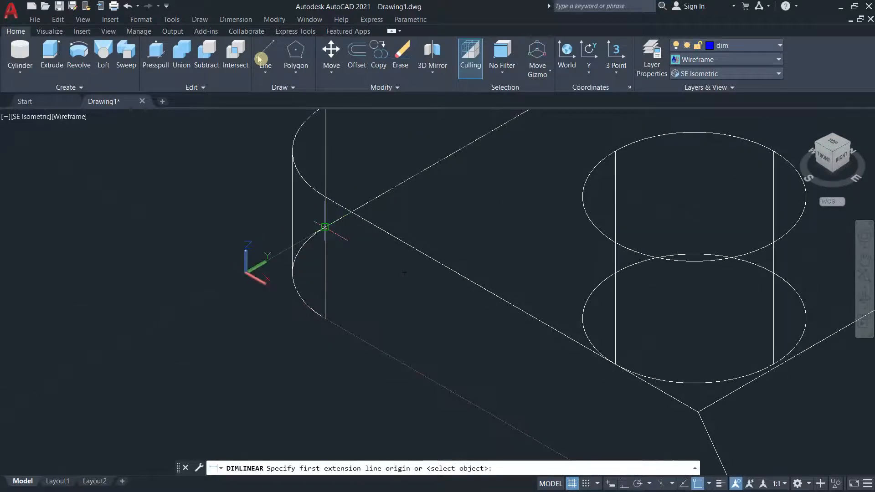
pyautogui.click(324, 228)
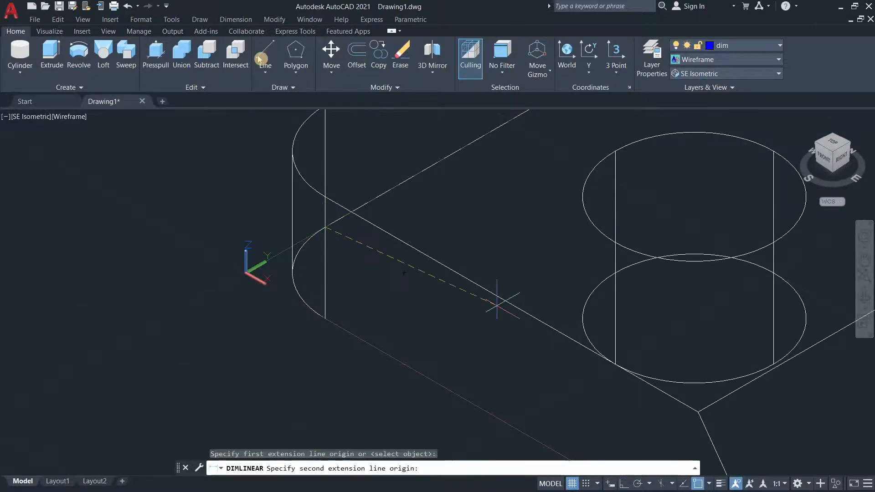
pyautogui.scroll(-3, 498, 296)
pyautogui.click(604, 411)
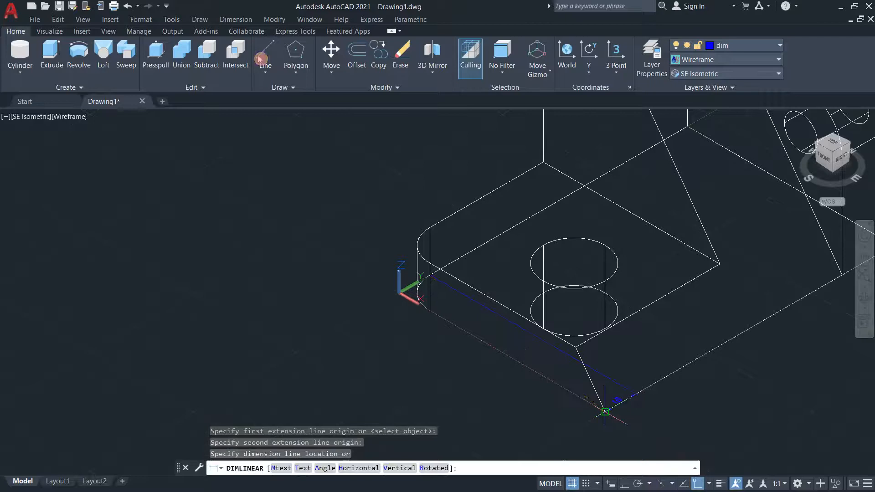
pyautogui.scroll(3, 543, 413)
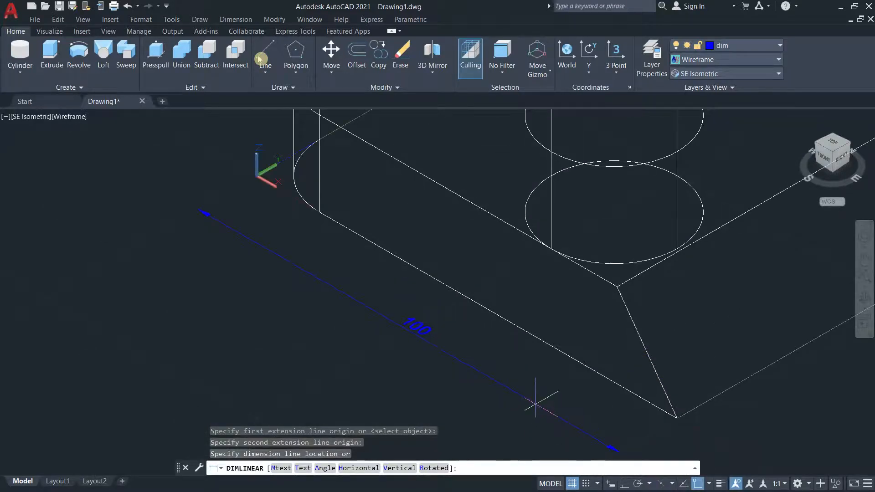
pyautogui.scroll(-2, 517, 402)
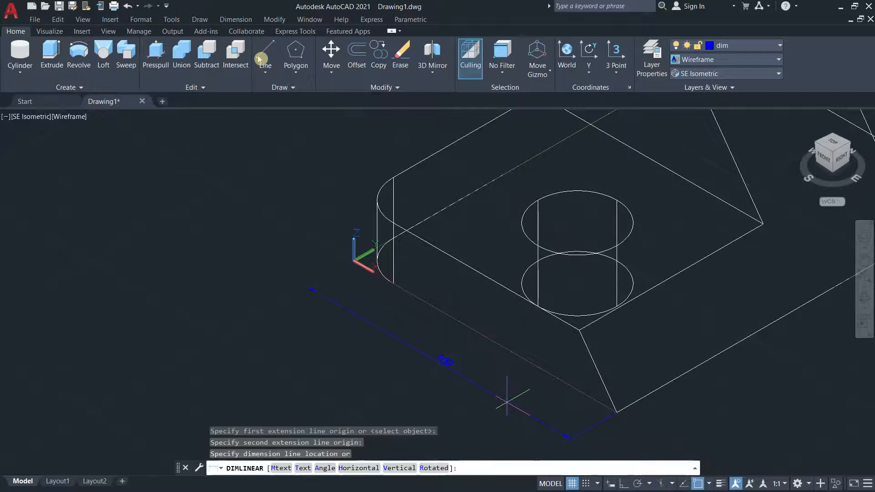
pyautogui.click(507, 402)
# Set the visual style to 2D Wireframe so the dimension is easier to read.
pyautogui.scroll(-2, 644, 262)
pyautogui.moveTo(680, 263)
pyautogui.mouseDown(button='middle')
pyautogui.moveTo(631, 297)
pyautogui.moveTo(529, 293)
pyautogui.mouseUp(button='middle')
pyautogui.scroll(3, 474, 287)
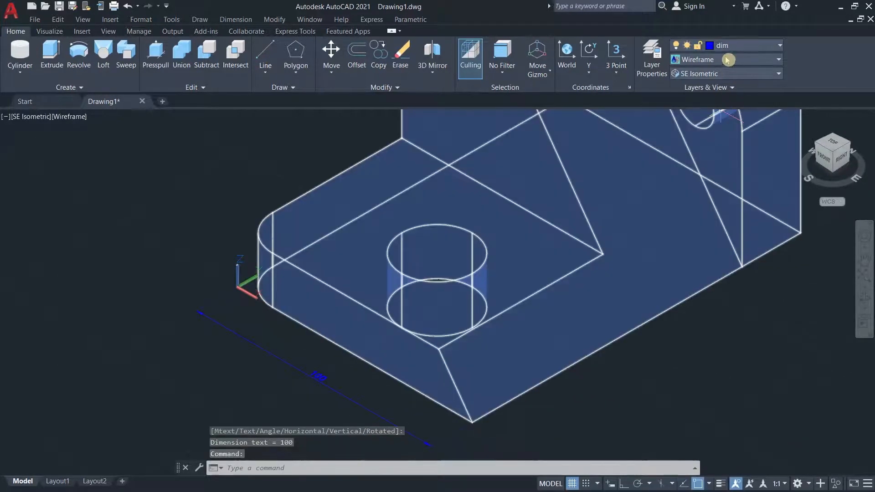
pyautogui.click(727, 60)
pyautogui.click(694, 82)
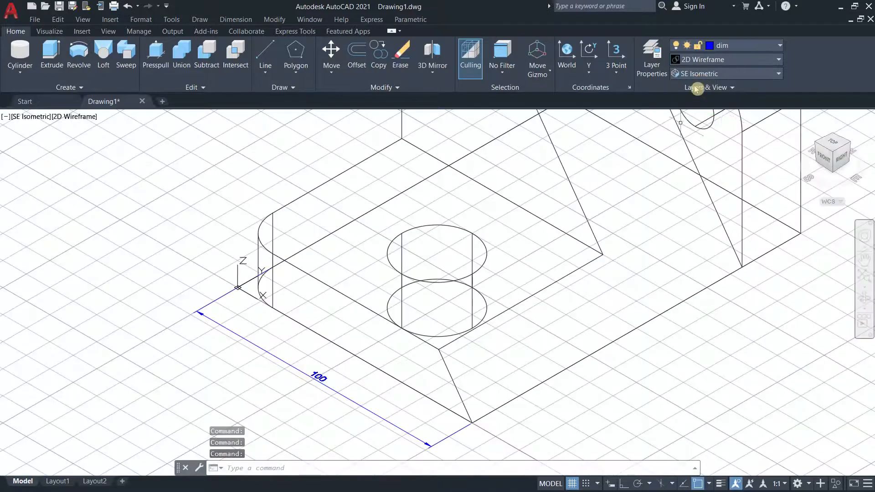
# Turn off the grid display and restore the drawing window to its smaller size beside the reference drawing.
pyautogui.click(575, 482)
pyautogui.scroll(-3, 508, 295)
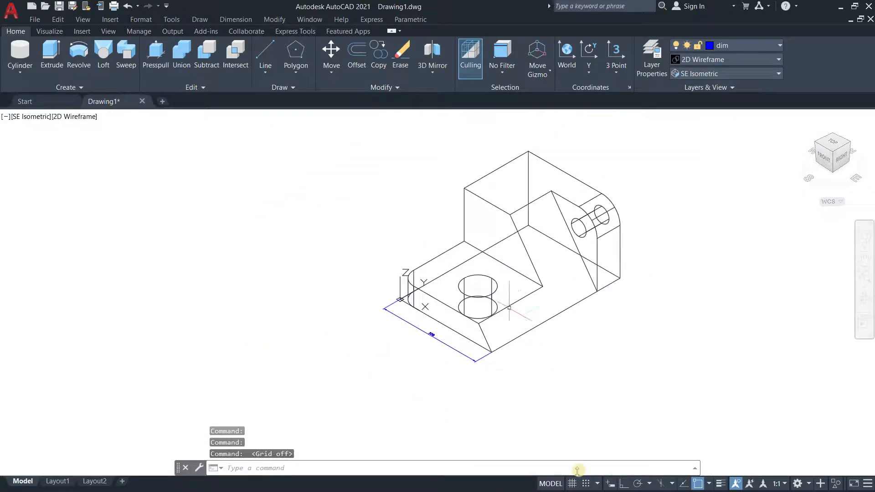
pyautogui.scroll(3, 518, 315)
pyautogui.moveTo(271, 239); pyautogui.dragTo(322, 256, button='middle')
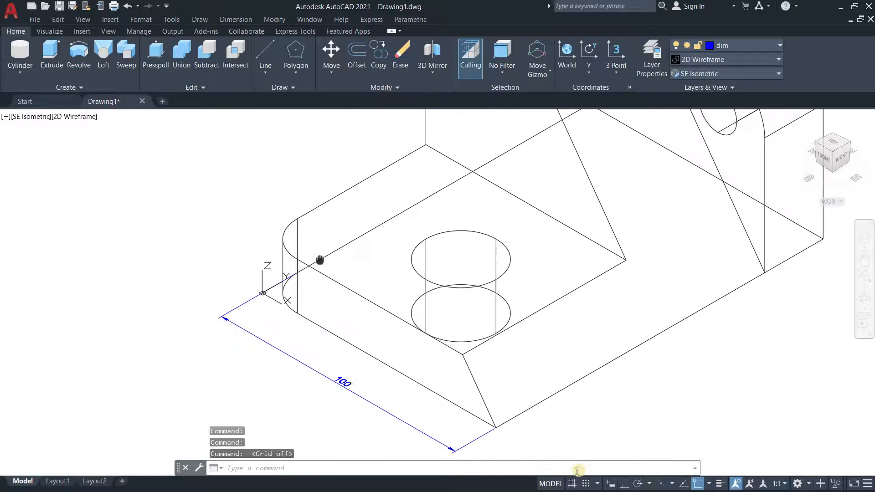
pyautogui.click(854, 8)
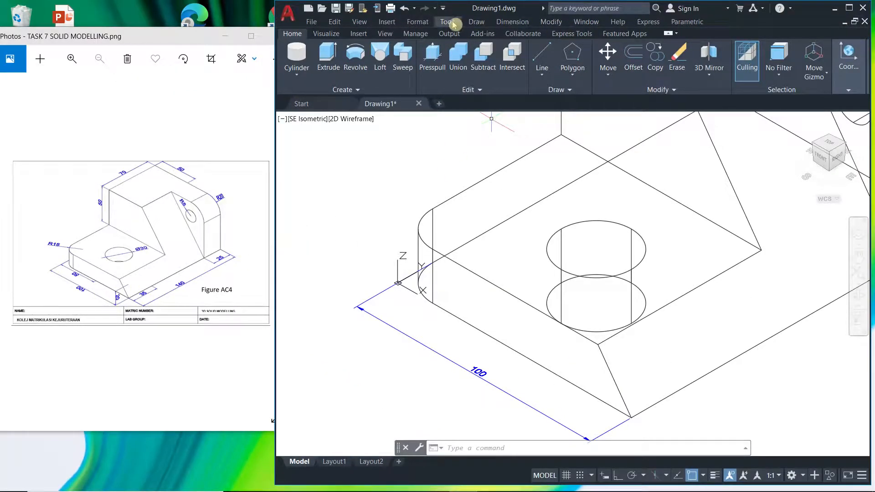
pyautogui.click(512, 21)
pyautogui.click(521, 50)
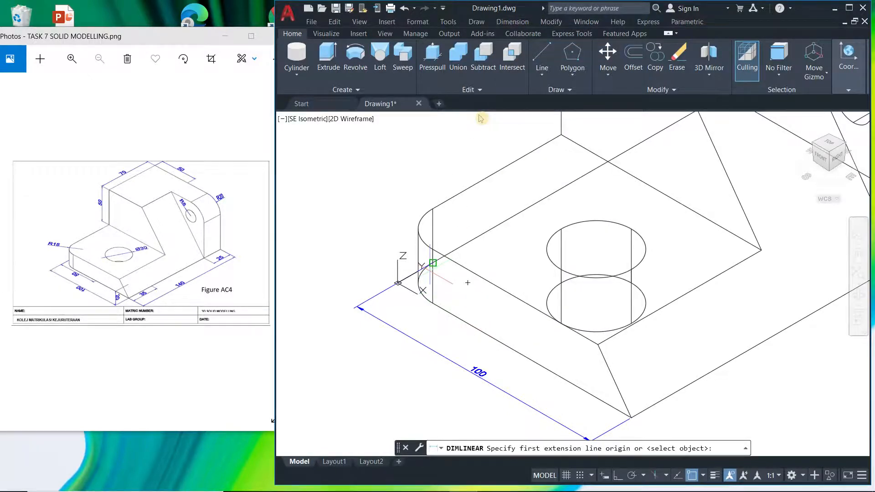
pyautogui.click(433, 263)
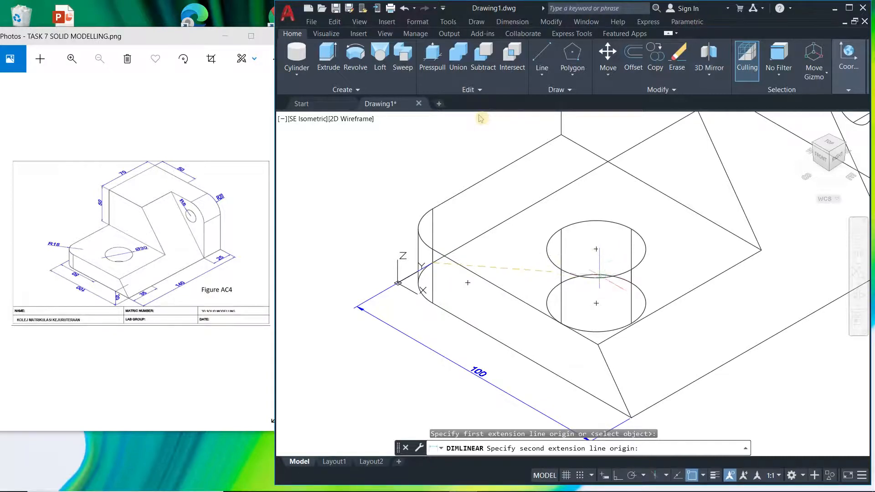
pyautogui.click(596, 303)
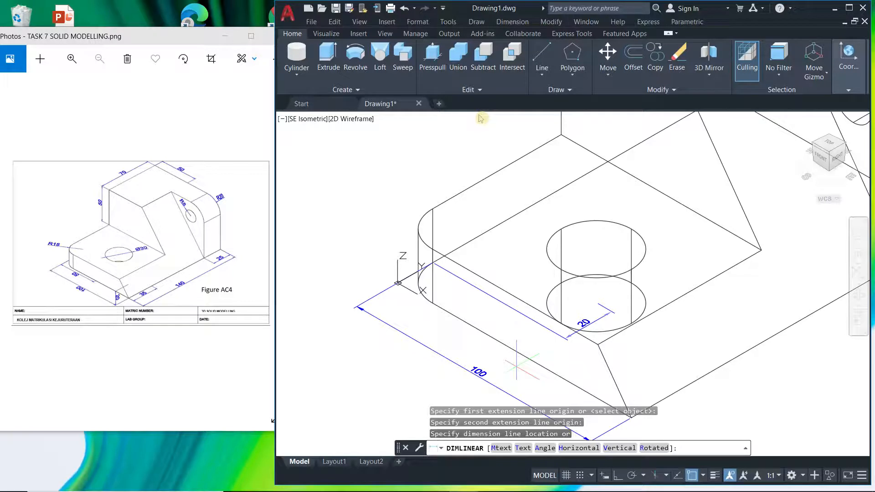
pyautogui.press('Escape')
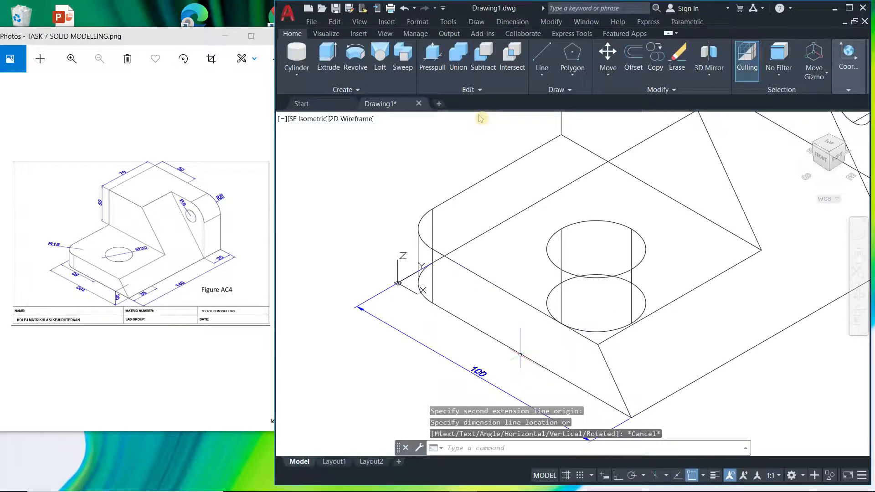
# Try a linear dimension from the base hole's bottom centre to the rounded corner, in line with the full-width dimension, and undo it.
pyautogui.click(514, 22)
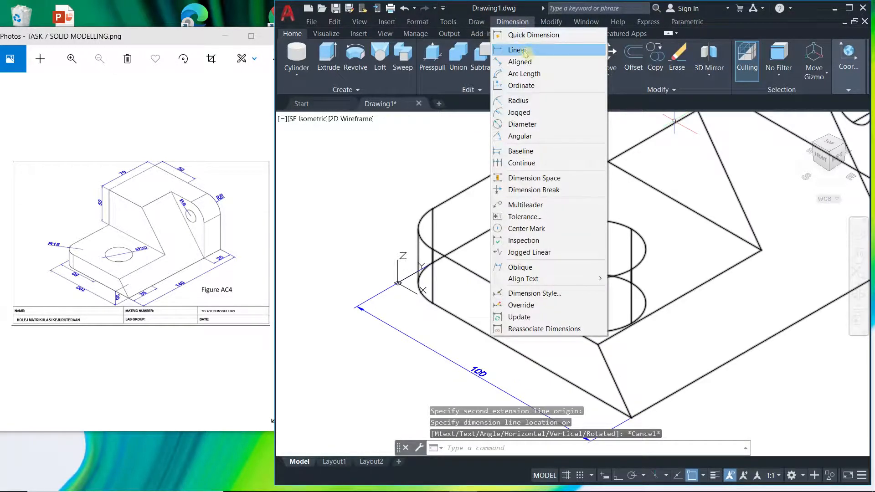
pyautogui.click(526, 51)
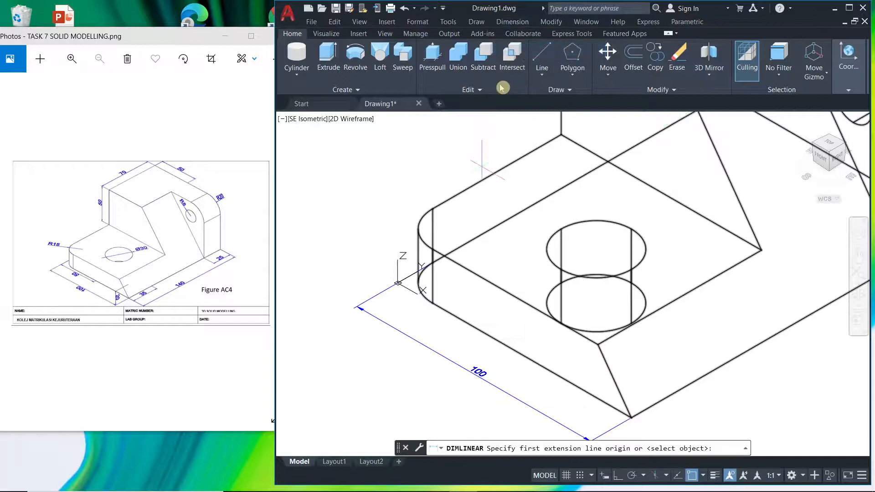
pyautogui.click(597, 303)
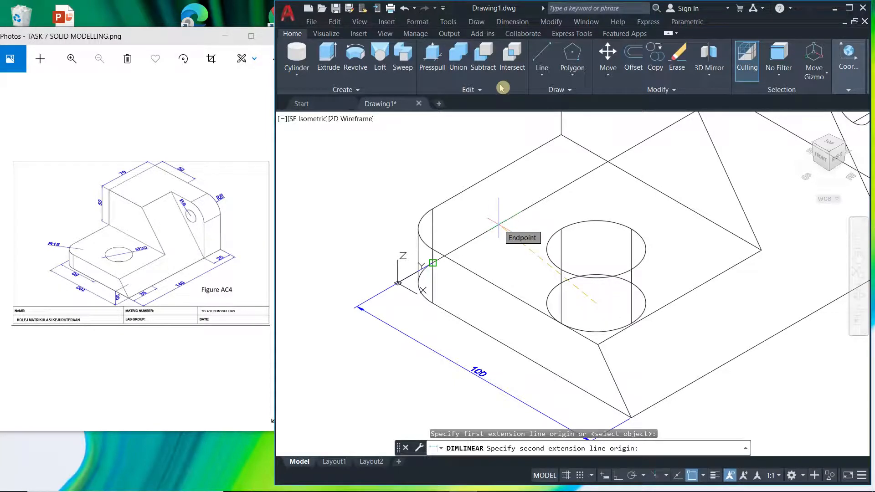
pyautogui.click(499, 224)
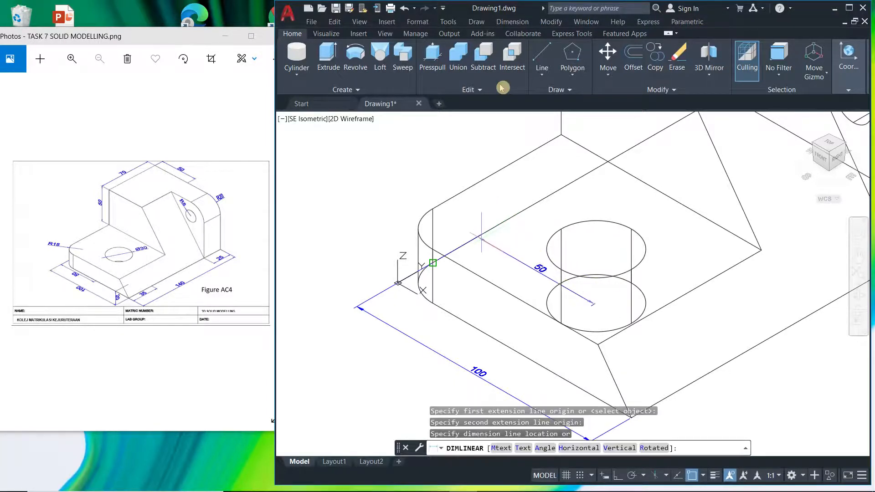
pyautogui.click(382, 299)
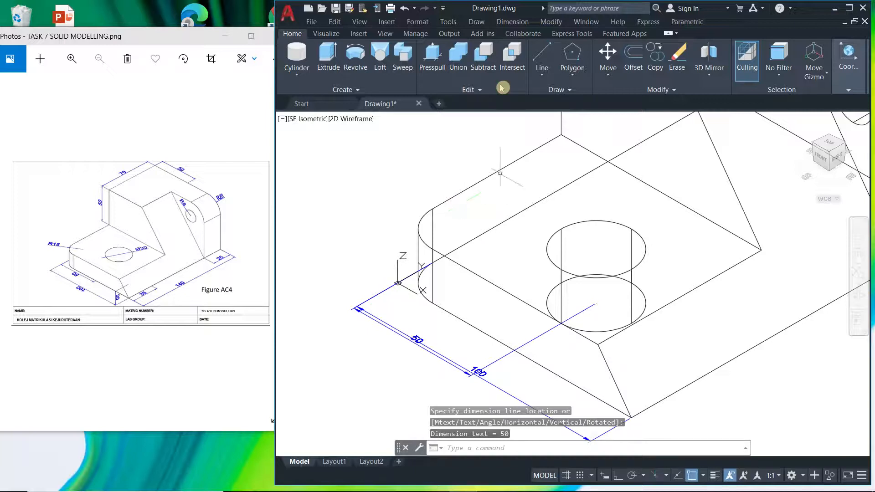
pyautogui.write('u')
pyautogui.press('Return')
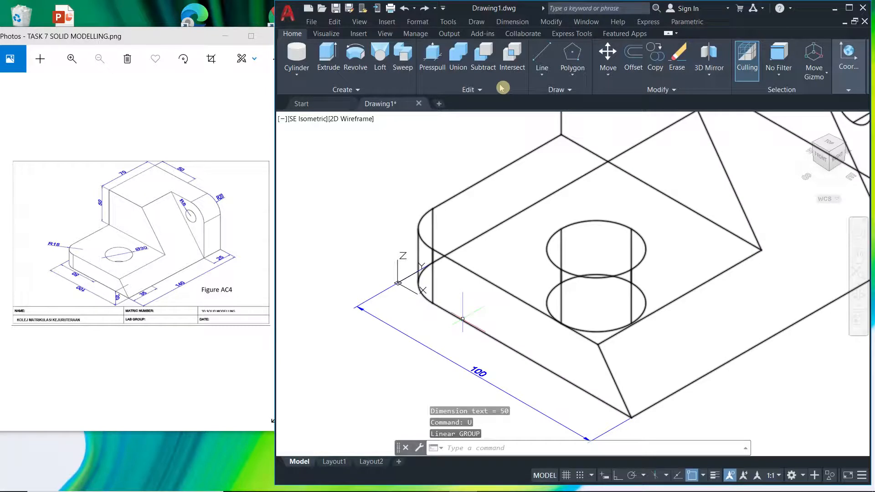
# Add a linear dimension from the base hole's bottom centre to the rounded corner's tangent point, placed between the base and the full-width dimension.
pyautogui.click(511, 22)
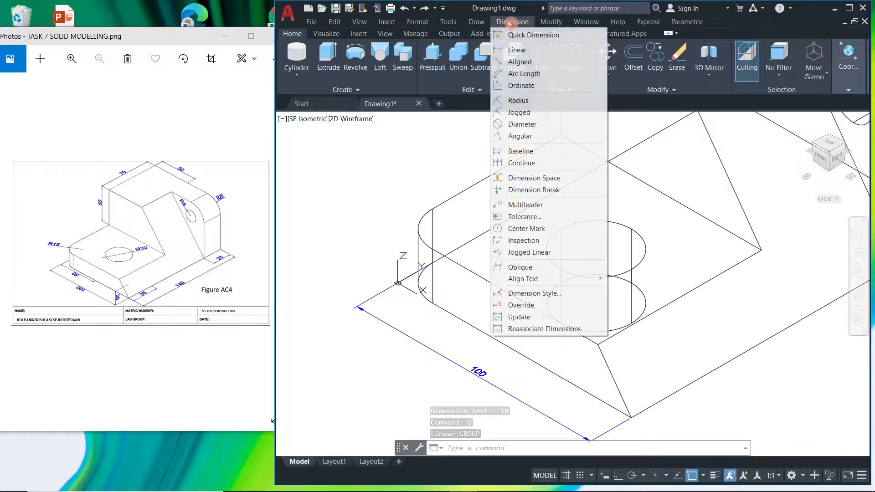
pyautogui.click(515, 49)
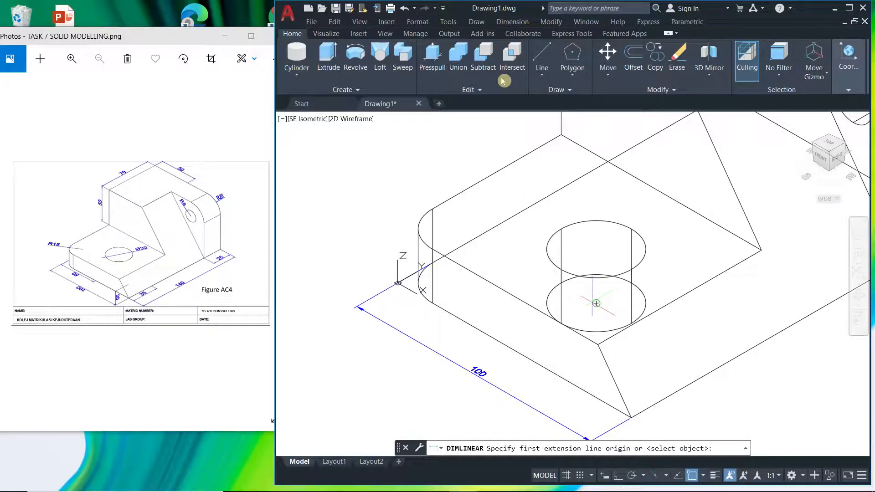
pyautogui.click(596, 303)
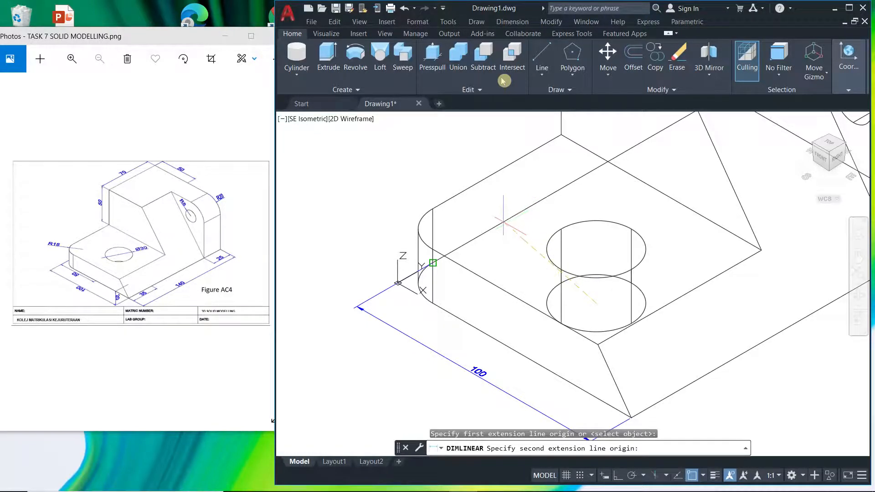
pyautogui.click(503, 222)
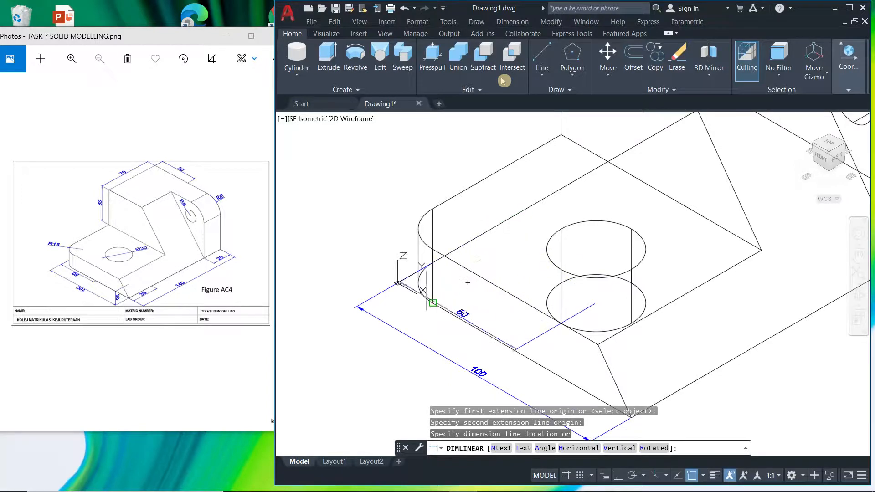
pyautogui.click(468, 283)
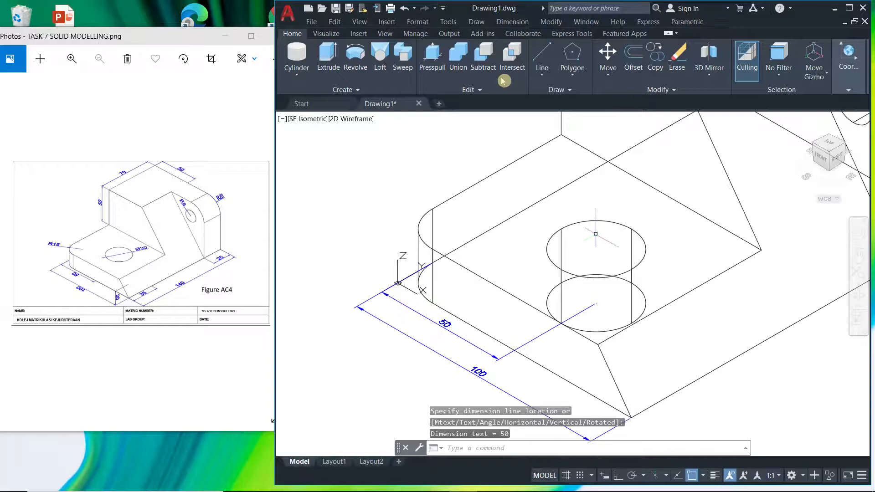
# Add a linear dimension for the upright wall's thickness along its bottom edge, placed just outside the base.
pyautogui.scroll(-3, 595, 243)
pyautogui.moveTo(733, 373); pyautogui.dragTo(607, 378, button='middle')
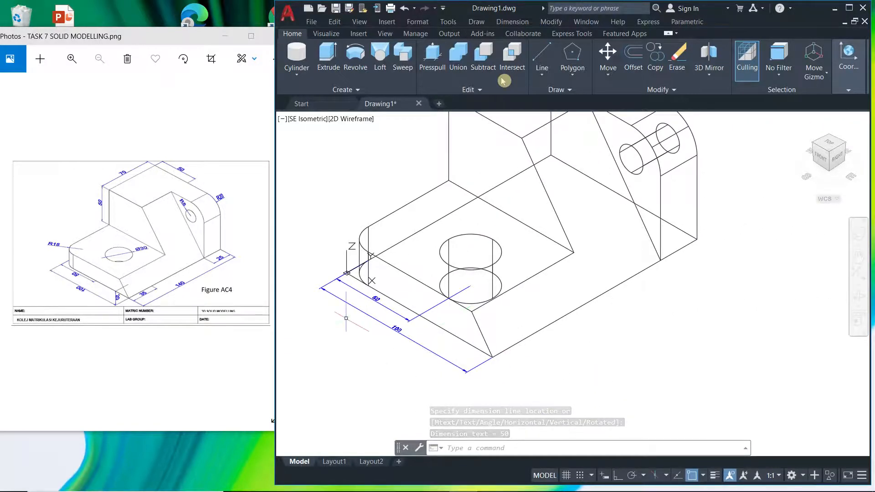
pyautogui.click(520, 23)
pyautogui.click(518, 49)
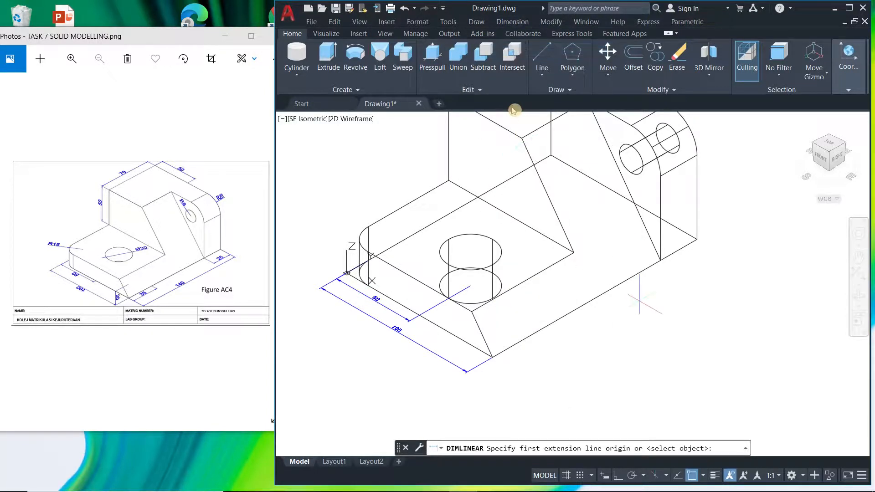
pyautogui.click(660, 261)
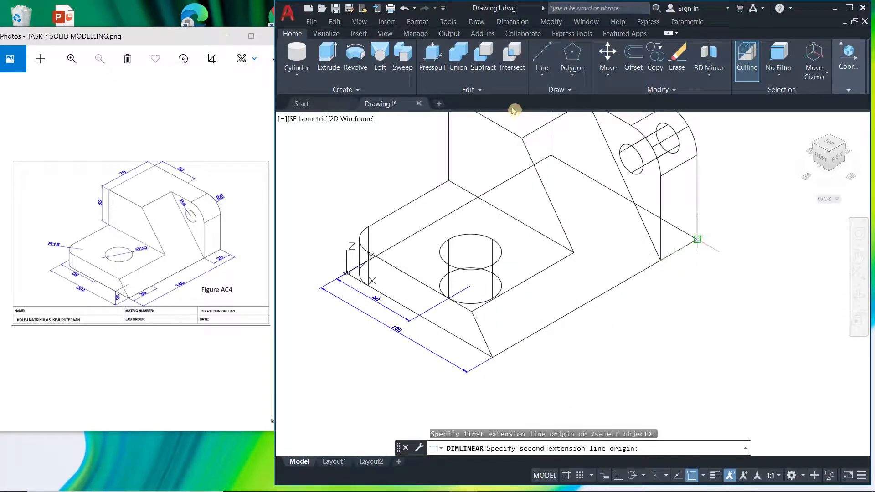
pyautogui.click(697, 239)
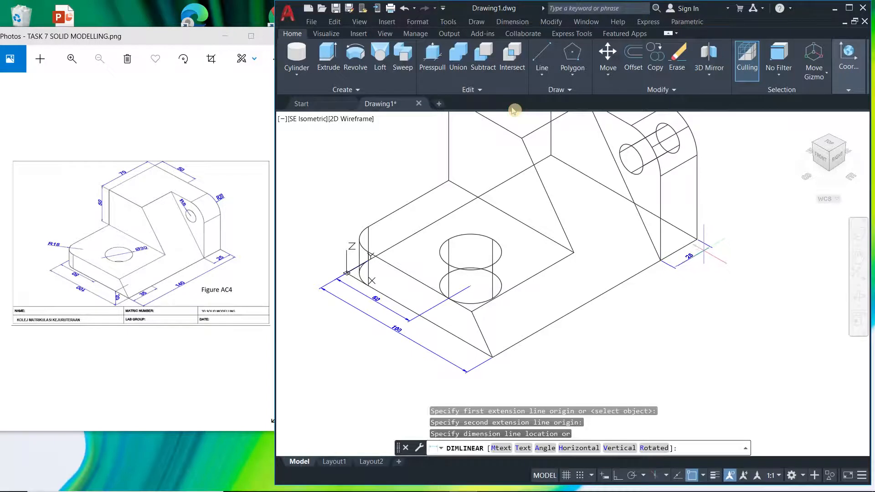
pyautogui.click(704, 250)
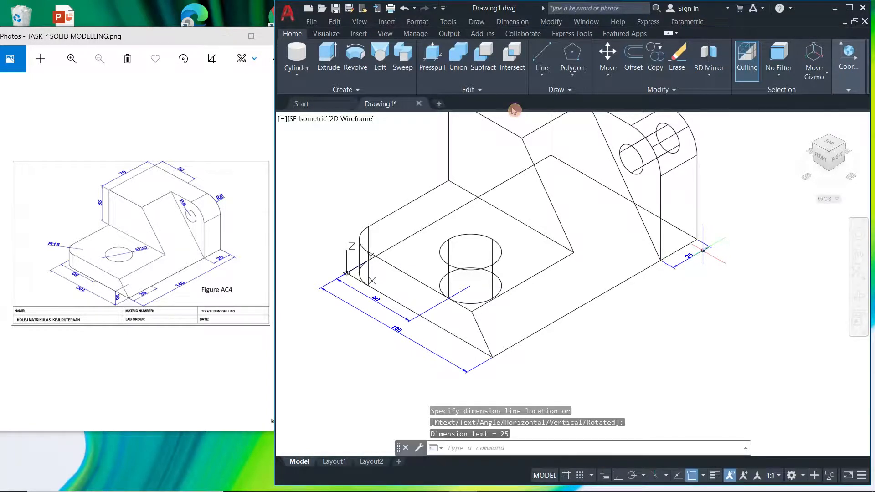
# Add a linear dimension along the base's length from the front bottom corner to the hole's bottom centre, placed outside the base.
pyautogui.press('Return')
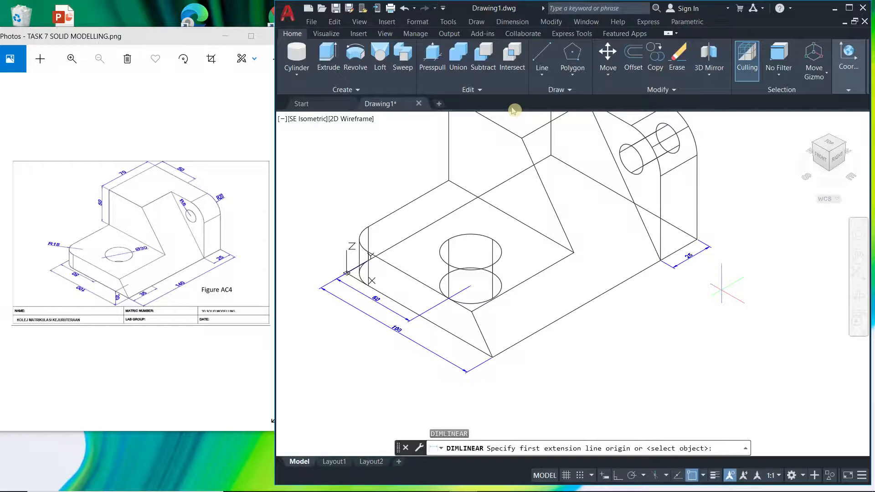
pyautogui.click(492, 357)
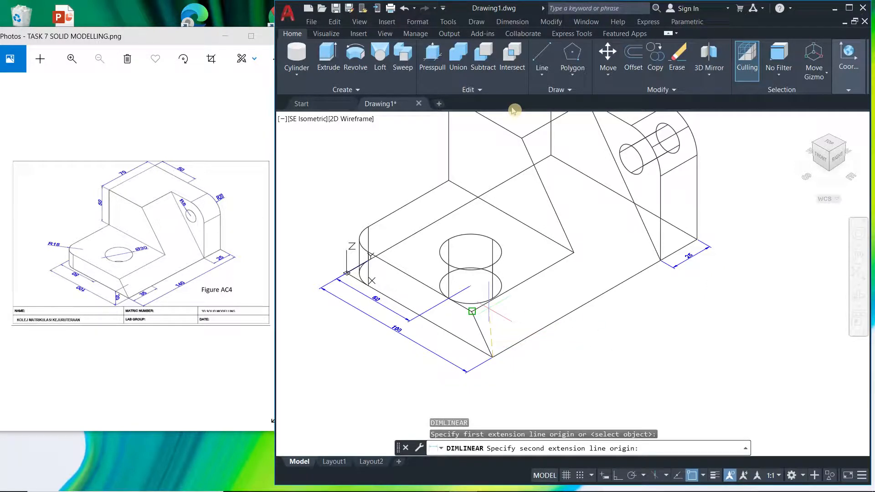
pyautogui.click(470, 285)
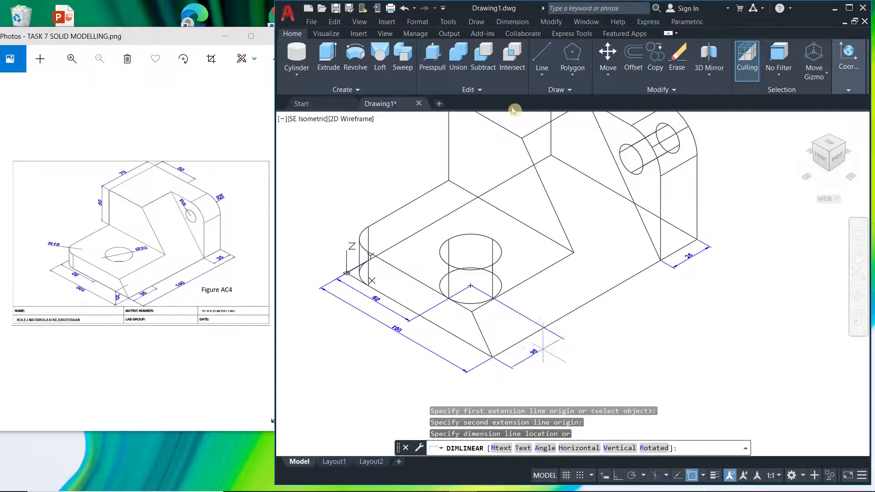
pyautogui.click(538, 349)
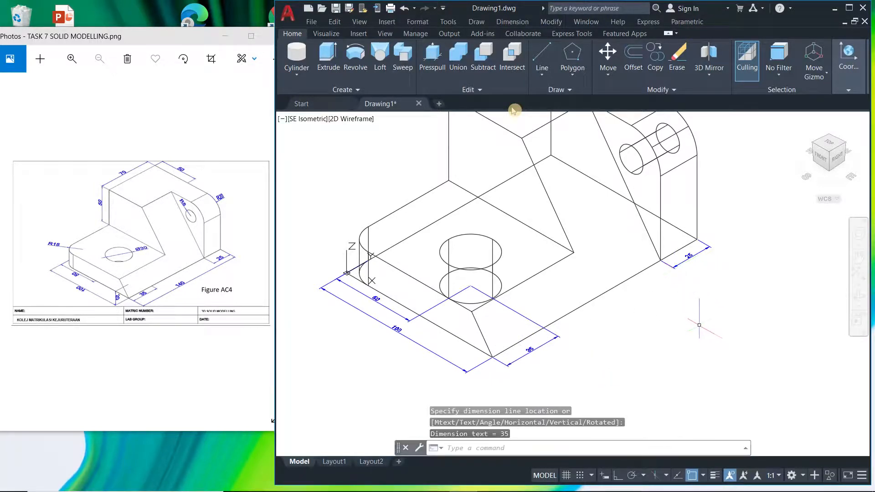
# Add a linear dimension for the base's full length between its front and rear bottom corners, placed beyond the two shorter dimensions.
pyautogui.press('Return')
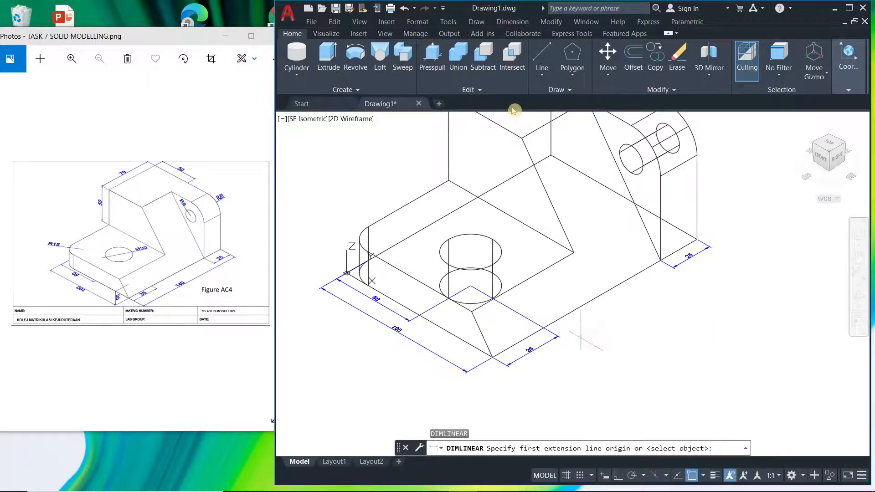
pyautogui.click(493, 357)
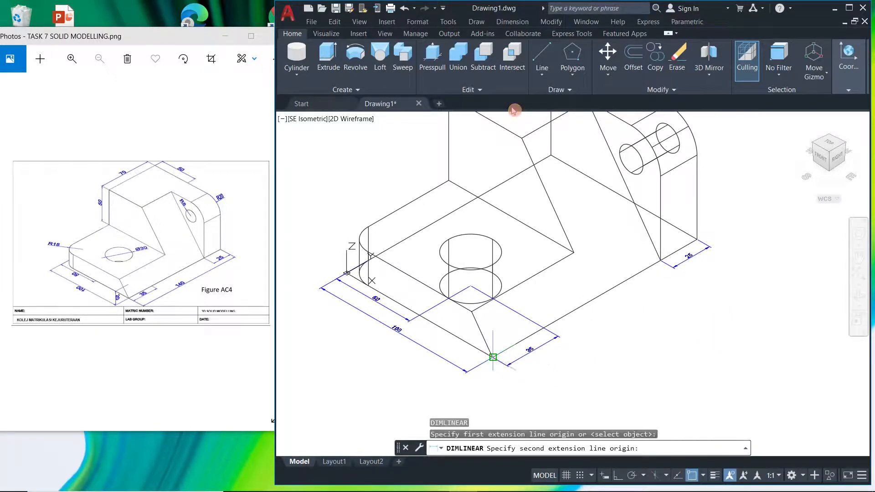
pyautogui.click(697, 239)
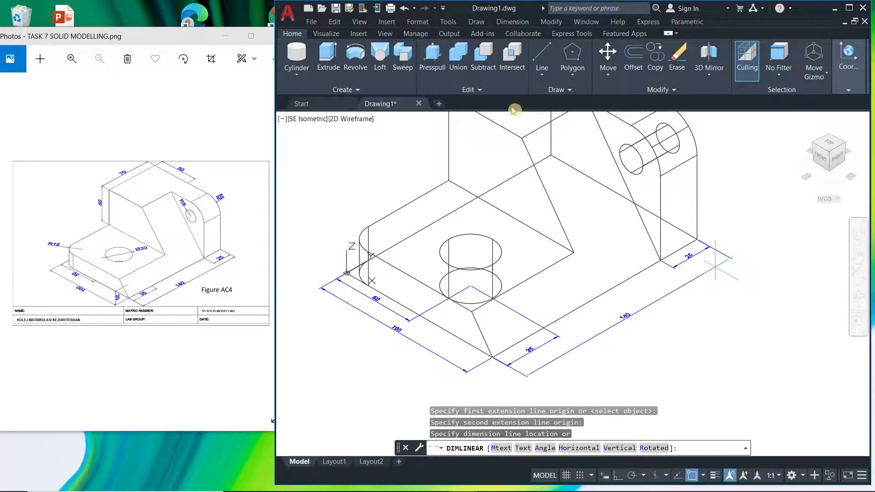
pyautogui.click(716, 268)
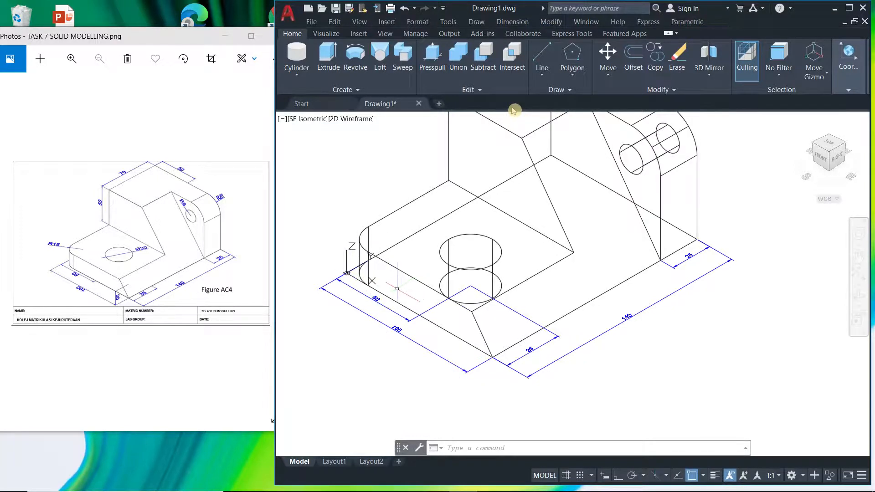
# Move the UCS origin to the rounded corner's tangent point on the base's top face, keeping the axis directions.
pyautogui.click(521, 445)
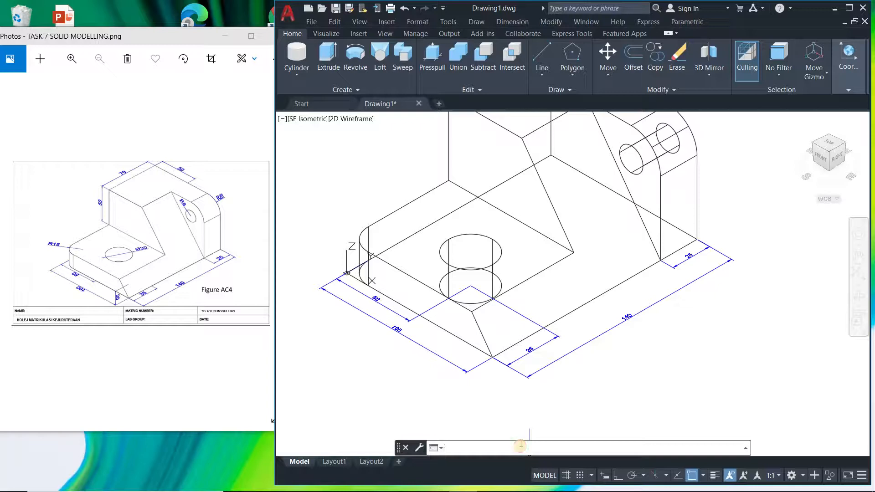
pyautogui.write('ucs')
pyautogui.press('Return')
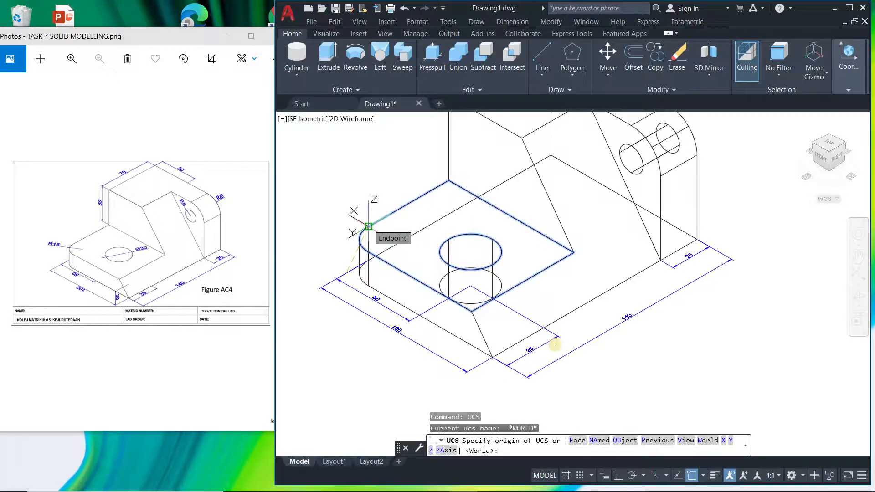
pyautogui.click(369, 226)
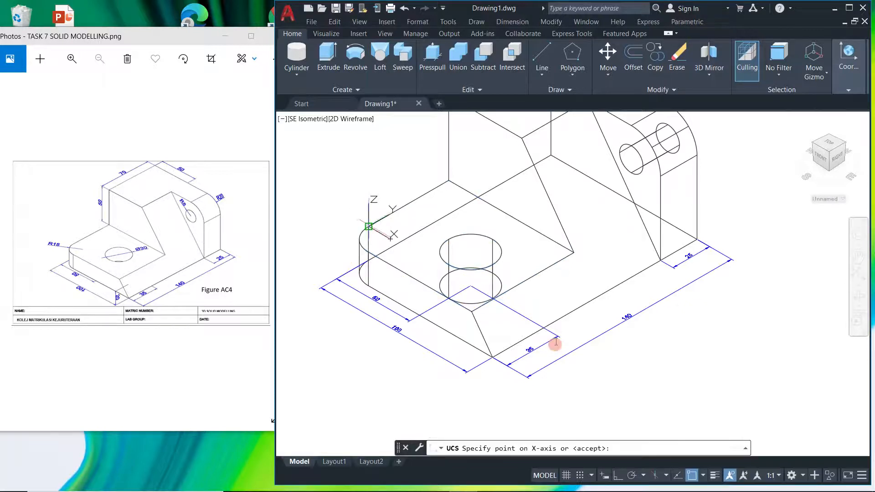
pyautogui.press('Return')
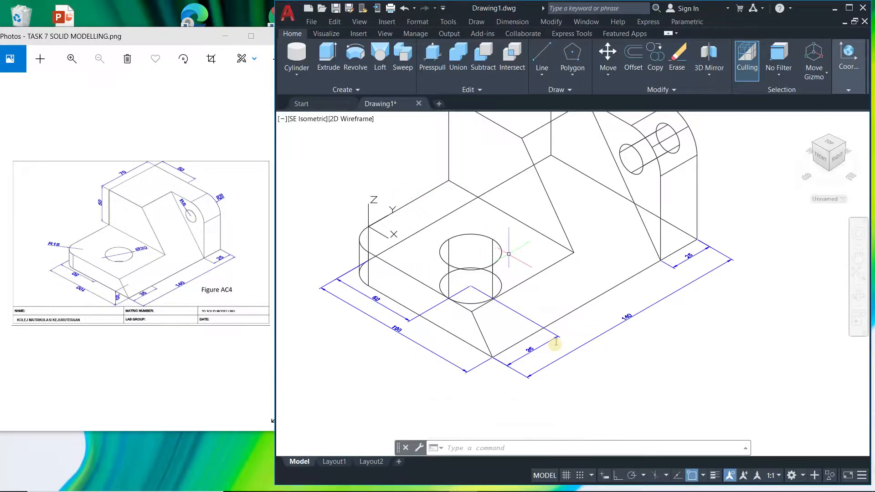
# Add a radius dimension to the rounded corner's arc on the base's top face, with its text placed outside the base.
pyautogui.click(512, 22)
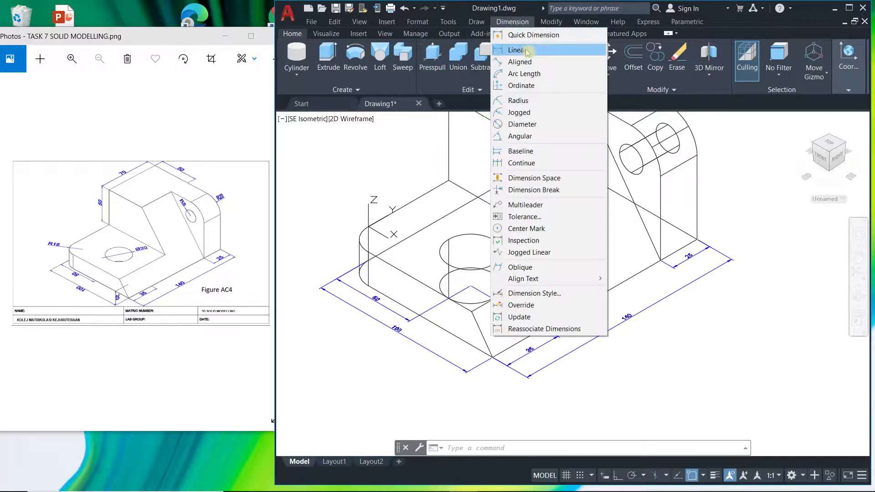
pyautogui.click(524, 100)
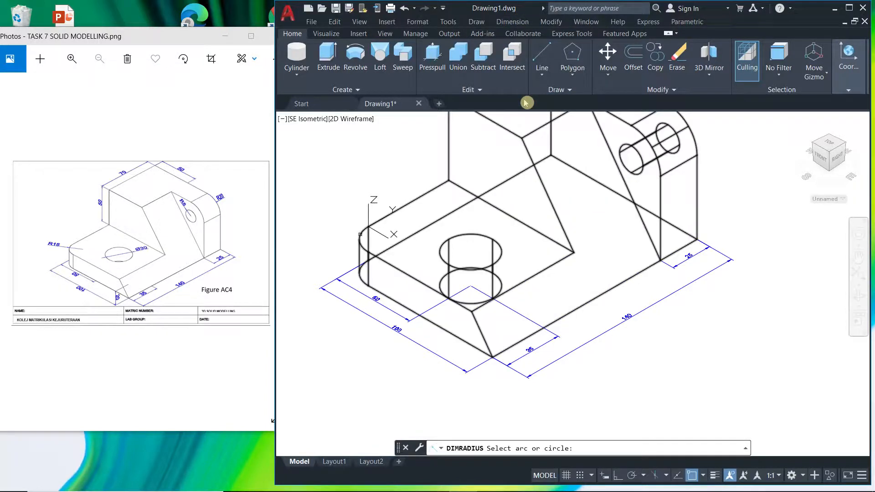
pyautogui.click(360, 235)
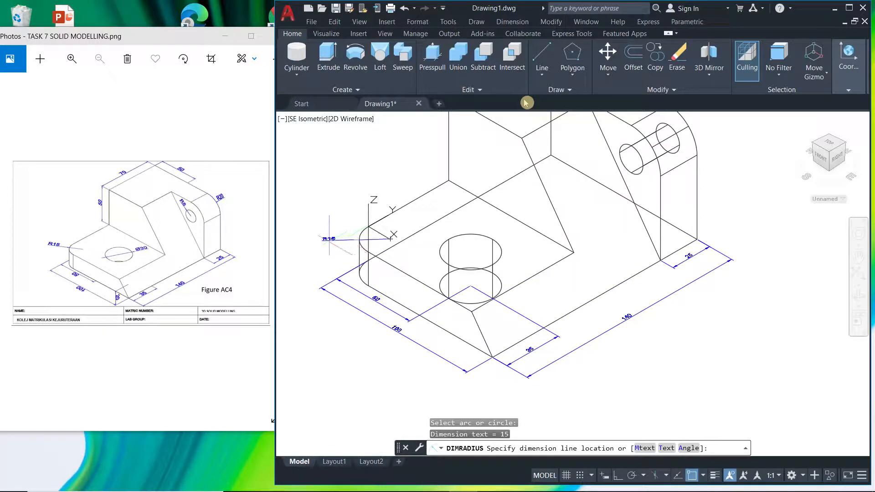
pyautogui.scroll(5, 325, 237)
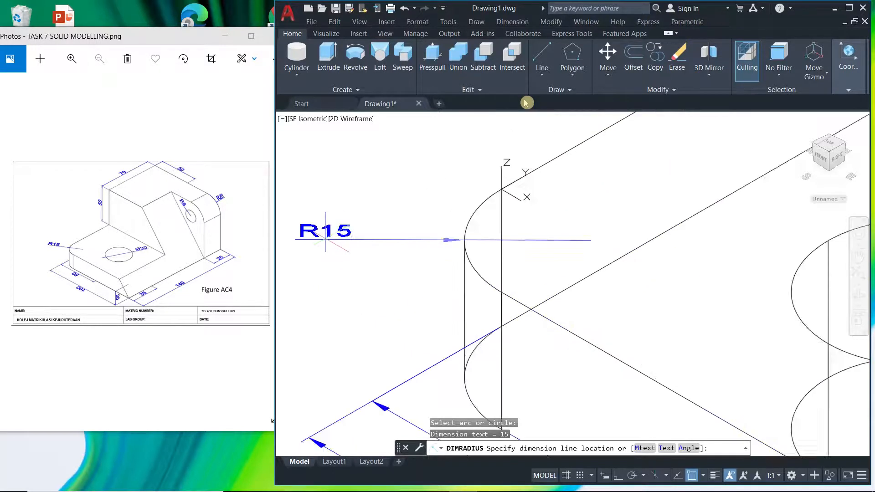
pyautogui.scroll(-2, 373, 242)
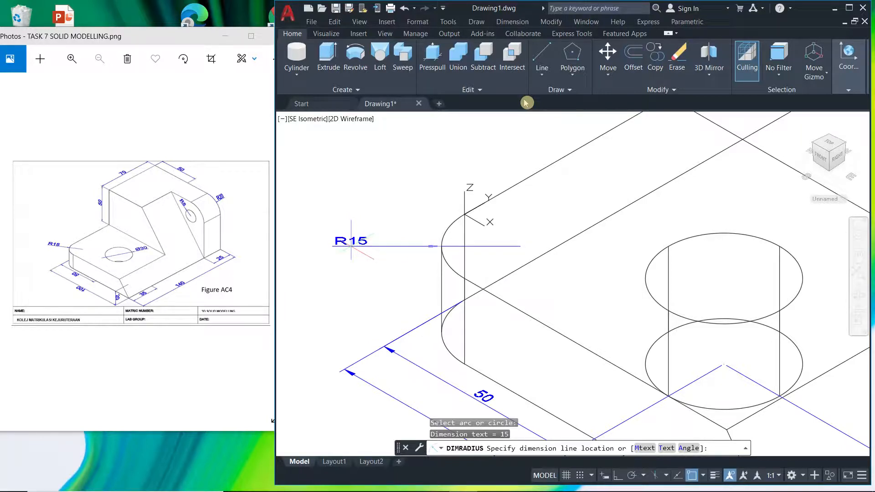
pyautogui.click(350, 247)
pyautogui.scroll(-4, 518, 230)
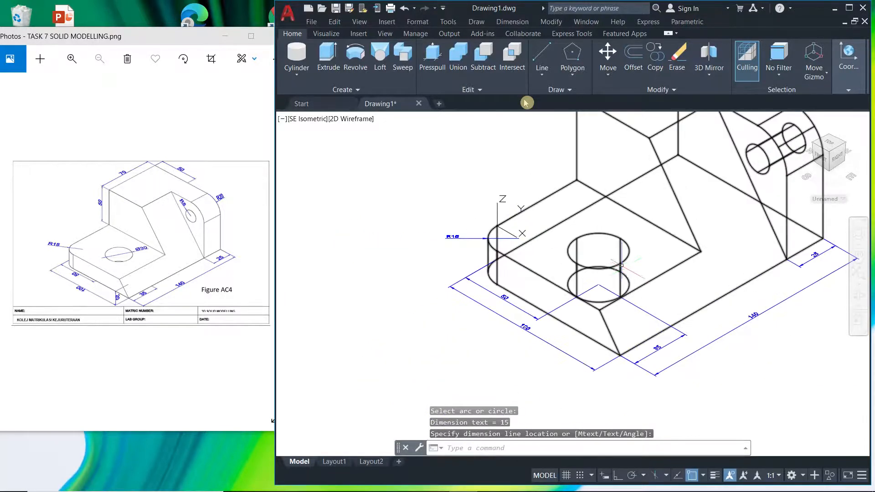
pyautogui.moveTo(516, 199); pyautogui.dragTo(409, 192, button='middle')
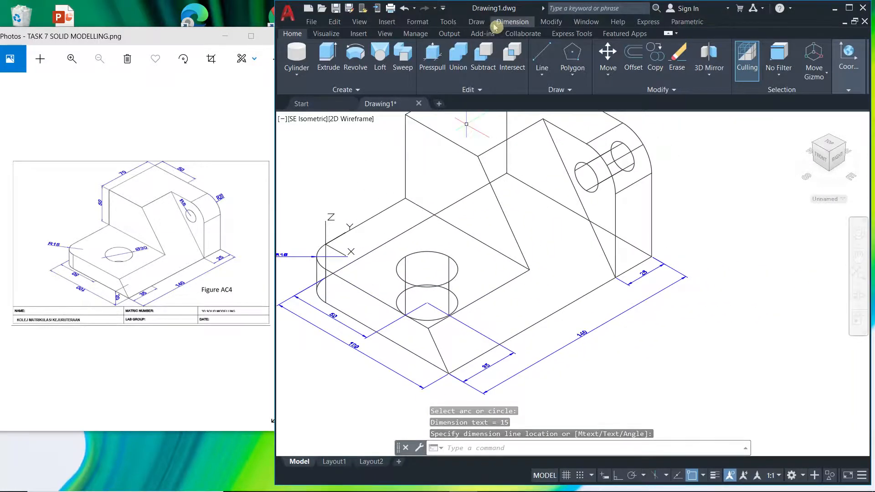
# Add a diameter dimension to the large hole's top circle, with its text placed beside the hole on the base's top face.
pyautogui.click(512, 21)
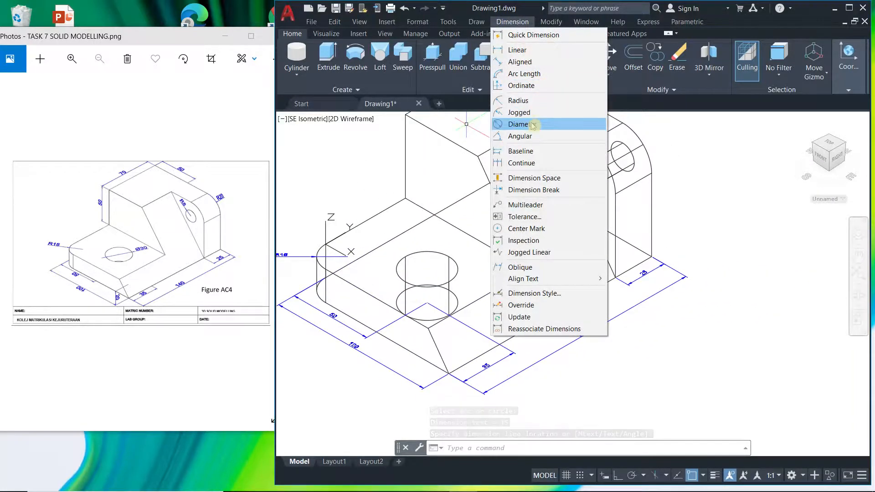
pyautogui.click(532, 124)
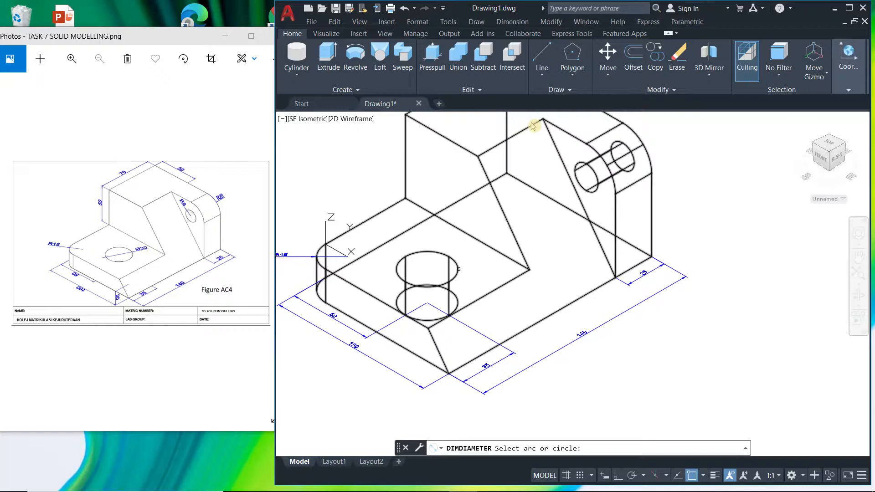
pyautogui.click(459, 269)
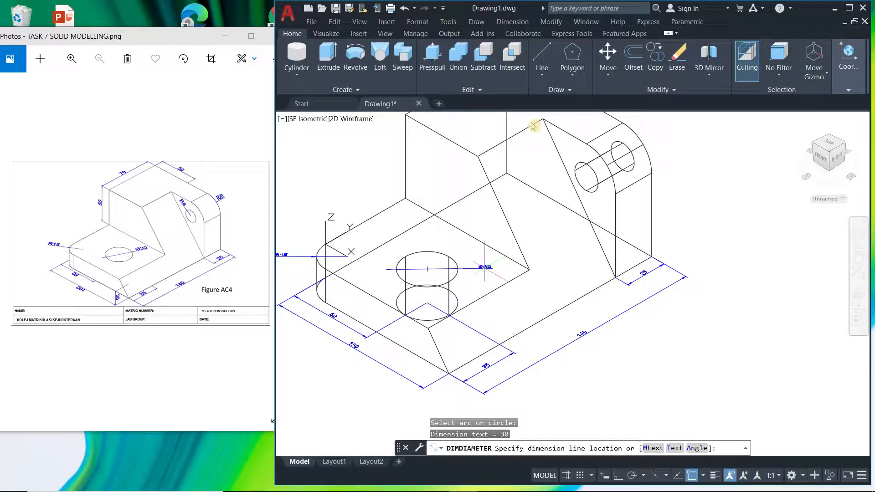
pyautogui.scroll(3, 487, 267)
pyautogui.moveTo(458, 268); pyautogui.dragTo(634, 264, button='middle')
pyautogui.scroll(2, 570, 273)
pyautogui.scroll(-2, 638, 263)
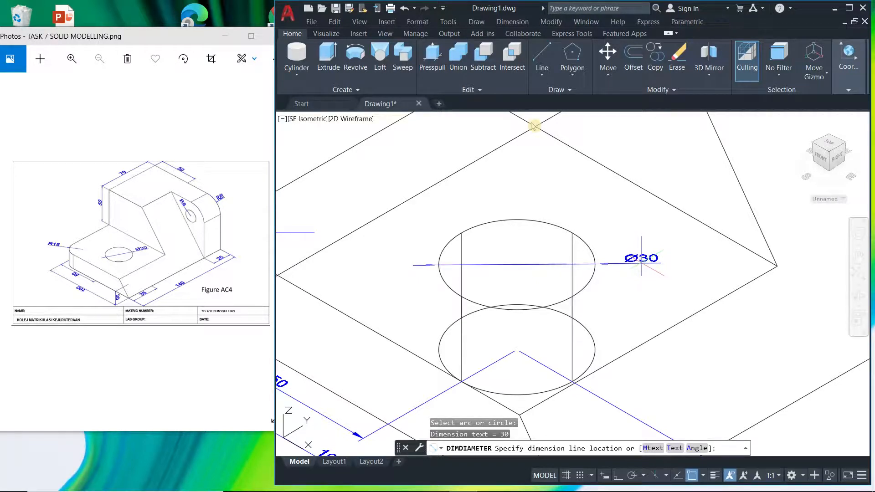
pyautogui.click(642, 258)
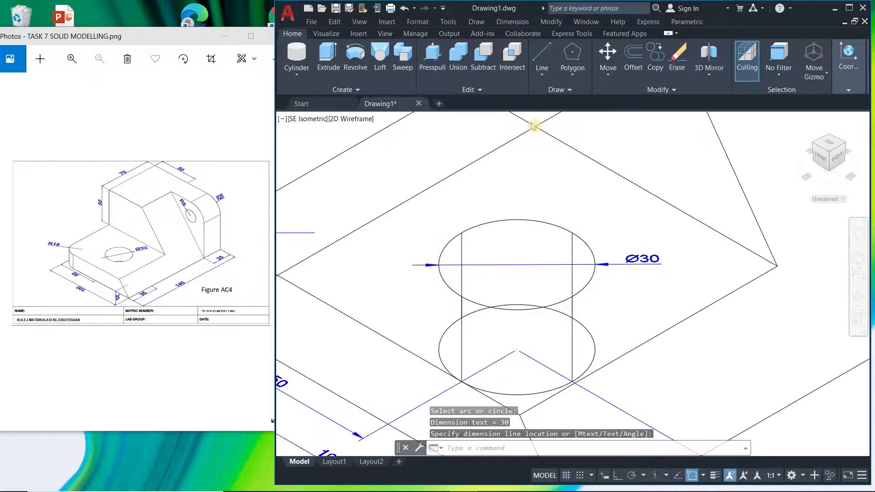
pyautogui.scroll(-5, 659, 310)
pyautogui.scroll(5, 519, 250)
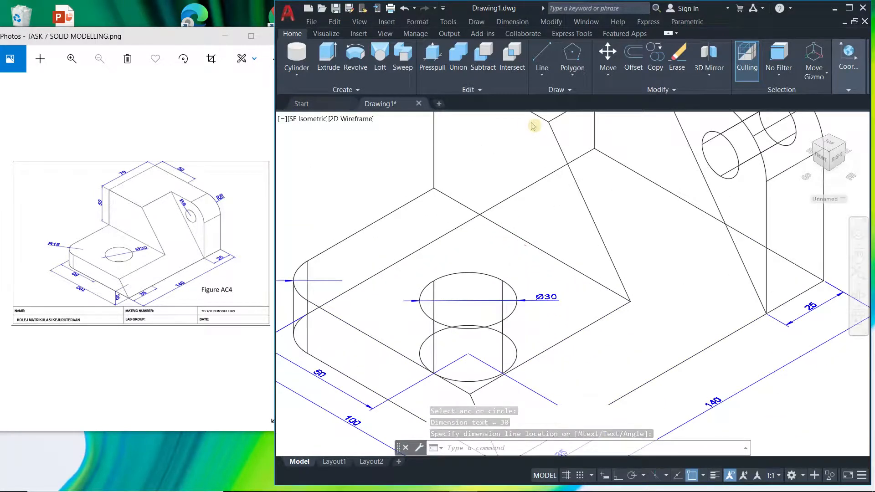
pyautogui.scroll(-2, 515, 248)
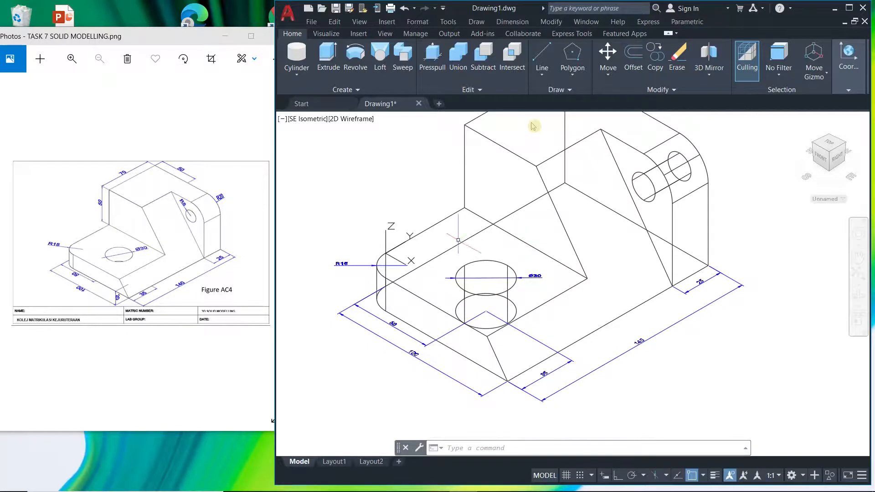
# Move the UCS origin to the corner where the upright block's outer vertical edge meets the base's top face, keeping the axis directions.
pyautogui.click(477, 447)
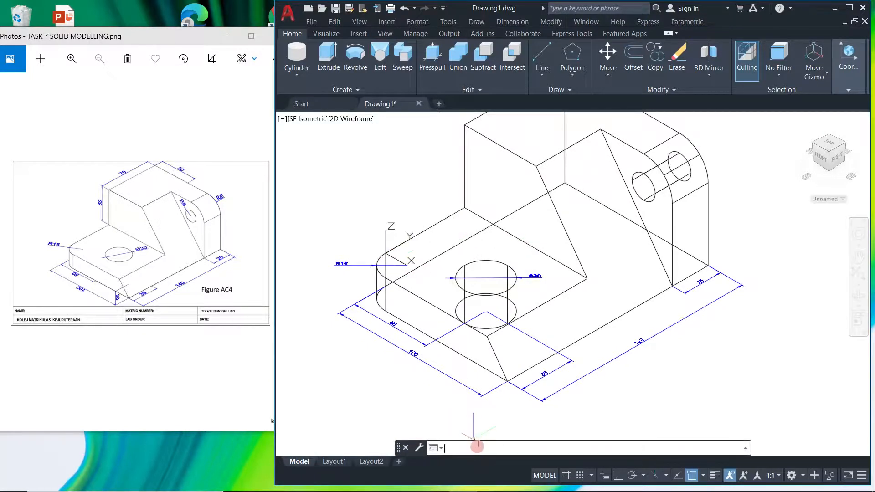
pyautogui.write('ucs')
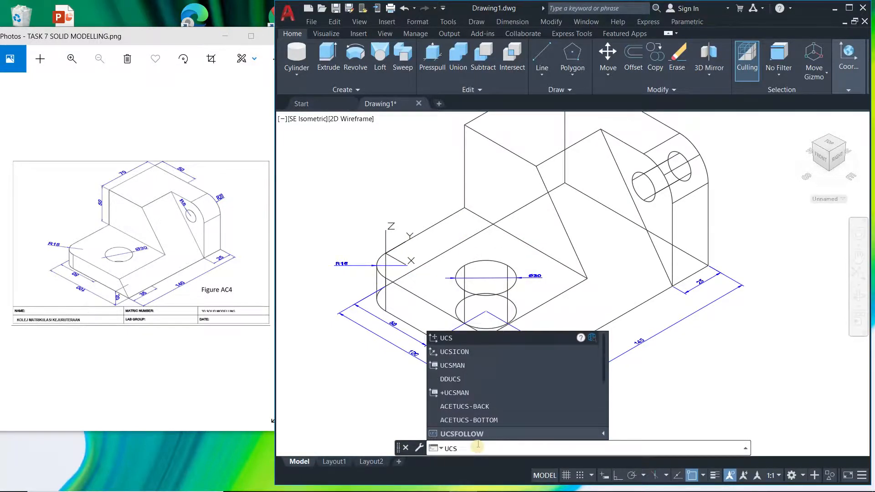
pyautogui.press('Return')
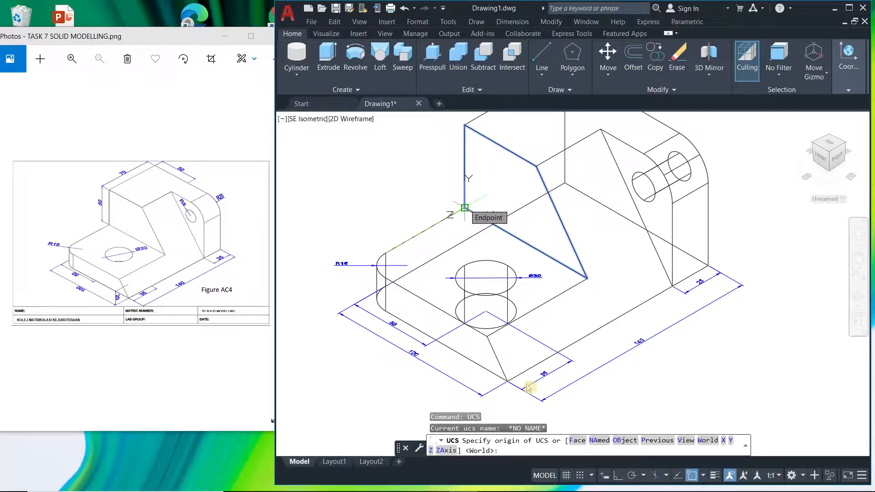
pyautogui.click(464, 208)
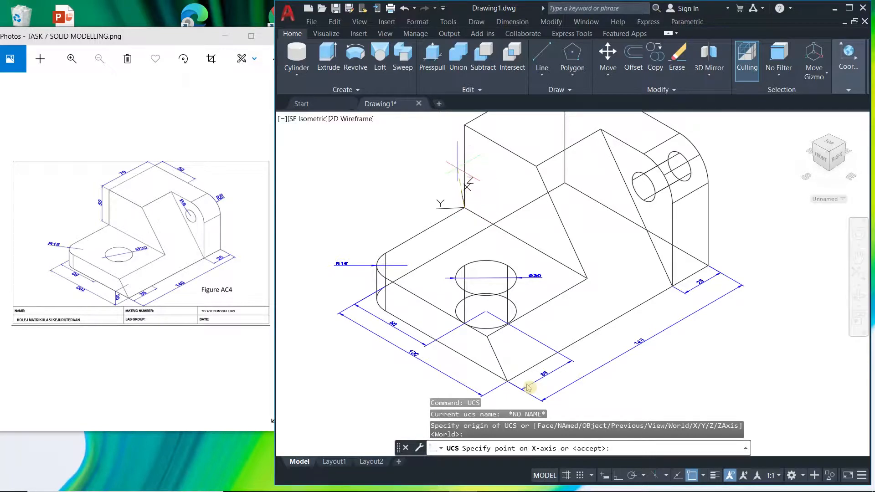
pyautogui.press('Return')
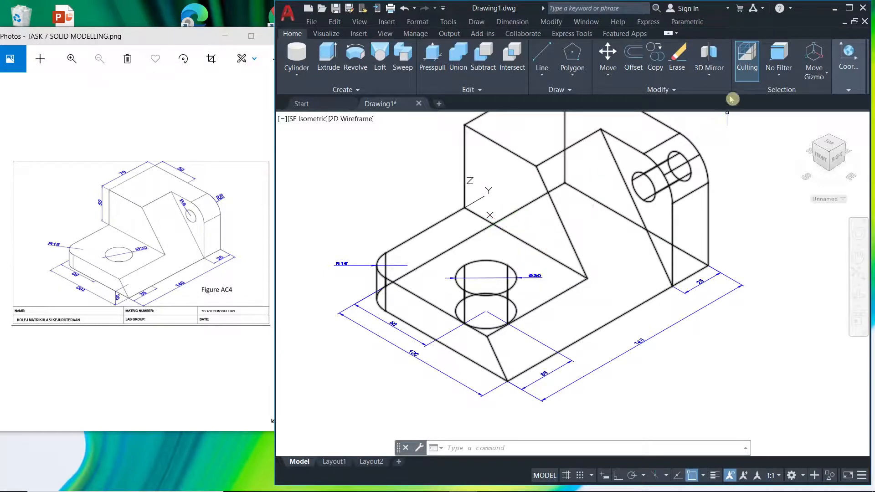
# Maximize the drawing window and rotate the UCS 90 degrees about its X axis.
pyautogui.click(851, 8)
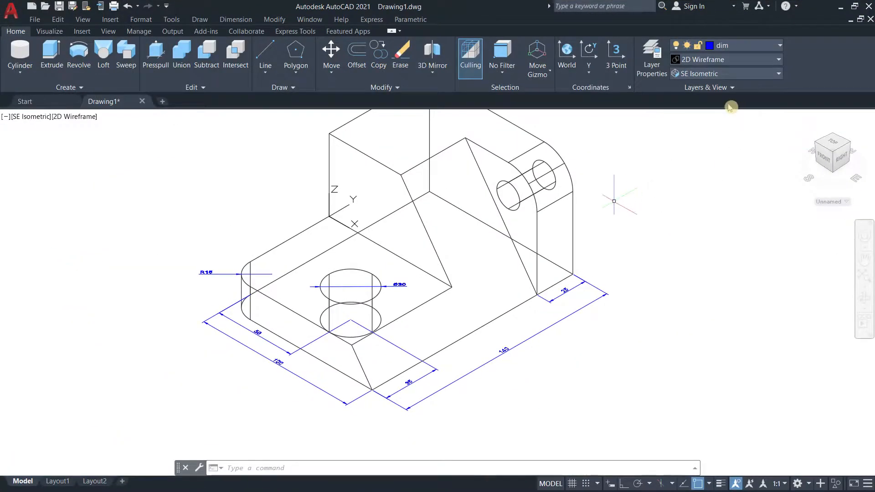
pyautogui.click(590, 71)
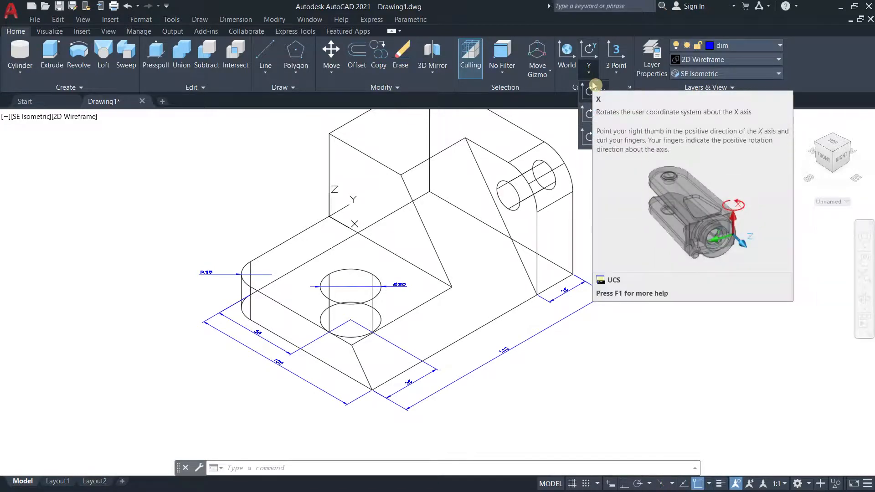
pyautogui.click(592, 87)
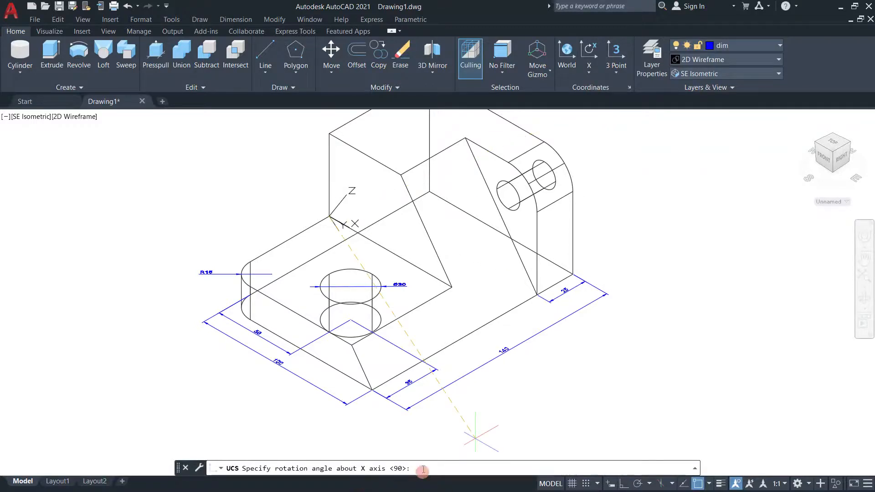
pyautogui.write('90')
pyautogui.press('Return')
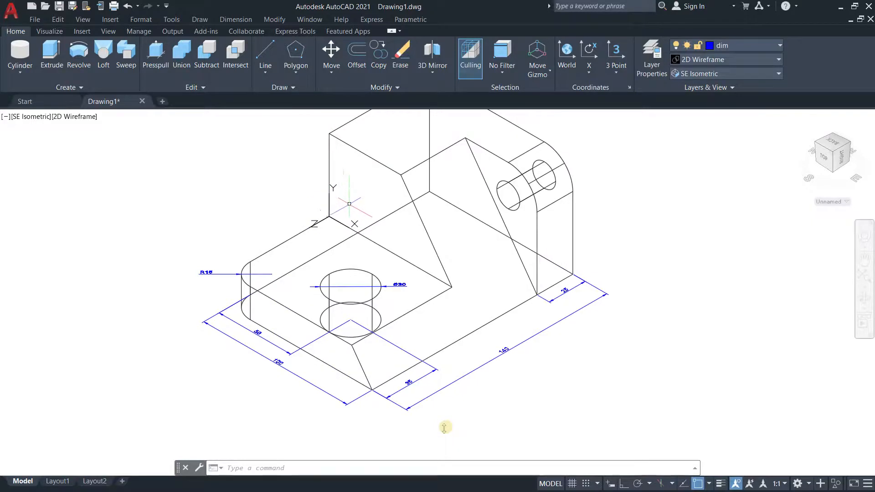
# Rotate the UCS about its Z axis so X points up along the upright block's outer vertical edge.
pyautogui.click(591, 73)
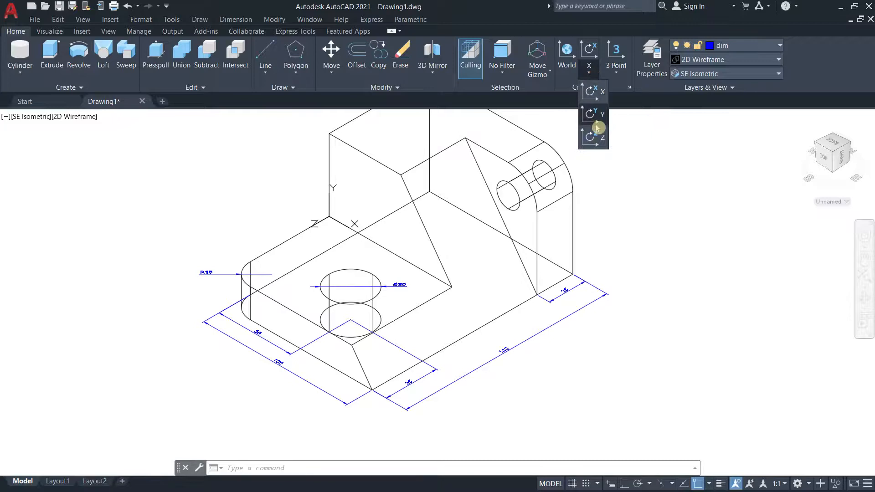
pyautogui.click(603, 136)
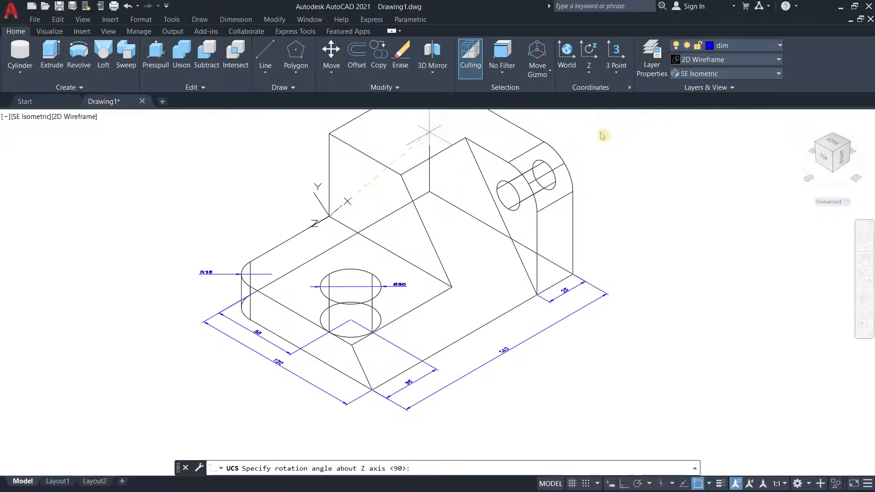
pyautogui.click(329, 134)
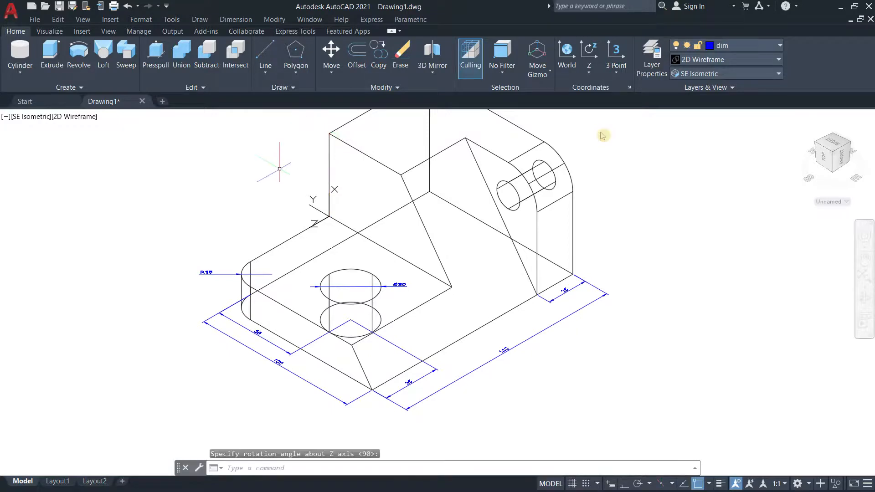
# Add a linear dimension for the height of the upright block's outer vertical edge above the base, placed outside the block.
pyautogui.moveTo(279, 170); pyautogui.dragTo(391, 233, button='middle')
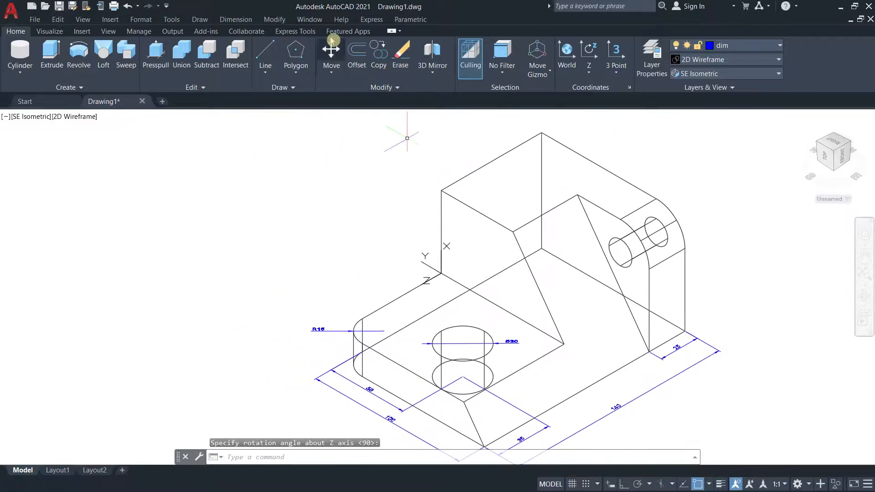
pyautogui.click(236, 19)
pyautogui.click(243, 48)
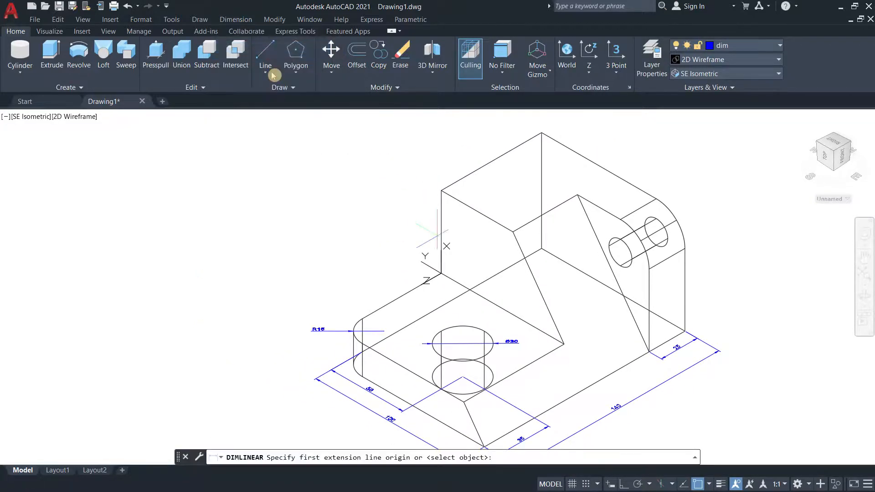
pyautogui.click(441, 274)
pyautogui.click(442, 191)
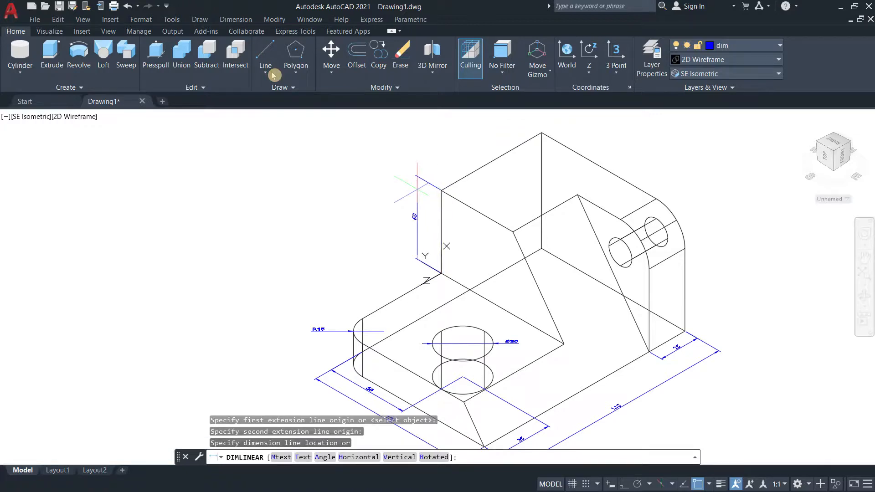
pyautogui.scroll(7, 420, 192)
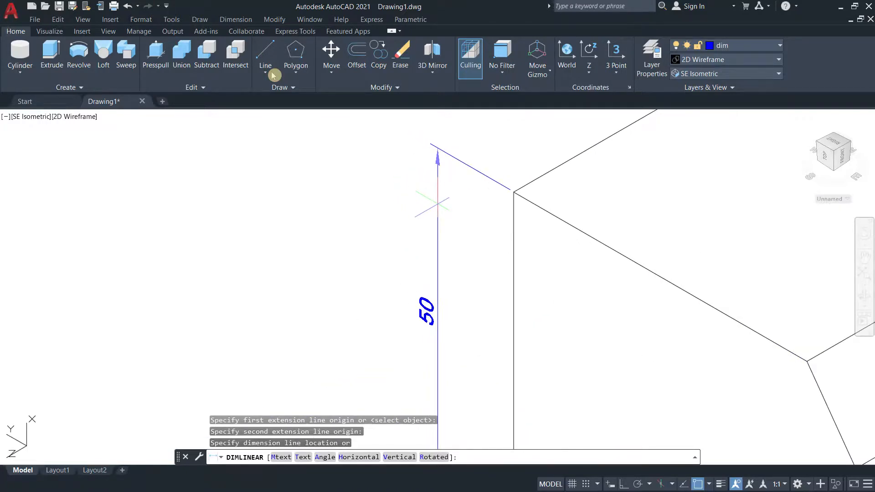
pyautogui.click(437, 203)
pyautogui.scroll(-5, 438, 204)
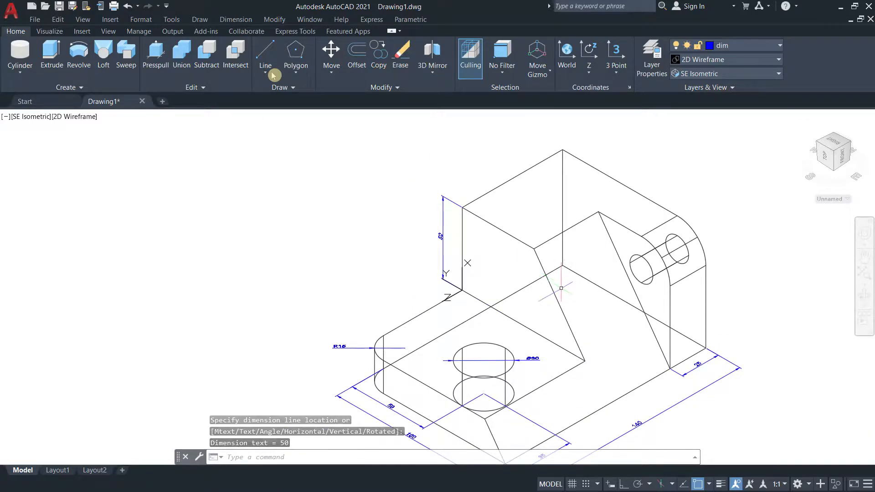
# Move the UCS origin to the top end of the upright block's dimensioned vertical edge, keeping the axis directions.
pyautogui.click(272, 72)
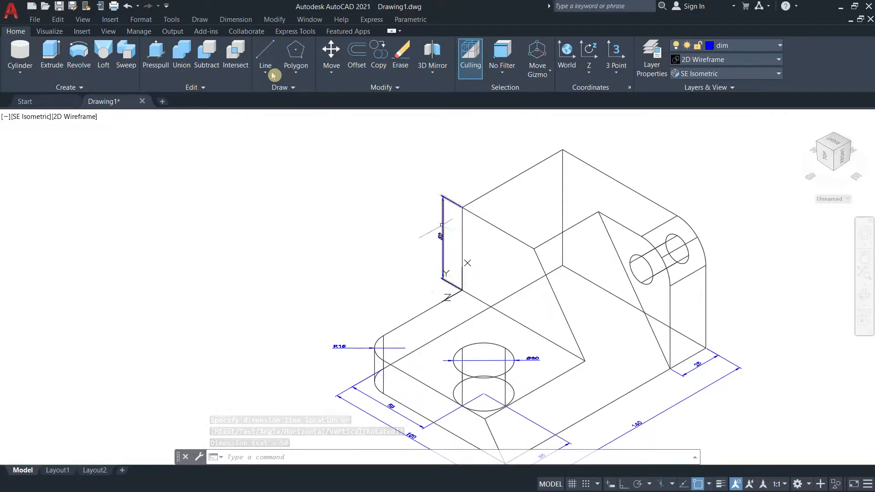
pyautogui.click(395, 448)
pyautogui.write('u')
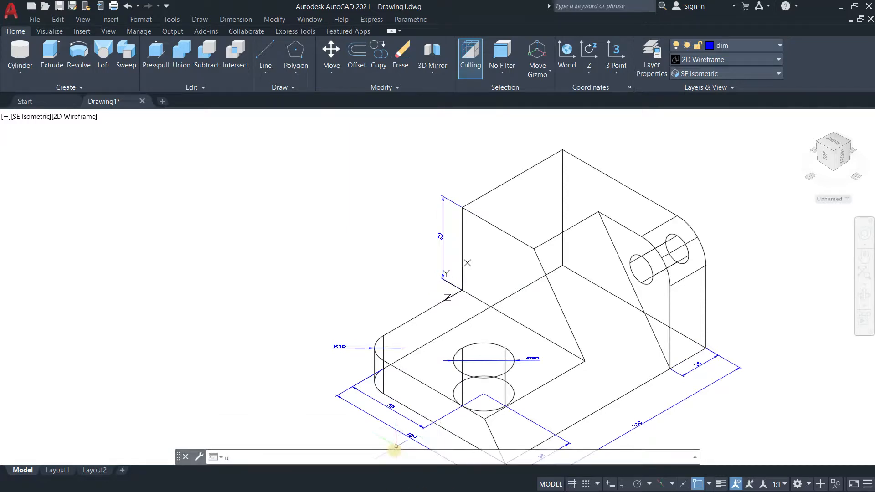
pyautogui.write('cs')
pyautogui.press('Return')
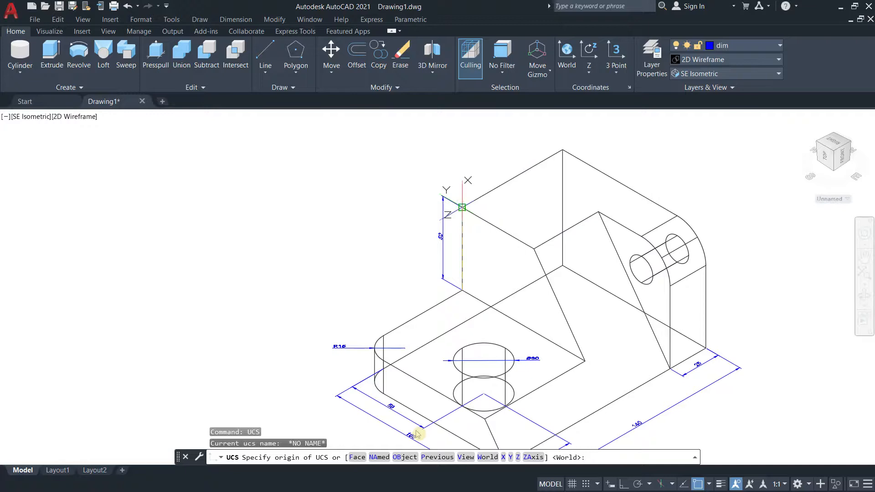
pyautogui.click(462, 208)
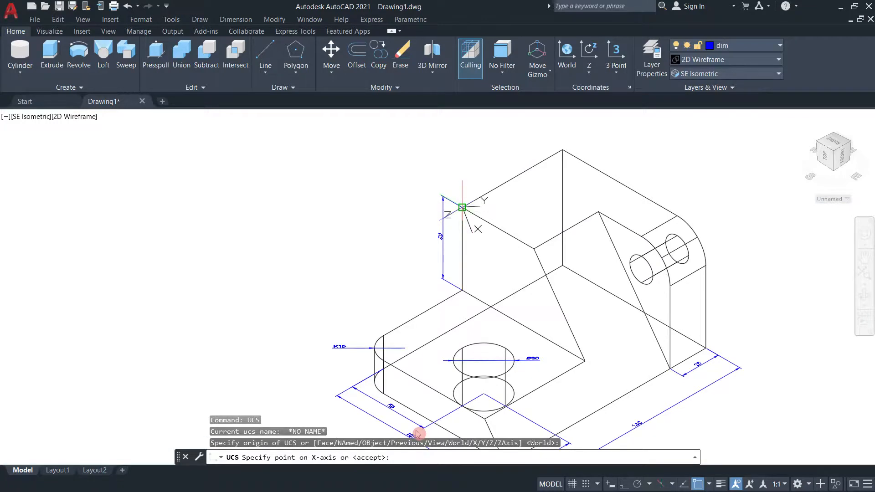
pyautogui.click(562, 150)
pyautogui.press('Return')
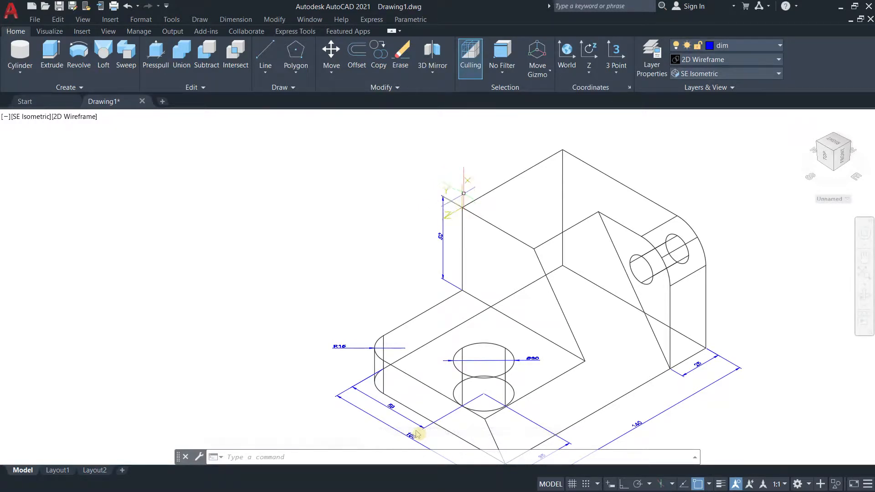
# Rotate the UCS 90 degrees about its Y axis so the XY plane lies on the upright block's top face.
pyautogui.click(589, 72)
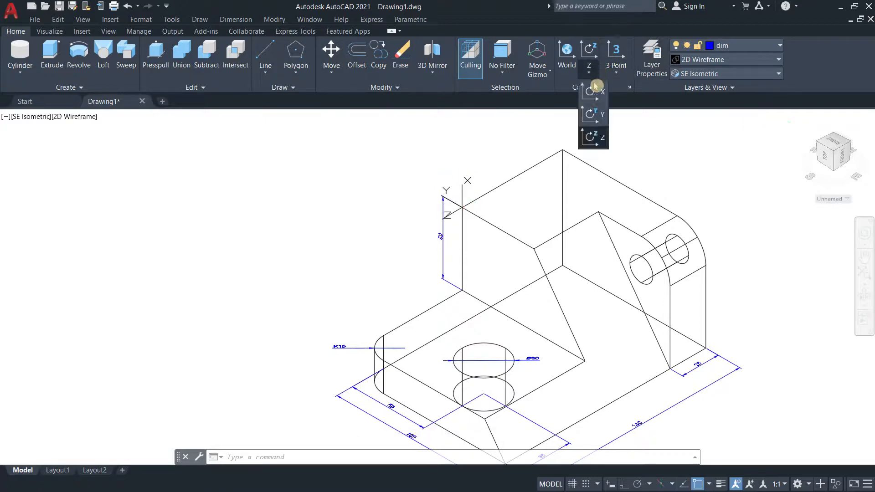
pyautogui.click(595, 115)
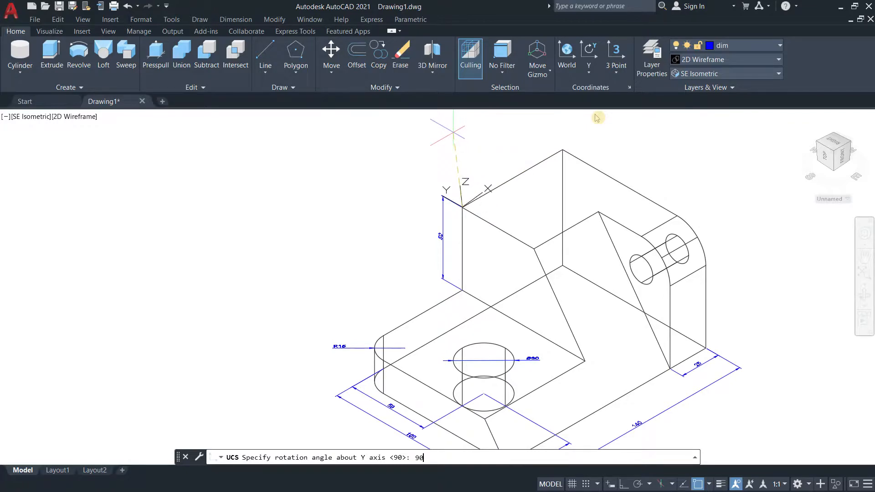
pyautogui.press('Return')
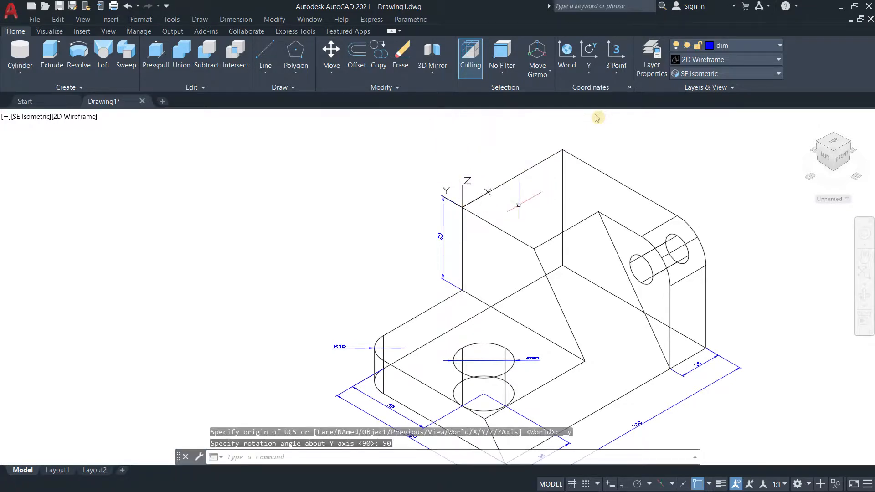
# Add a linear dimension along the outer top edge of the upright block, from the UCS origin corner to the back corner, placed outside the block.
pyautogui.scroll(4, 468, 163)
pyautogui.scroll(-4, 483, 251)
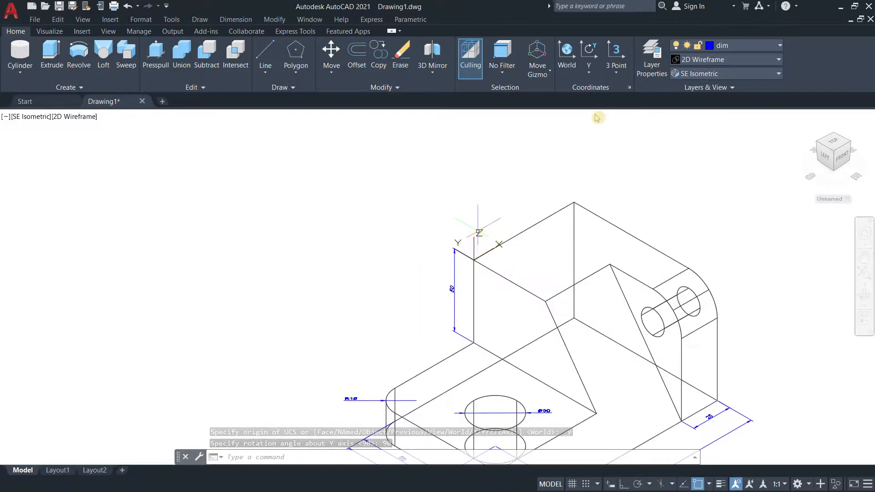
pyautogui.click(235, 19)
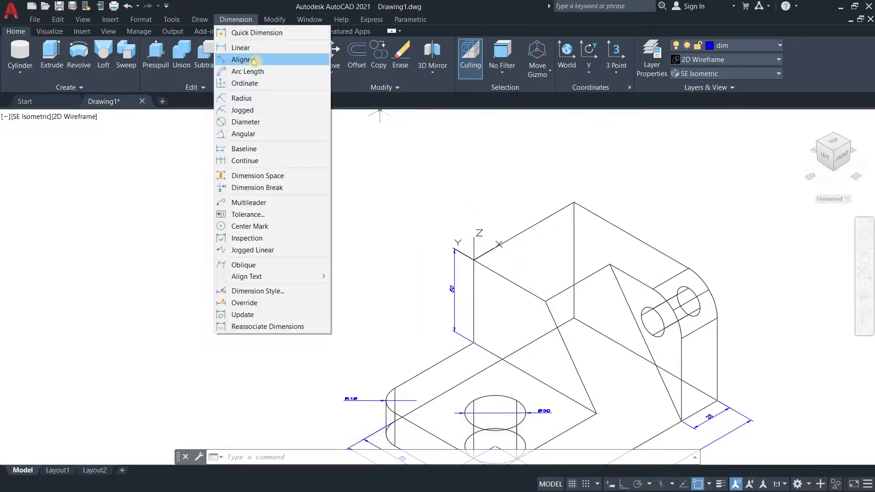
pyautogui.click(258, 50)
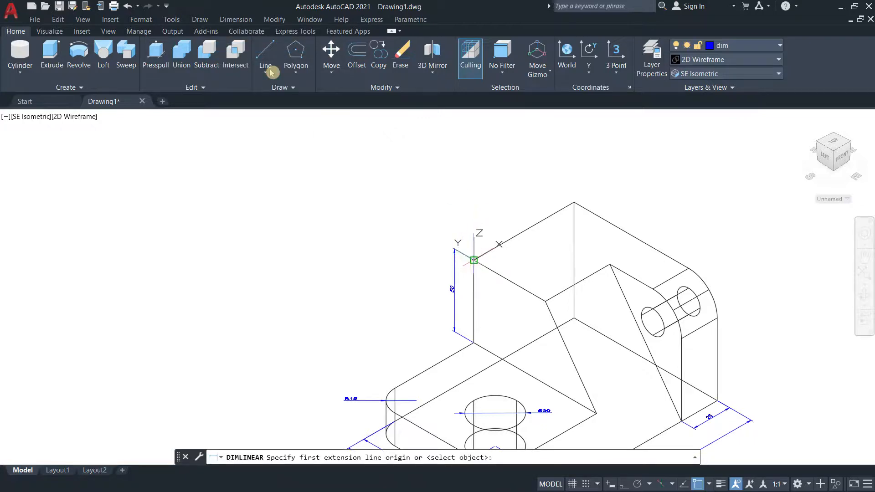
pyautogui.click(474, 260)
pyautogui.click(575, 202)
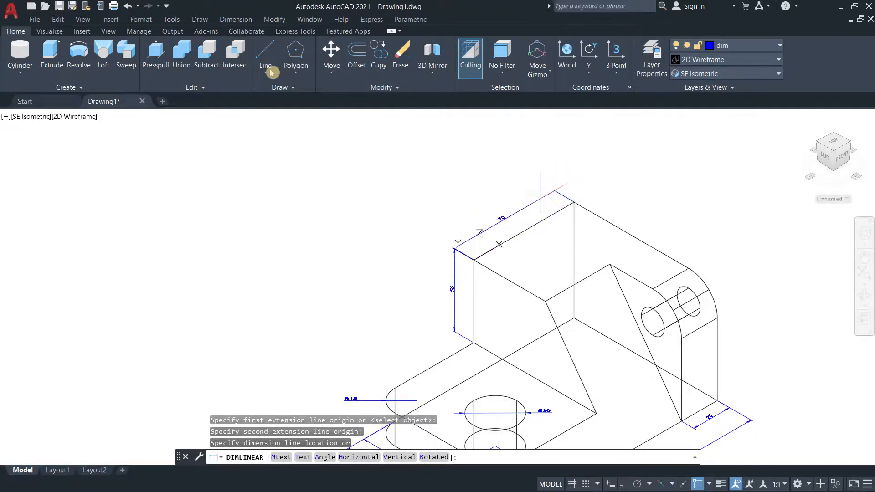
pyautogui.click(454, 249)
pyautogui.scroll(-2, 470, 258)
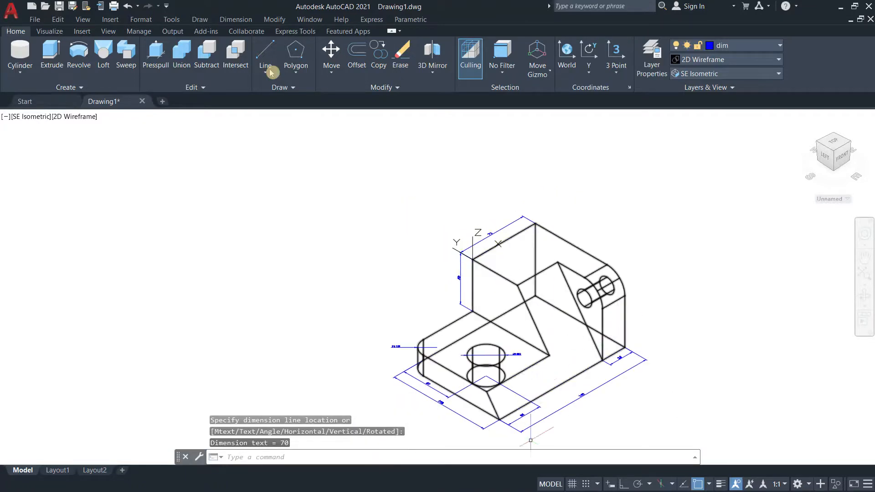
pyautogui.scroll(2, 676, 347)
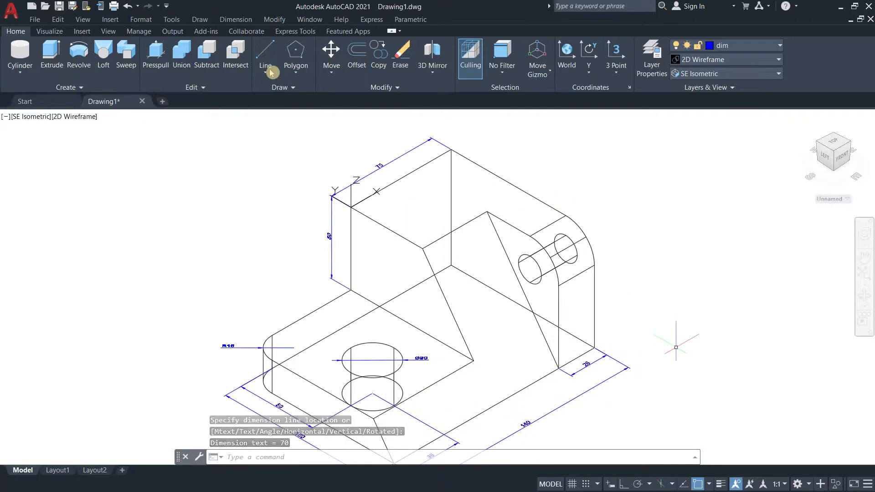
# Check the reference drawing and rotate the UCS about its Z axis so X points along the top face's edge toward the sloped side.
pyautogui.click(855, 7)
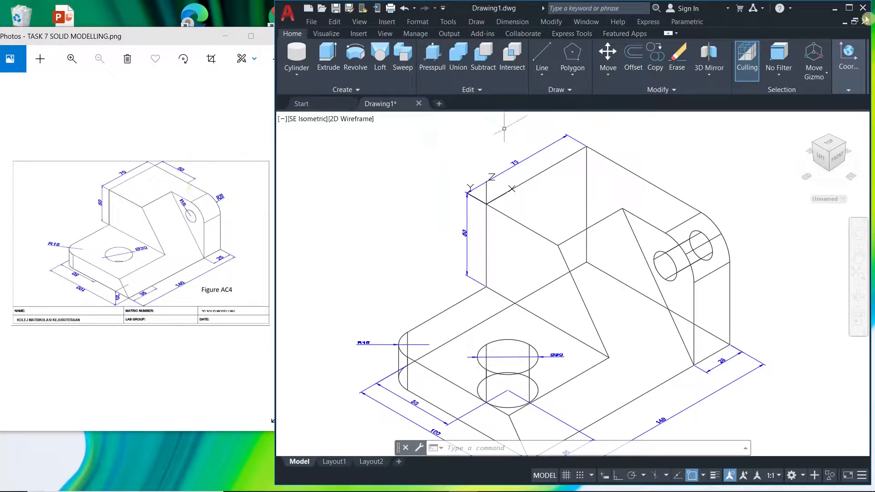
pyautogui.click(849, 8)
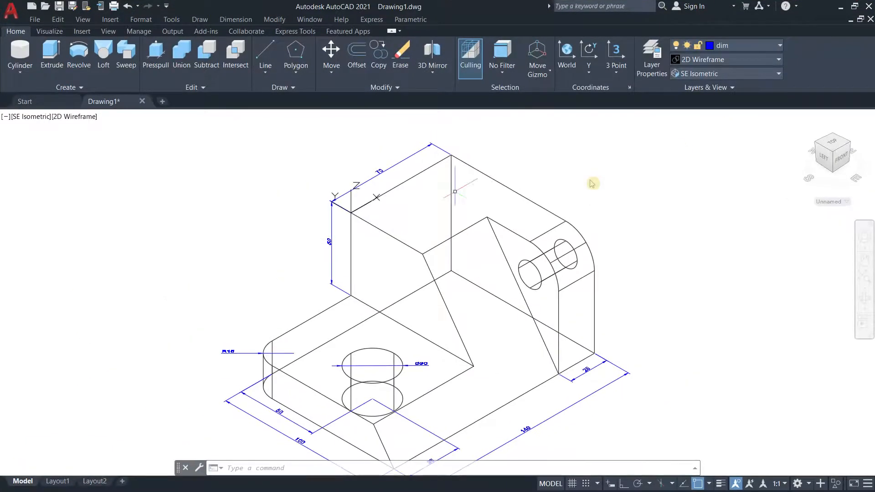
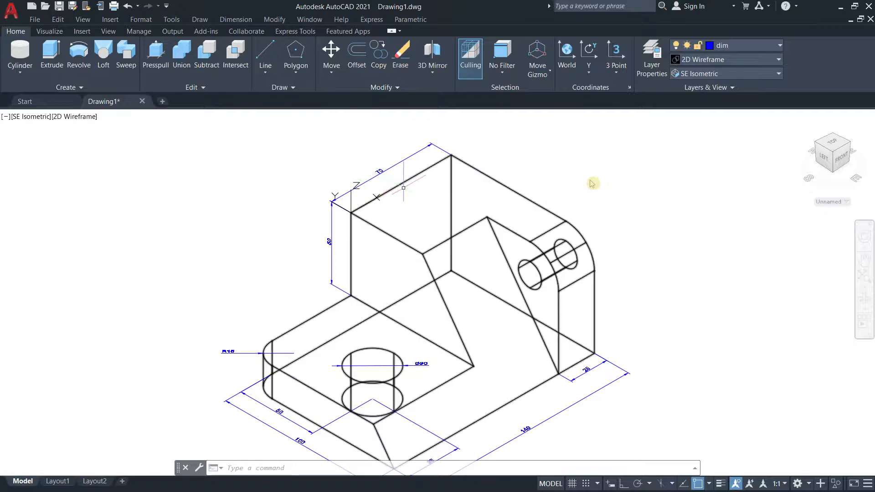
pyautogui.click(589, 71)
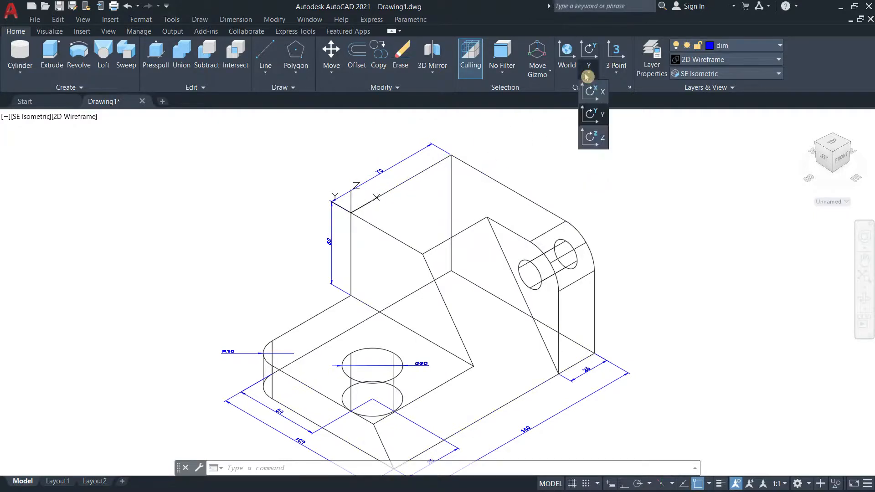
pyautogui.click(592, 138)
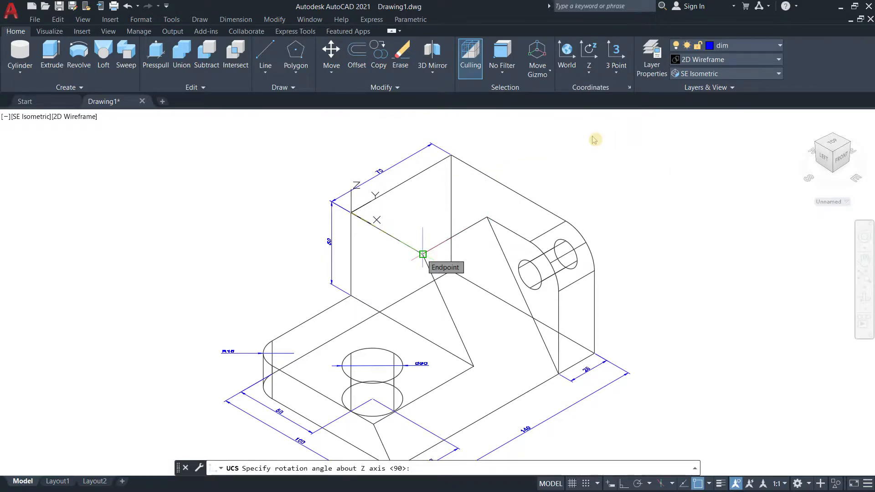
pyautogui.press('Return')
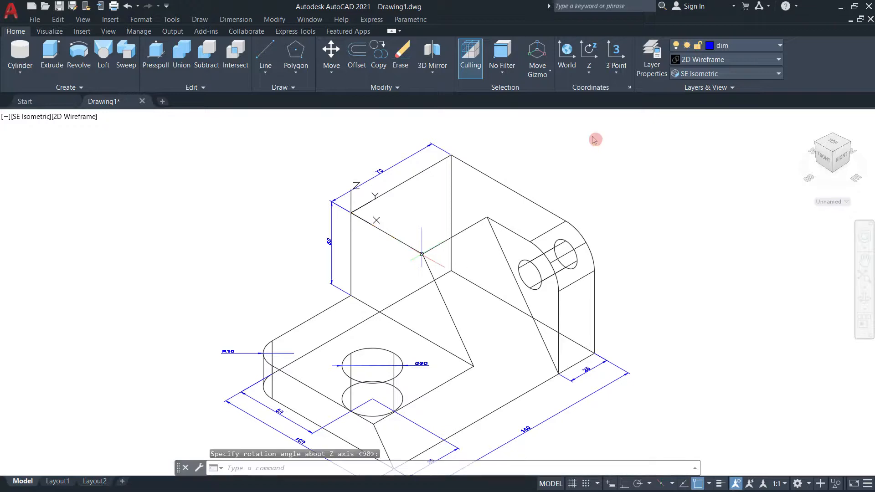
pyautogui.click(246, 21)
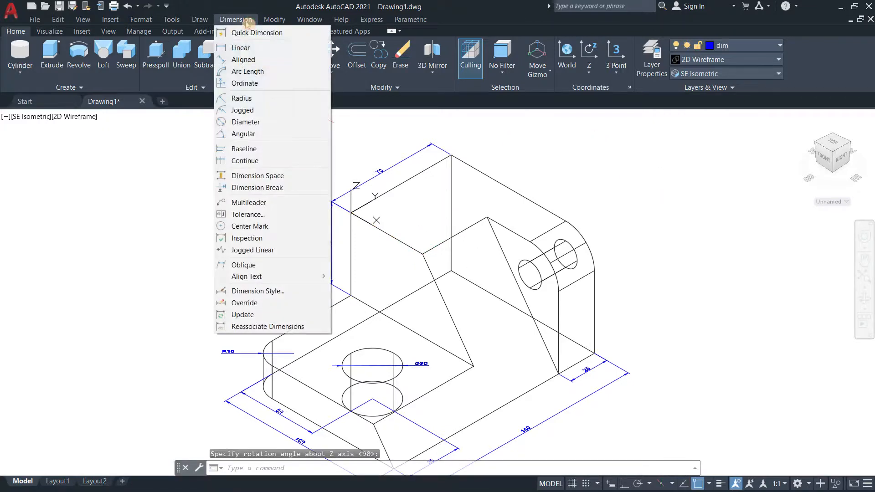
pyautogui.click(250, 47)
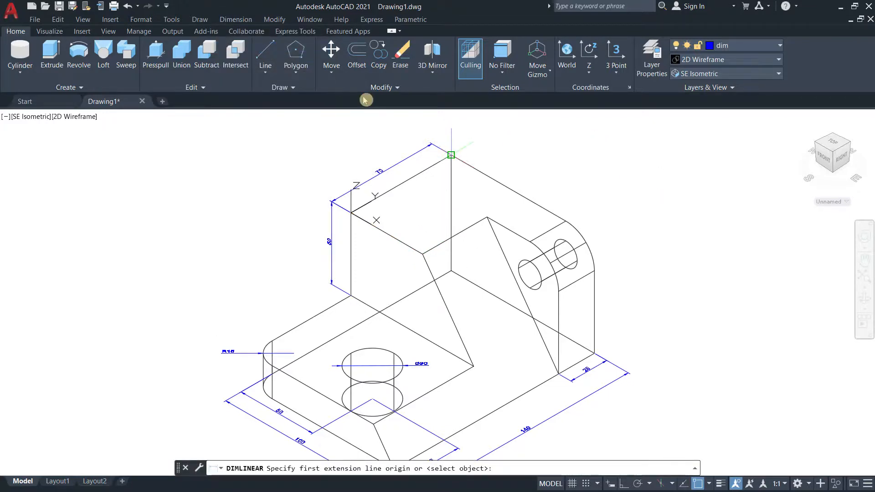
pyautogui.click(451, 155)
pyautogui.click(565, 221)
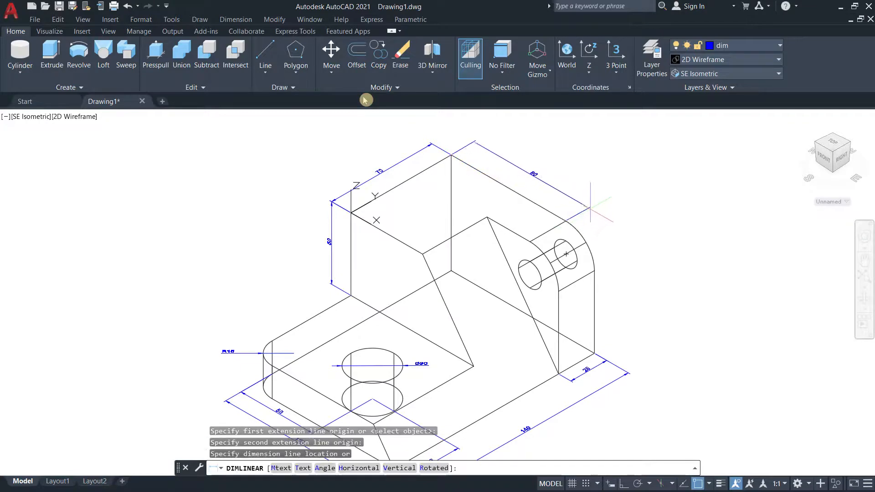
pyautogui.scroll(2, 591, 206)
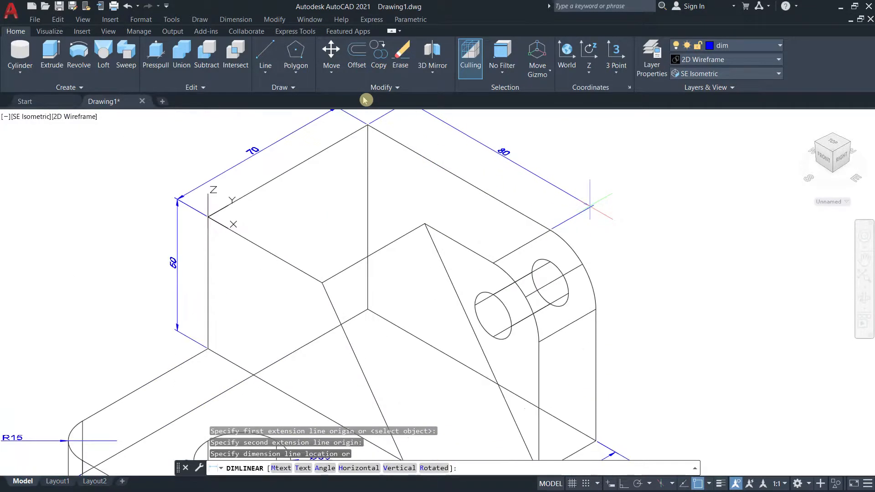
pyautogui.scroll(-2, 591, 205)
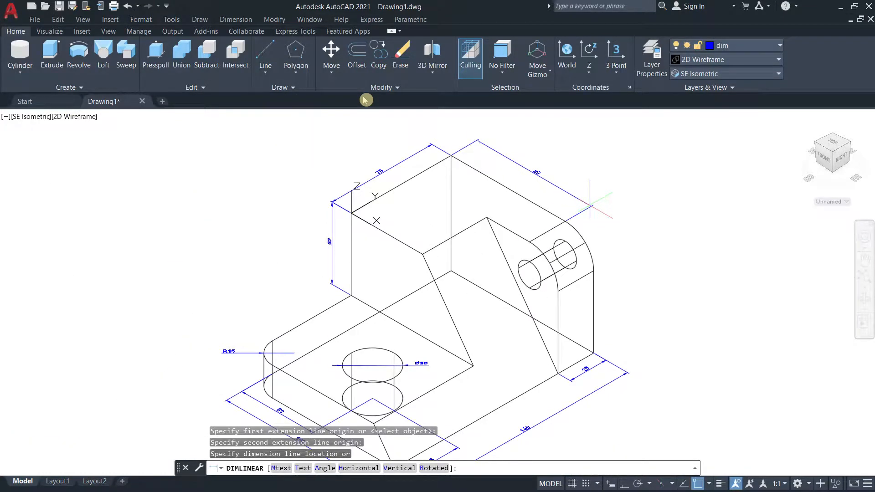
pyautogui.press('Escape')
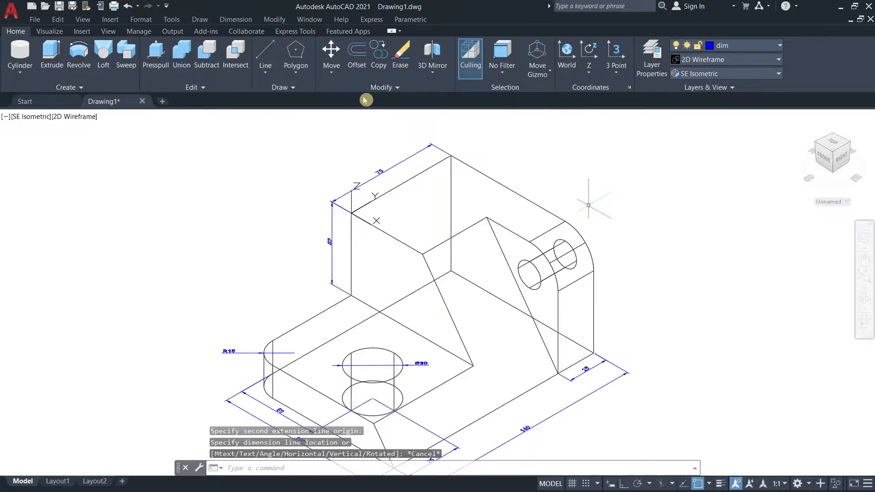
# Add a linear dimension from the top face's back corner to the upper end of the lug-side sloped edge, placed outside the block.
pyautogui.click(235, 19)
pyautogui.click(241, 48)
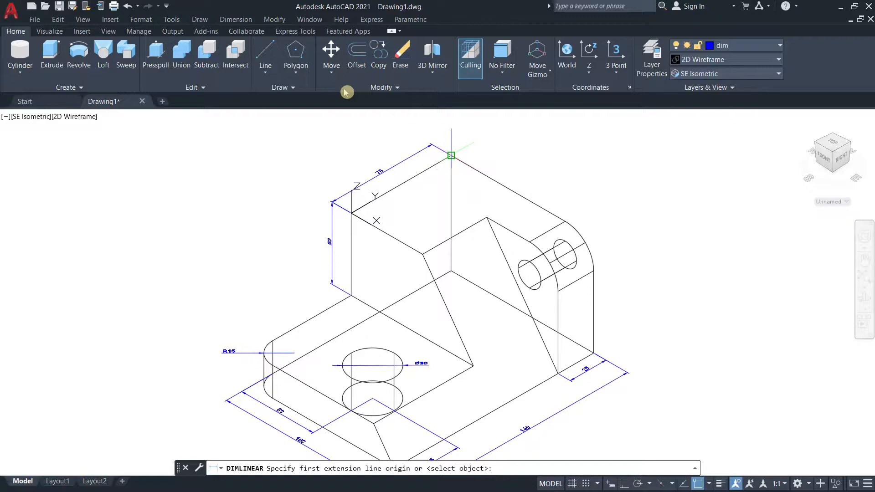
pyautogui.click(451, 155)
pyautogui.click(487, 217)
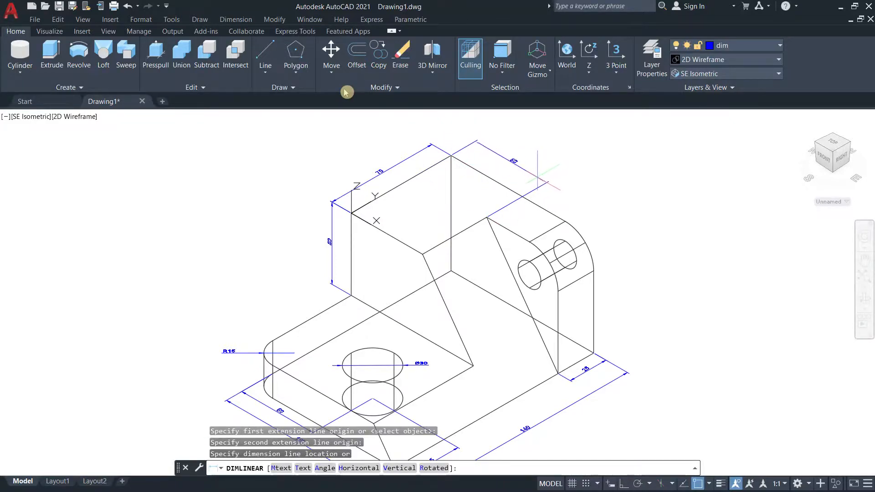
pyautogui.click(538, 179)
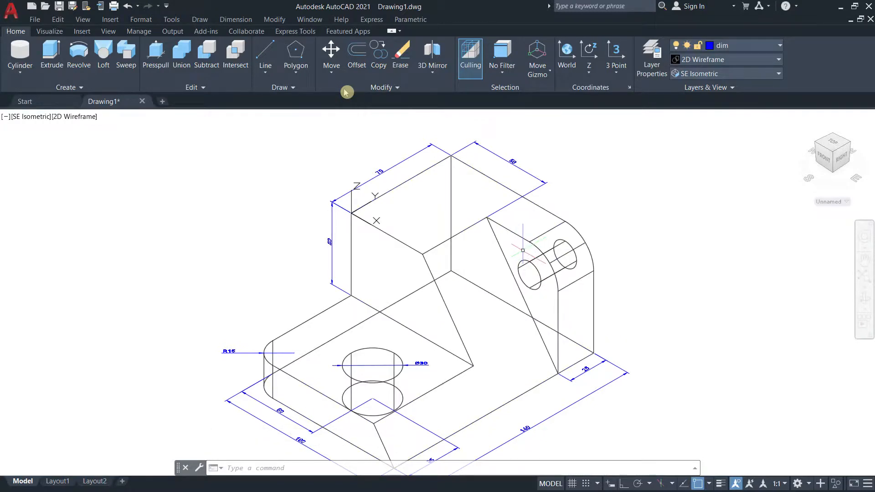
# Move the UCS origin to the centre of the front circle of the rounded lug's through hole, accepting the axis directions.
pyautogui.write('u')
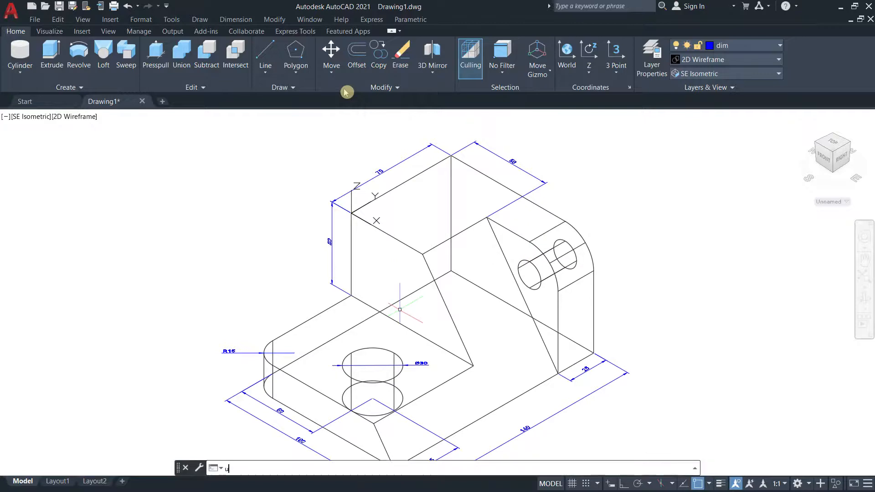
pyautogui.write('cs')
pyautogui.press('Return')
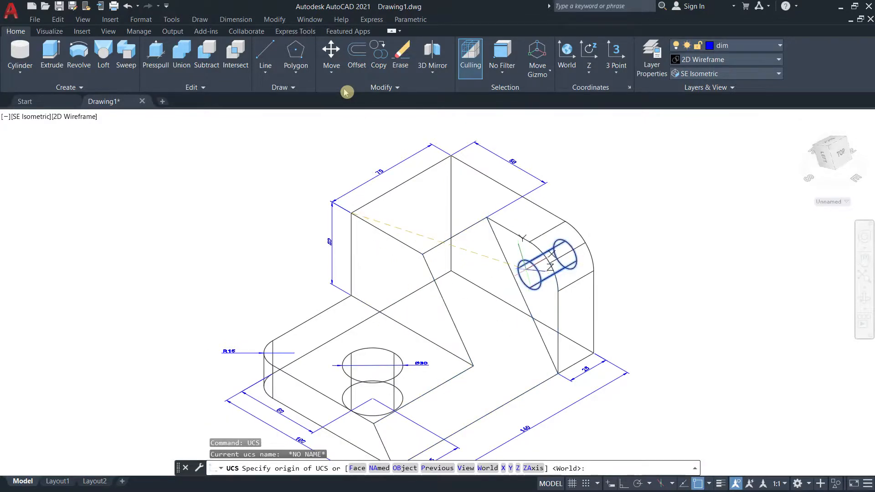
pyautogui.click(529, 274)
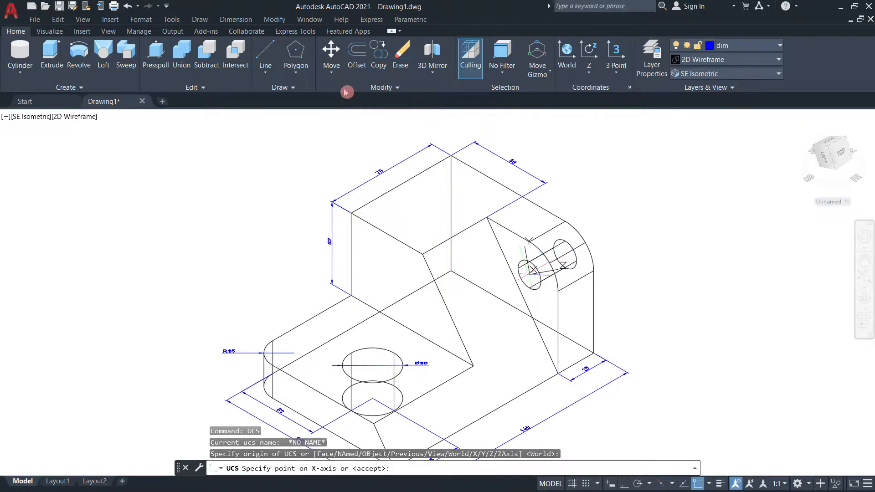
pyautogui.press('Return')
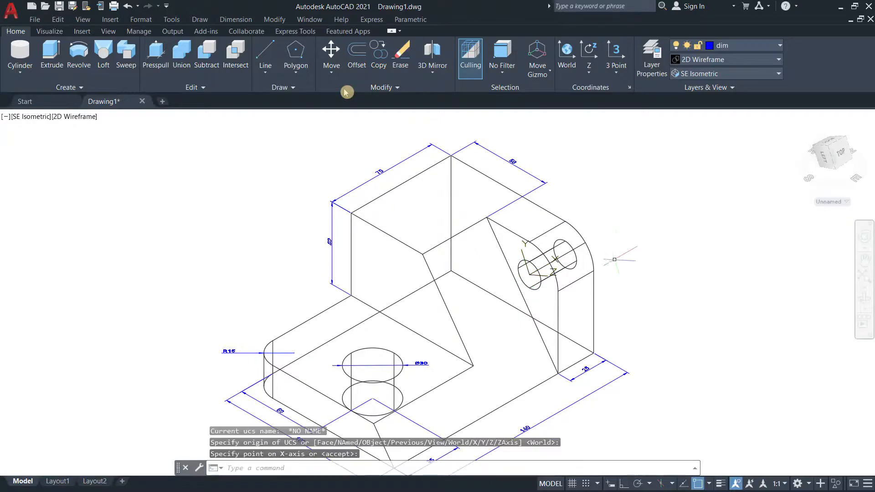
pyautogui.scroll(2, 599, 251)
pyautogui.scroll(-1, 599, 250)
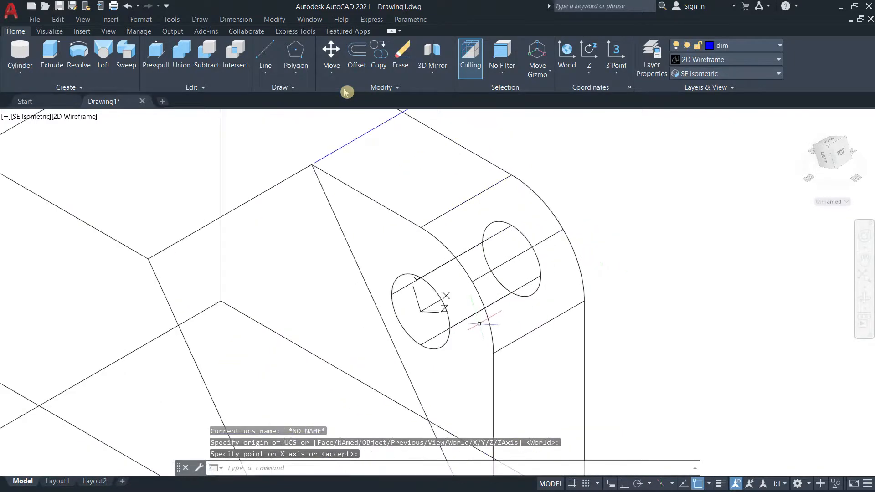
pyautogui.scroll(-2, 483, 324)
pyautogui.scroll(5, 421, 333)
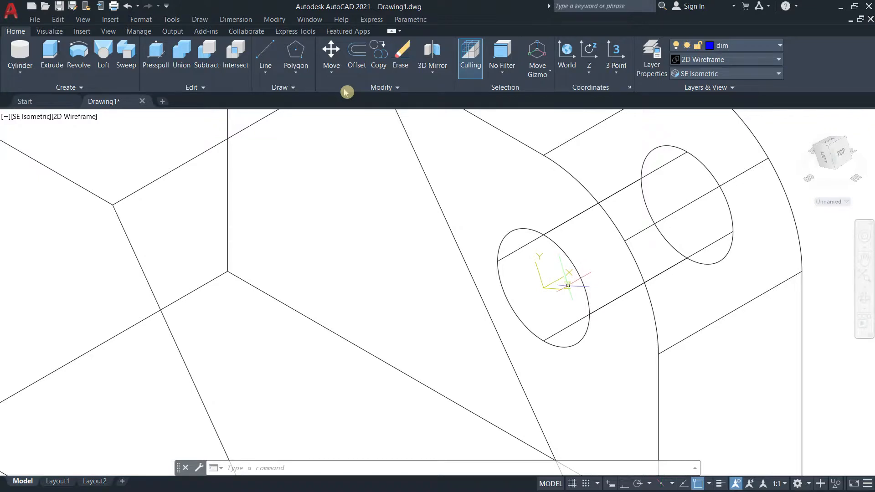
pyautogui.scroll(-2, 568, 285)
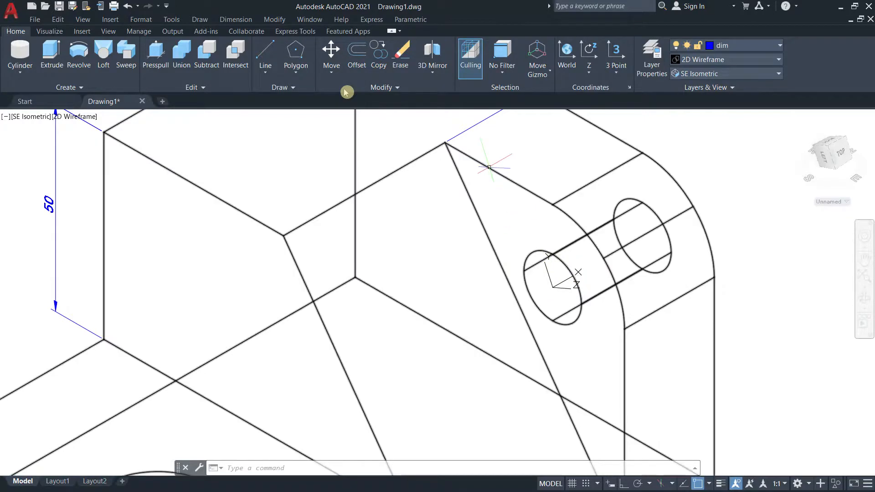
pyautogui.click(227, 19)
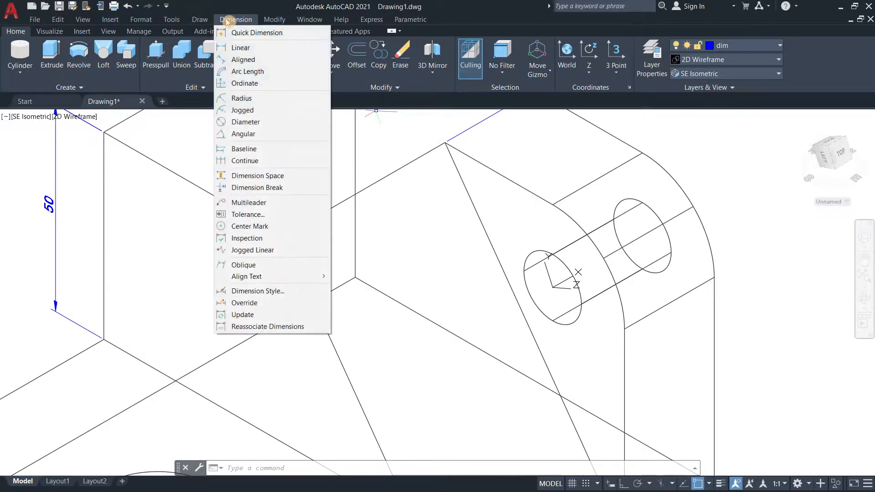
pyautogui.click(250, 99)
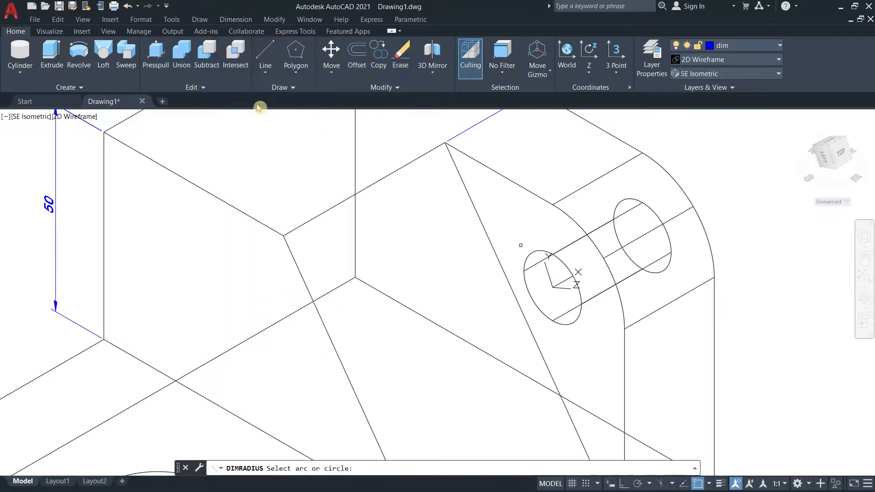
pyautogui.click(540, 251)
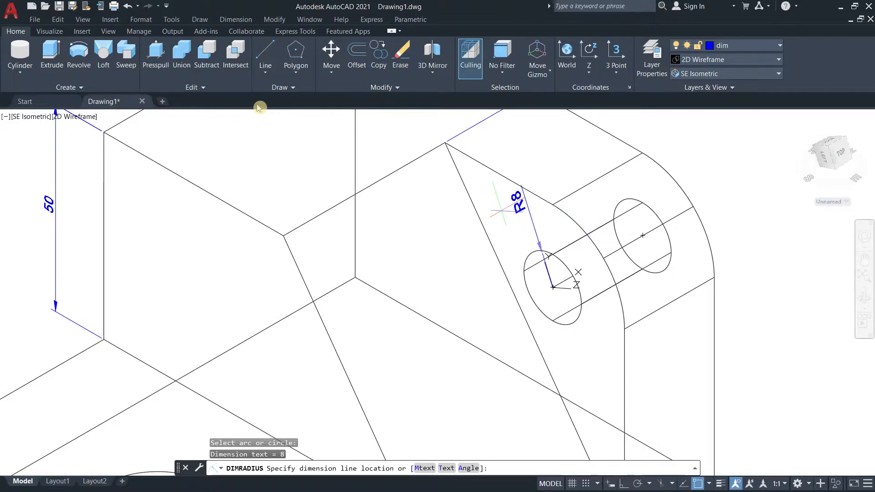
pyautogui.press('Escape')
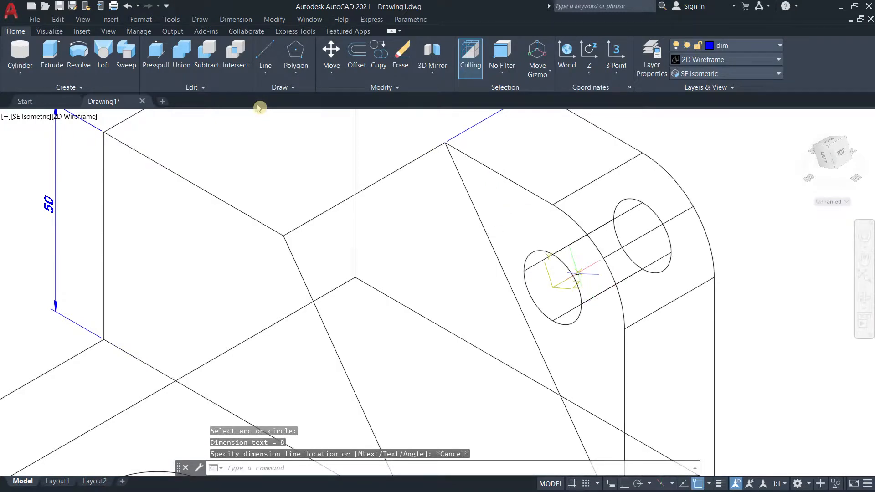
# Try to rotate the UCS 90 degrees about its Y axis, and undo the rotation.
pyautogui.click(590, 71)
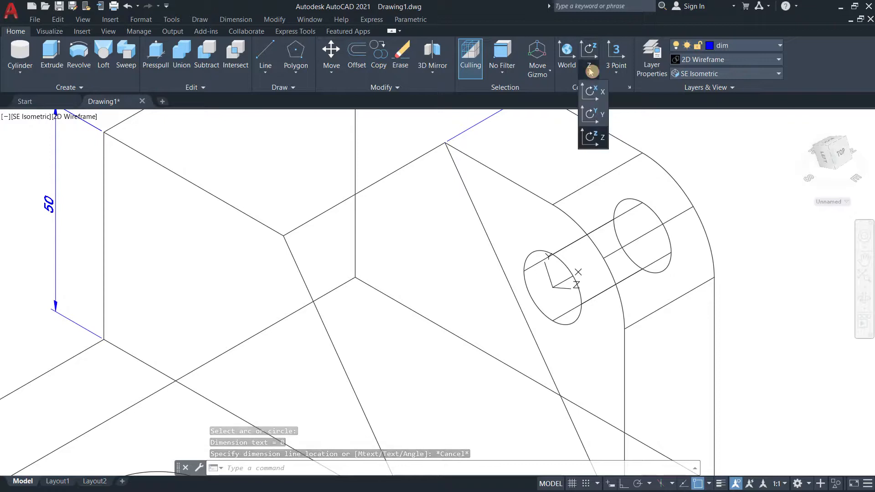
pyautogui.click(594, 117)
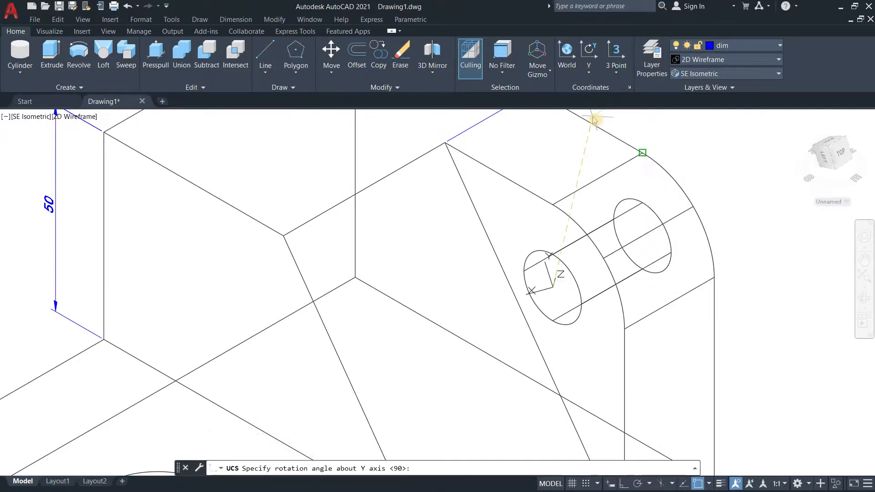
pyautogui.write('90')
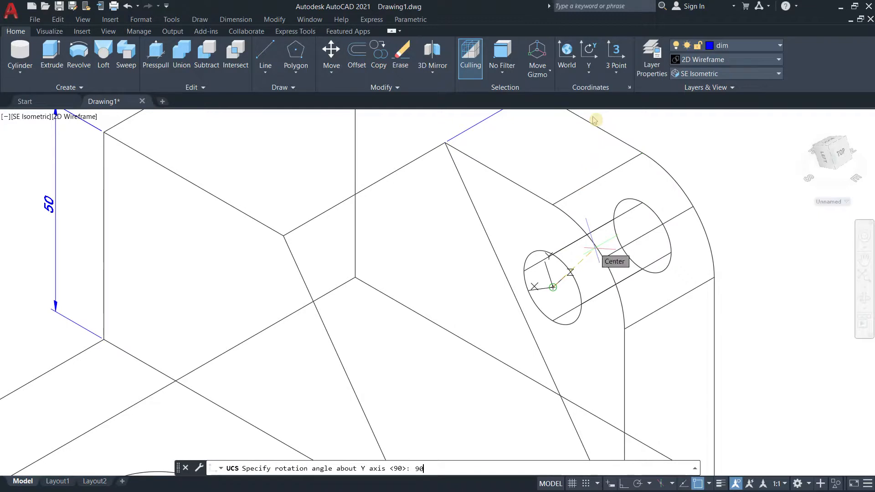
pyautogui.press('Return')
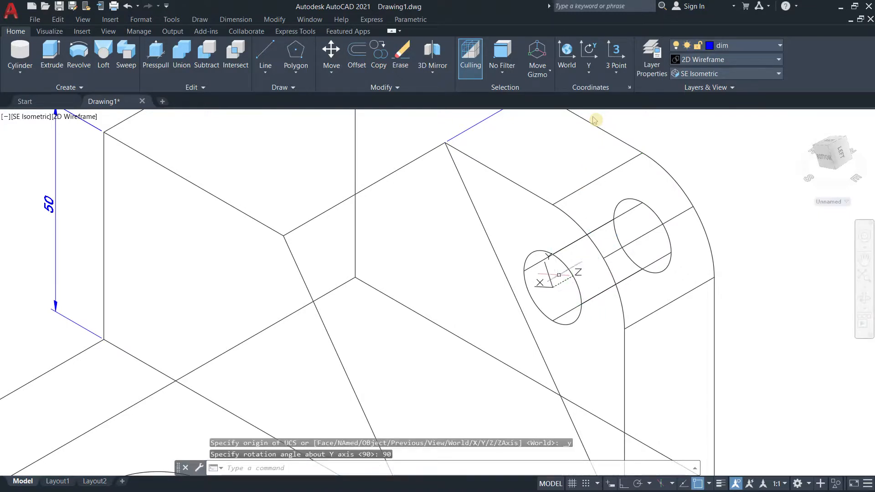
pyautogui.write('u')
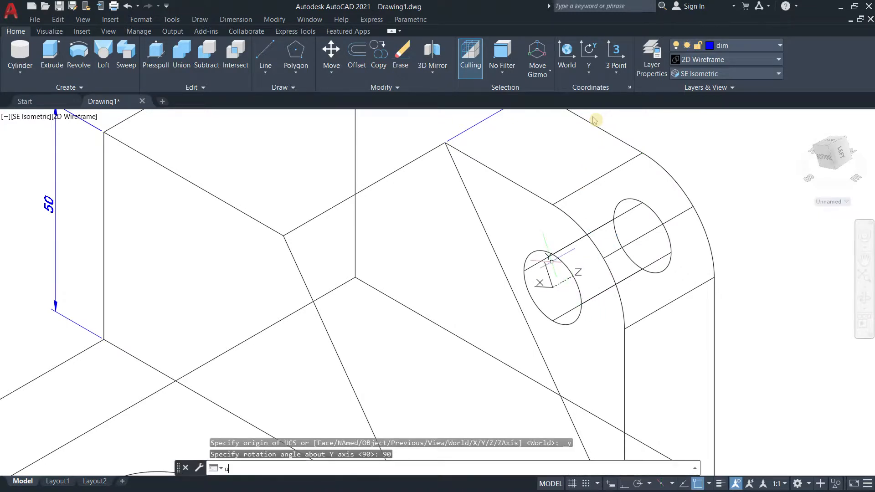
pyautogui.press('Return')
# Rotate the UCS by -90 degrees about its Y axis so the XY plane lies on the lug's front face.
pyautogui.click(591, 68)
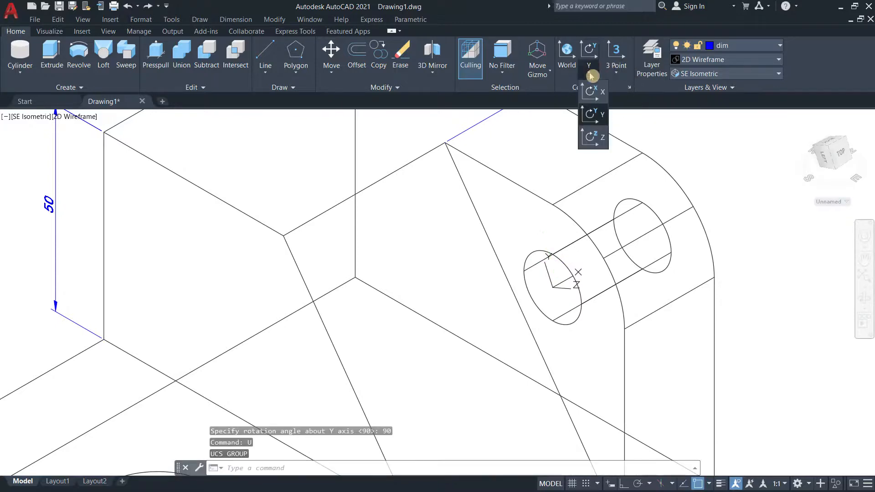
pyautogui.click(594, 117)
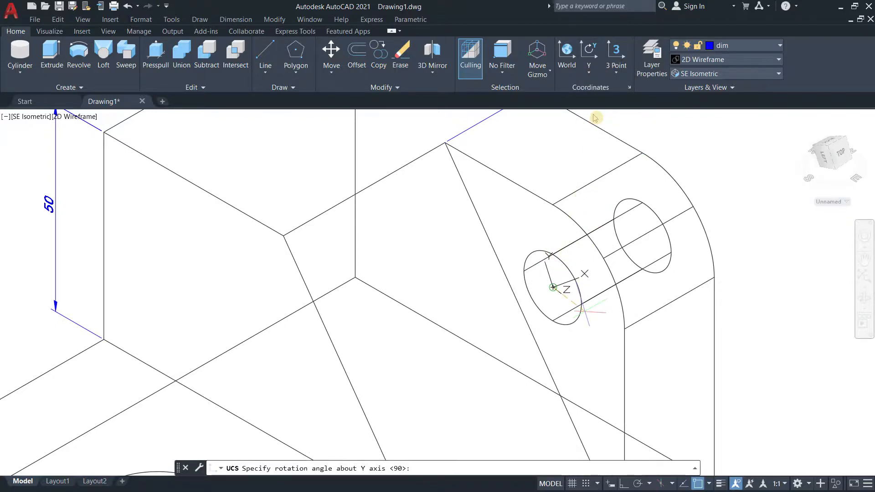
pyautogui.write('-90')
pyautogui.press('Return')
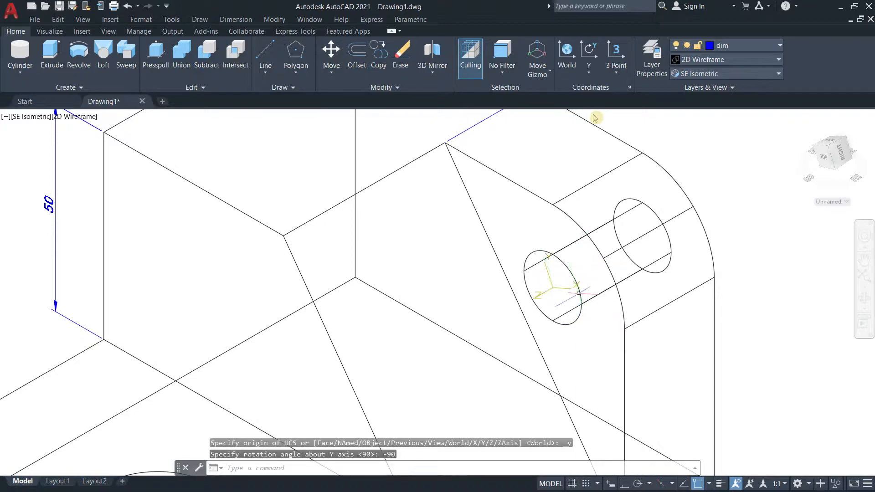
# Add a radius dimension to the front circle of the lug's through hole, placed on the lug's face beside the sloped edge.
pyautogui.click(235, 20)
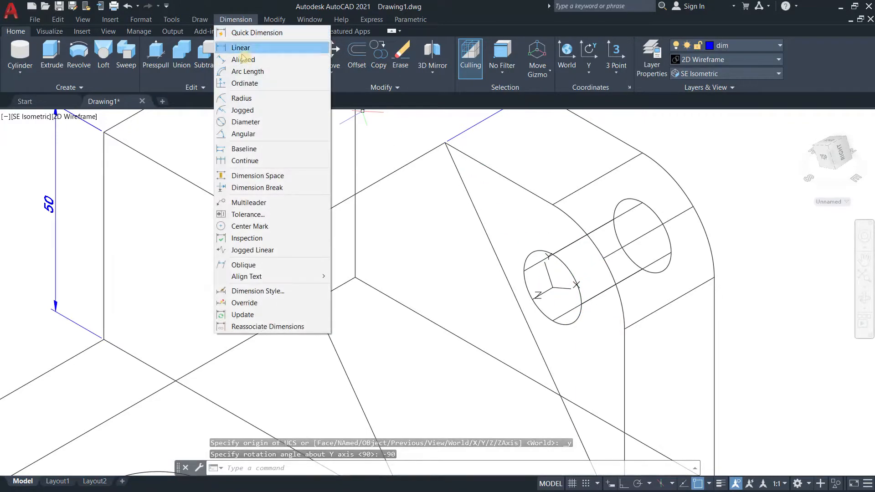
pyautogui.click(255, 98)
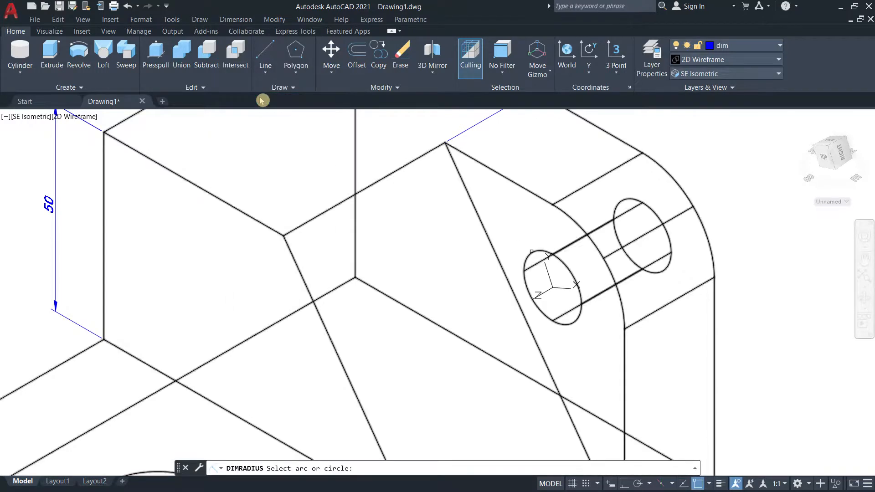
pyautogui.click(532, 256)
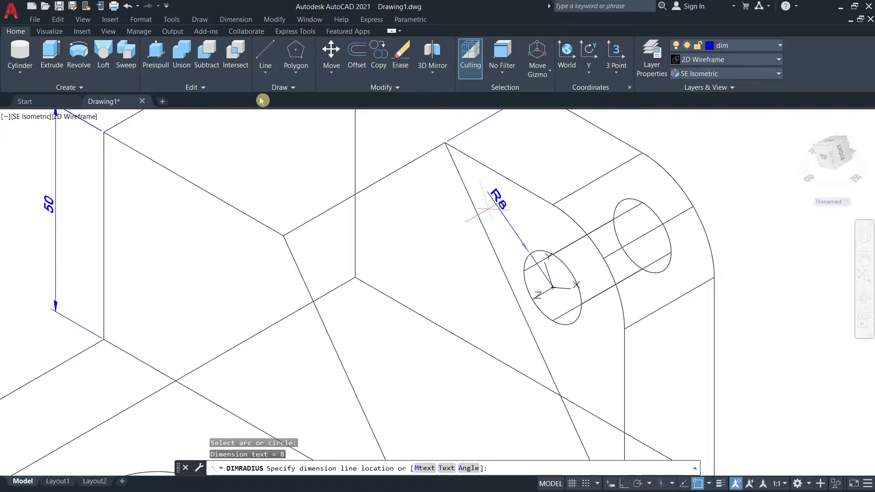
pyautogui.click(497, 211)
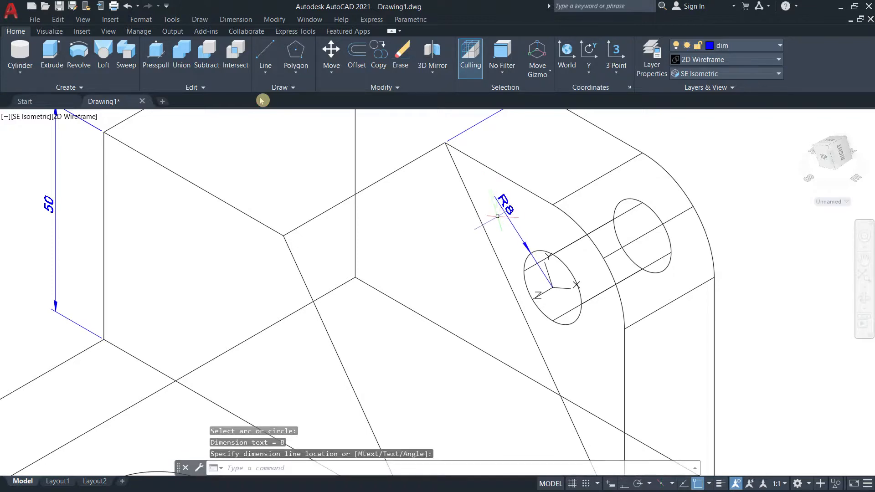
# Move the UCS origin to the centre of the rear circle of the lug's through hole, accepting the axis directions.
pyautogui.moveTo(687, 295)
pyautogui.mouseDown(button='middle')
pyautogui.moveTo(684, 250)
pyautogui.moveTo(512, 279)
pyautogui.mouseUp(button='middle')
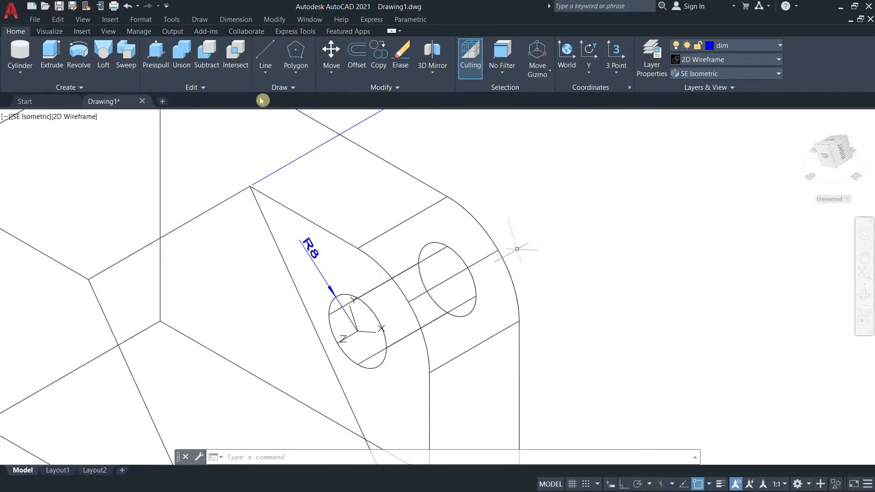
pyautogui.click(406, 457)
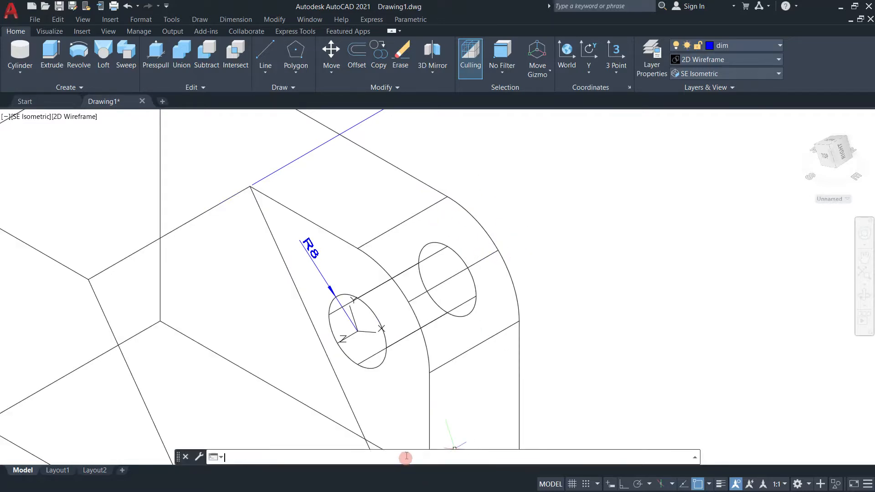
pyautogui.write('ucs')
pyautogui.press('Return')
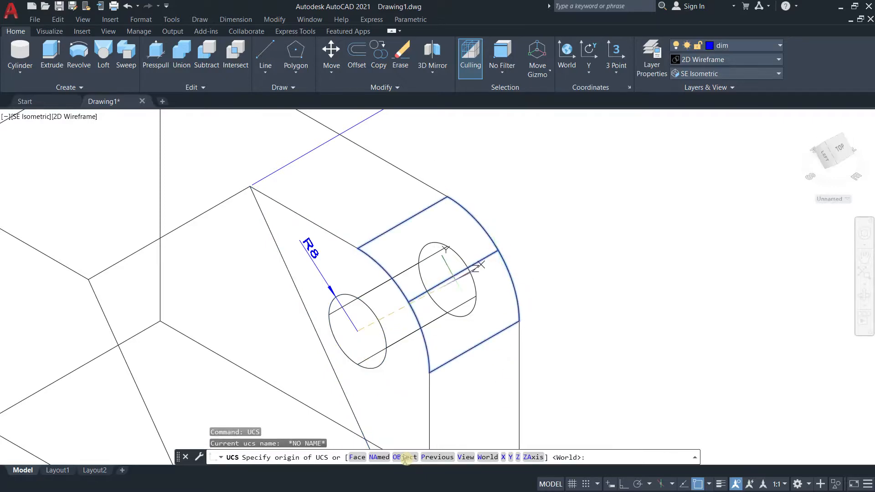
pyautogui.scroll(4, 455, 279)
pyautogui.scroll(-4, 456, 279)
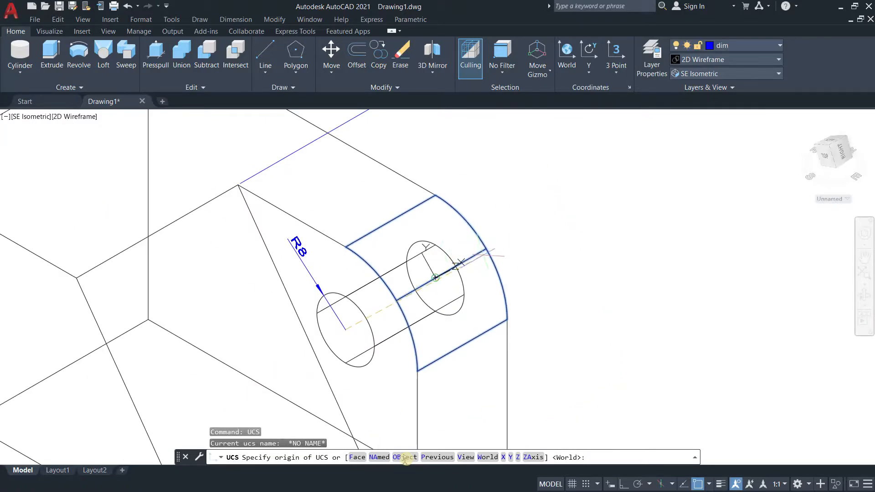
pyautogui.click(436, 277)
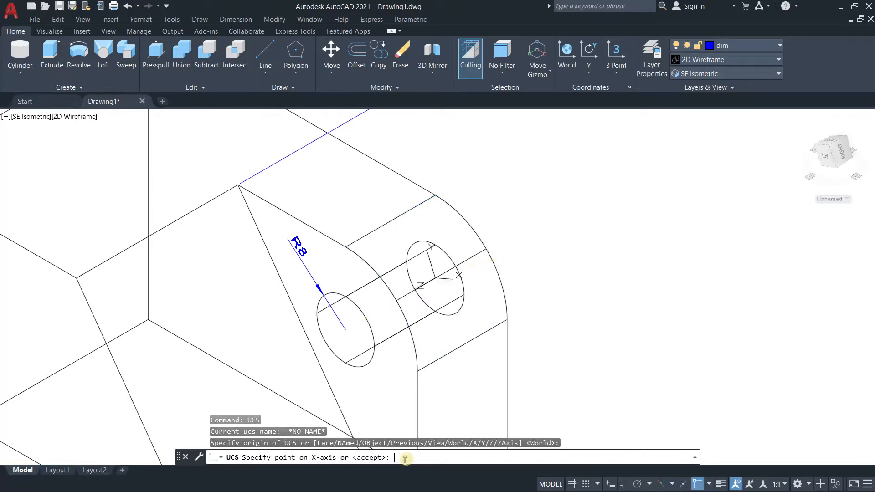
pyautogui.press('Return')
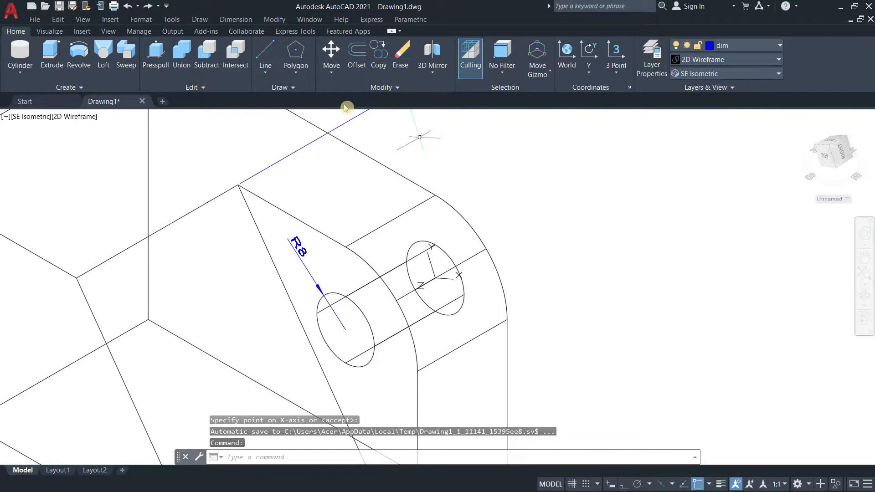
# Add a radius dimension to the lug's rear outer rounded edge, placed just outside the solid.
pyautogui.click(236, 19)
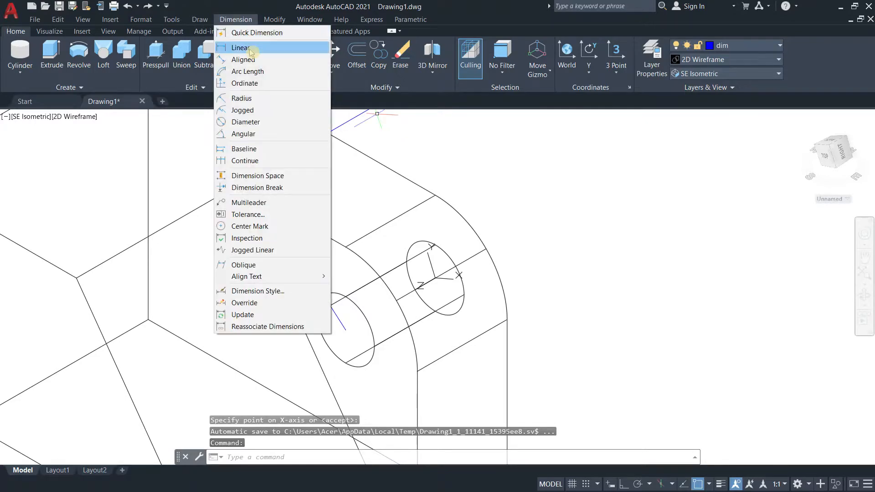
pyautogui.click(266, 99)
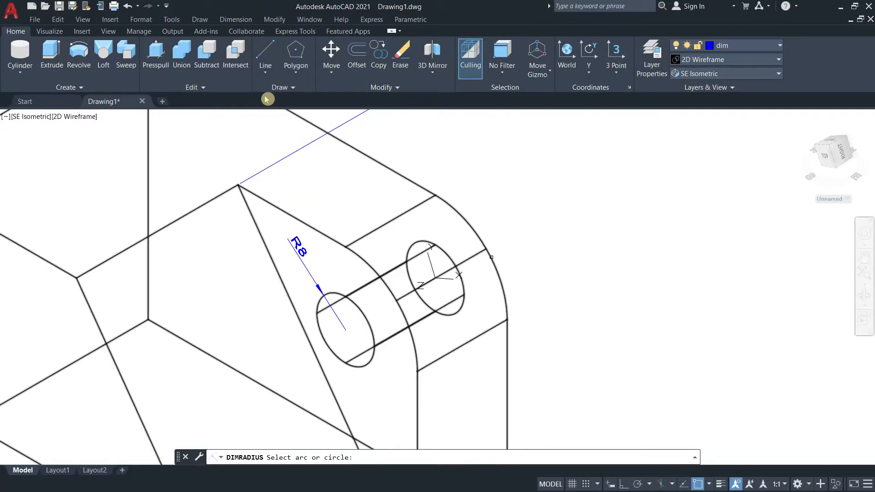
pyautogui.click(492, 257)
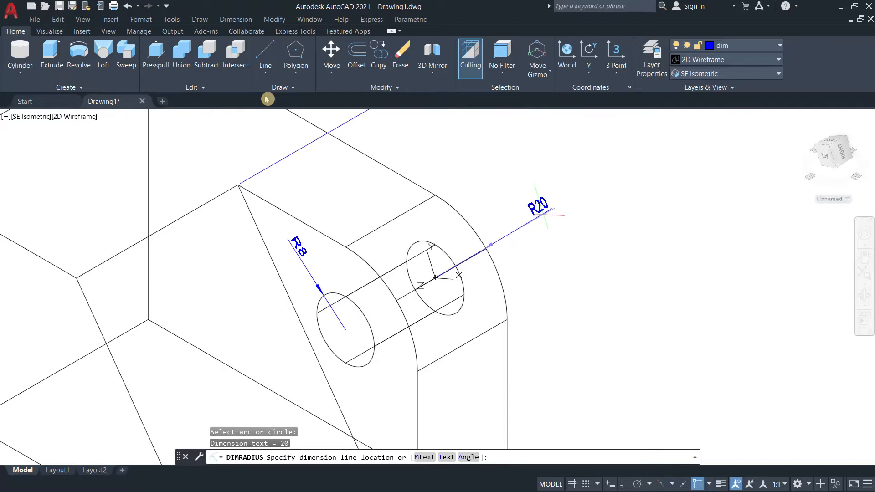
pyautogui.scroll(2, 547, 213)
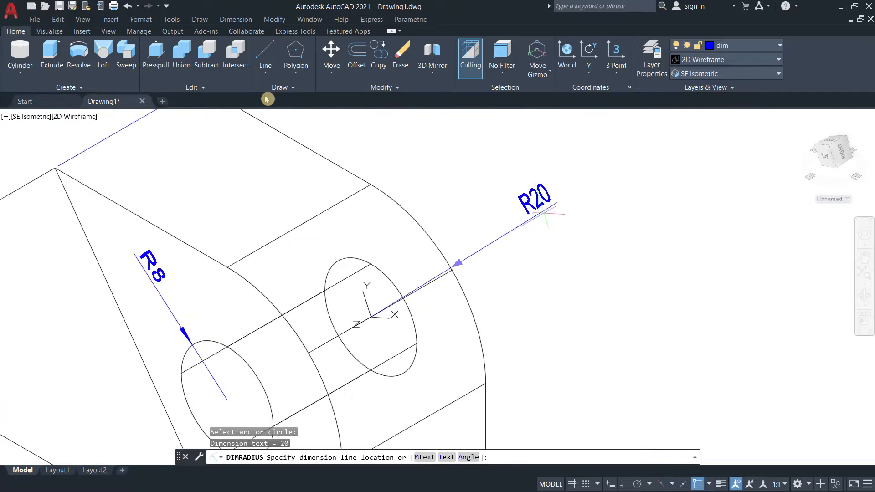
pyautogui.scroll(2, 544, 213)
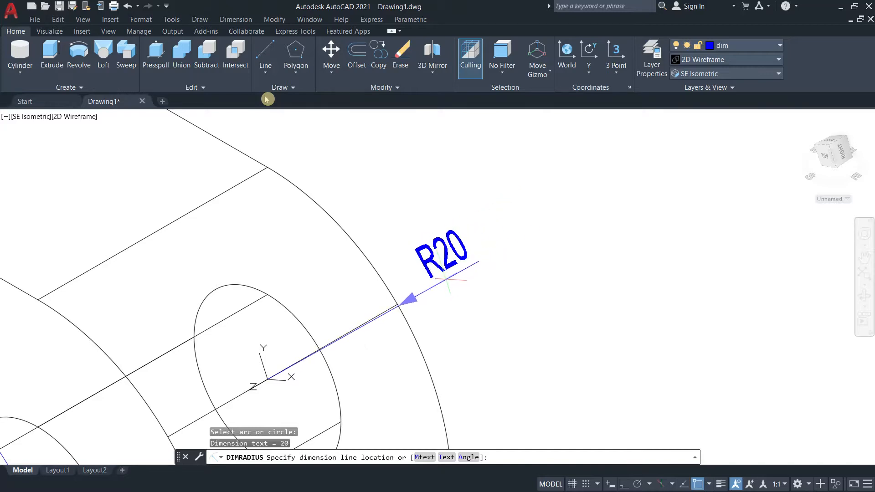
pyautogui.click(446, 276)
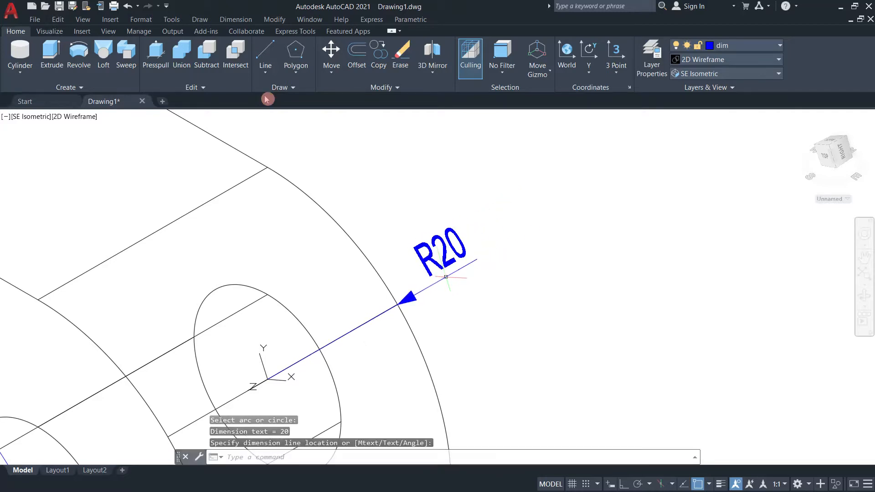
# Review the whole bracket and its dimensions in the isometric wireframe view.
pyautogui.scroll(-5, 488, 273)
pyautogui.scroll(-5, 588, 293)
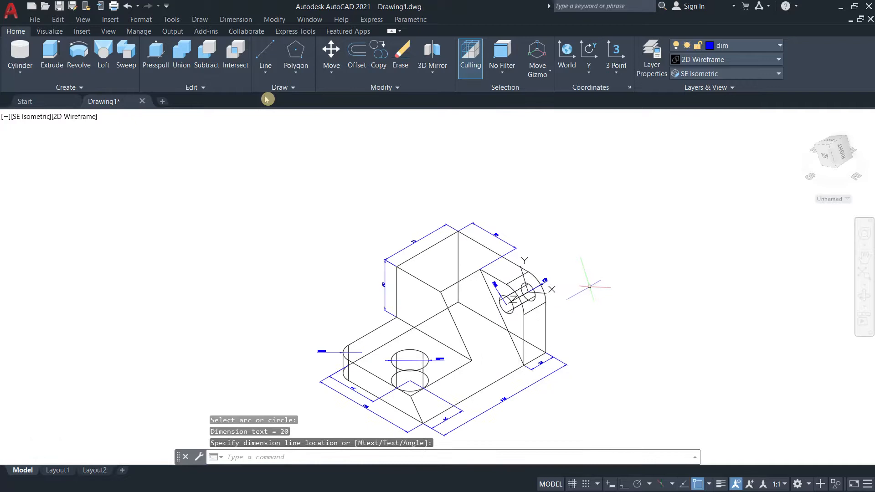
pyautogui.moveTo(480, 336); pyautogui.dragTo(479, 284, button='middle')
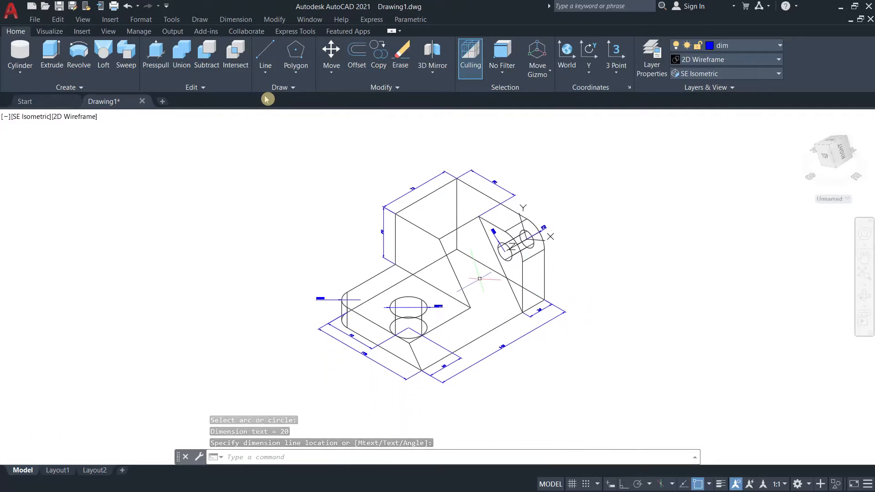
pyautogui.scroll(4, 476, 263)
pyautogui.scroll(-2, 476, 264)
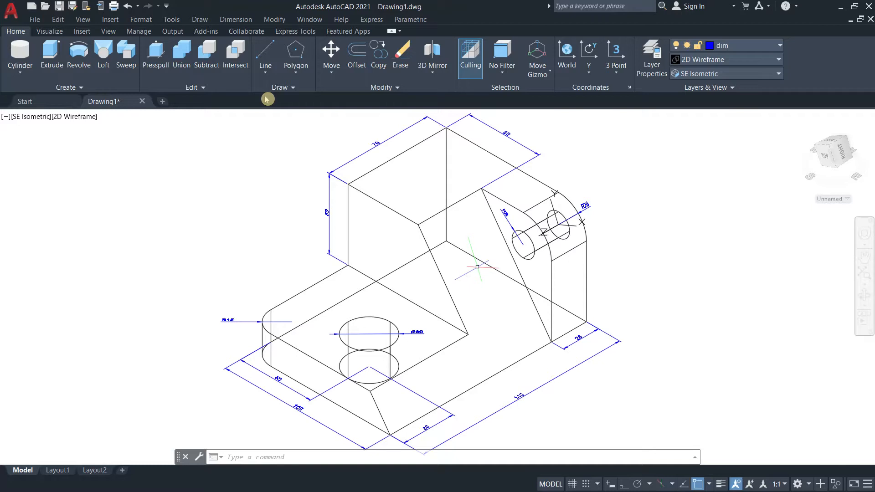
pyautogui.click(20, 72)
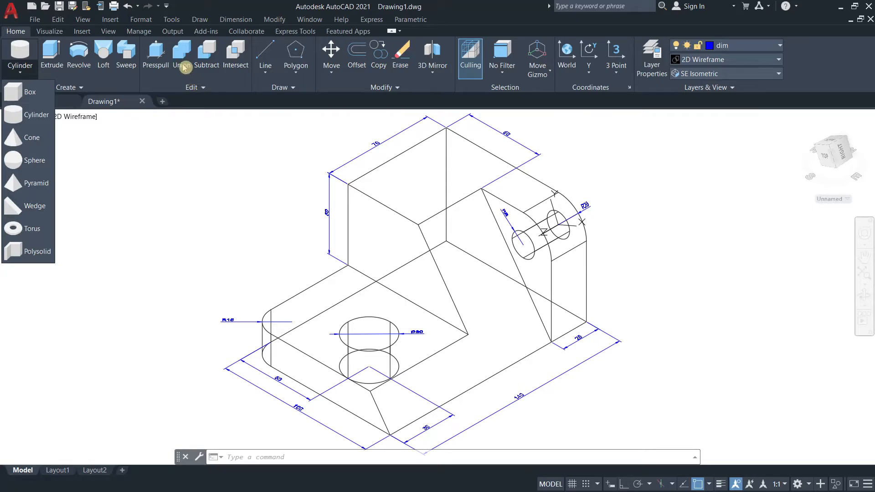
pyautogui.click(200, 88)
pyautogui.click(199, 87)
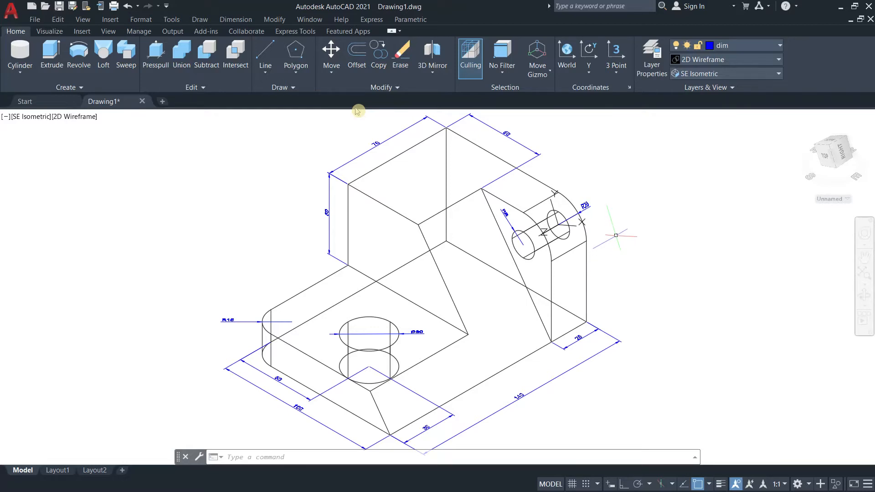
pyautogui.scroll(-3, 616, 237)
pyautogui.scroll(3, 614, 241)
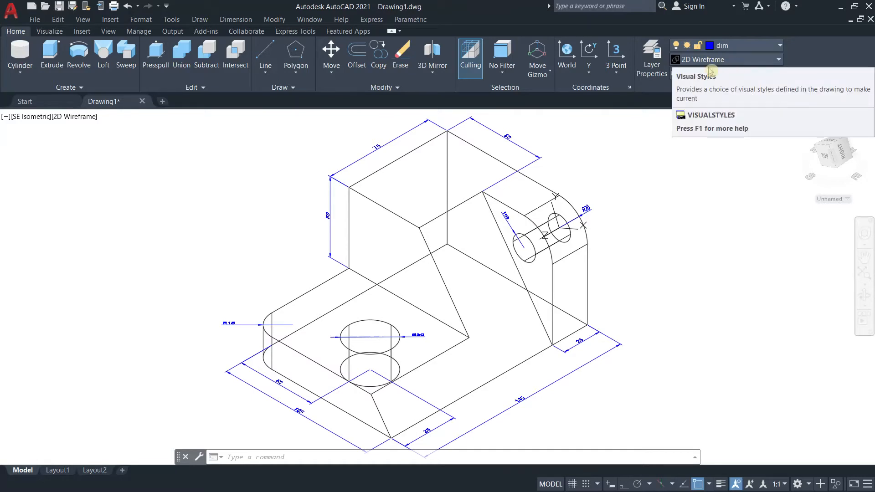
# Set the model's visual style to Hidden and check the bracket with its hidden edges removed.
pyautogui.click(726, 61)
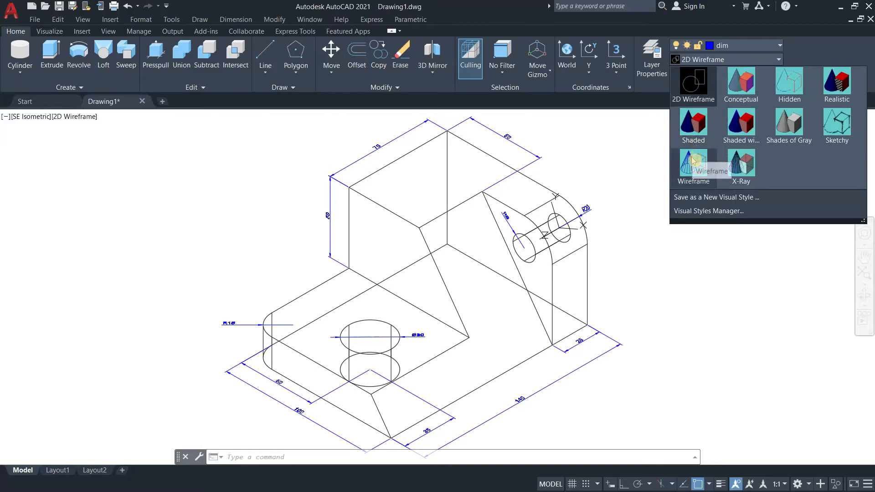
pyautogui.click(795, 95)
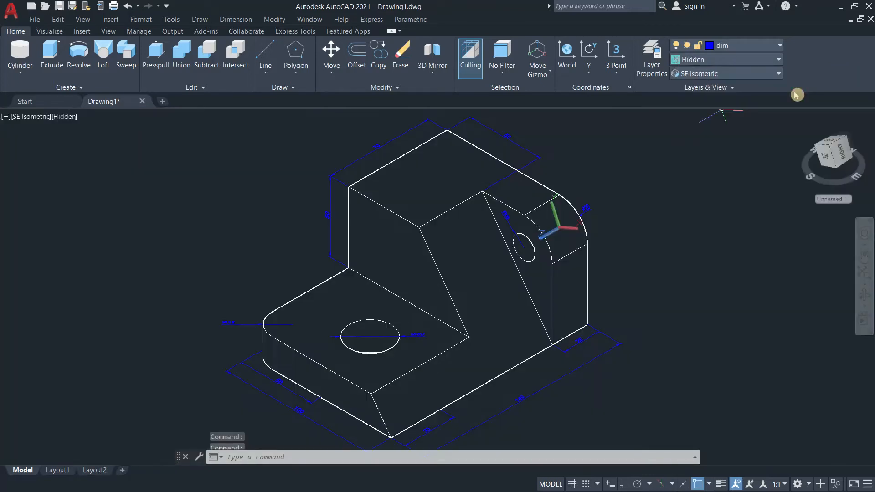
pyautogui.click(746, 61)
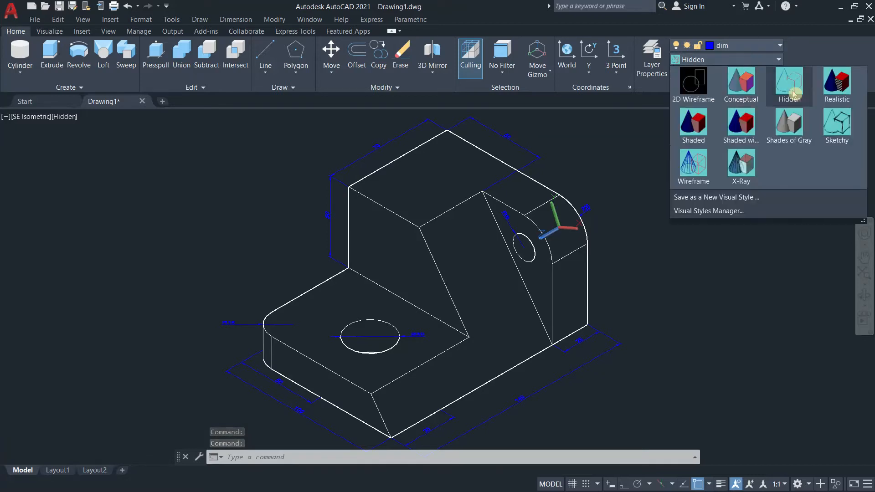
pyautogui.click(794, 95)
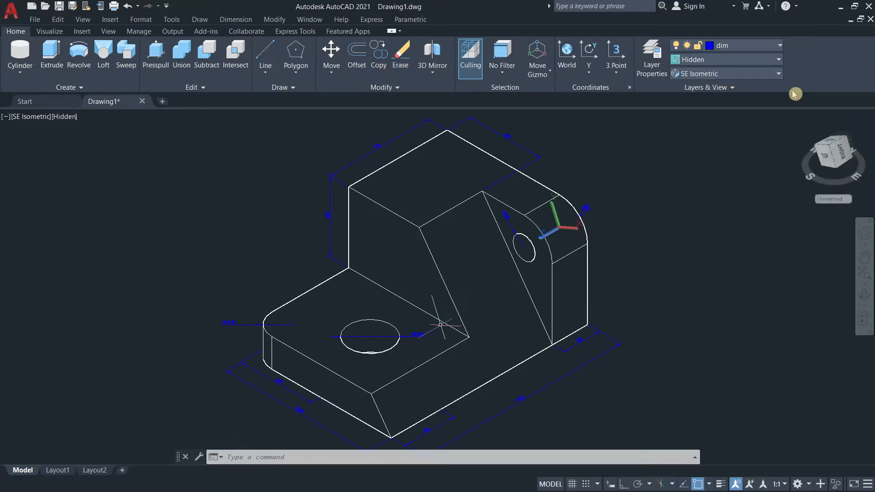
pyautogui.scroll(-1, 591, 311)
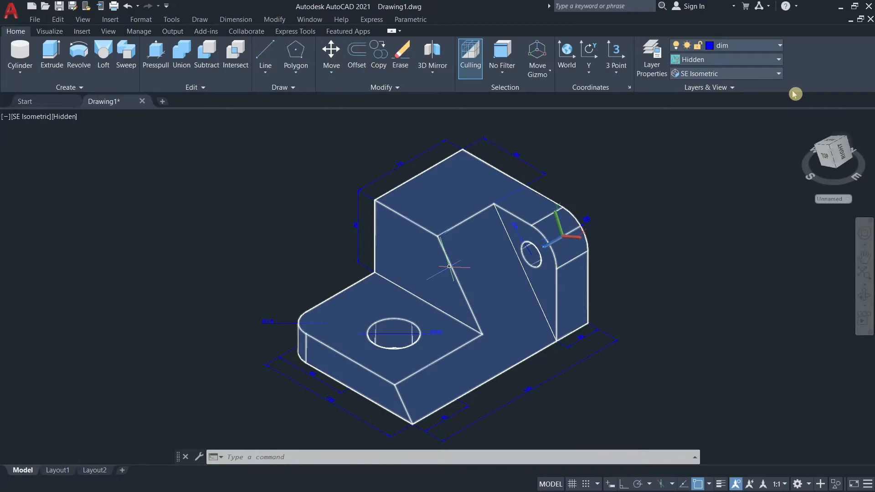
# Examine the bracket and its dimensions in the Hidden style, both close up around the lug's hole and rounded edge and as a whole.
pyautogui.scroll(4, 630, 232)
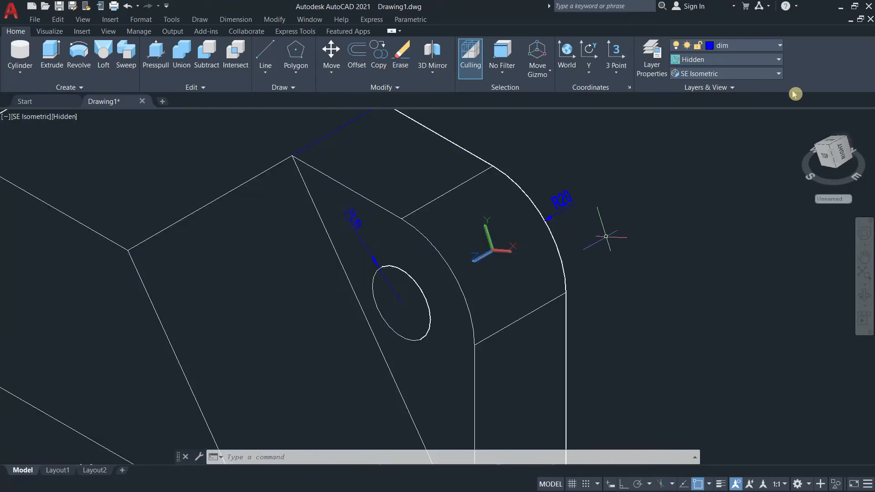
pyautogui.scroll(-7, 606, 236)
pyautogui.scroll(3, 621, 246)
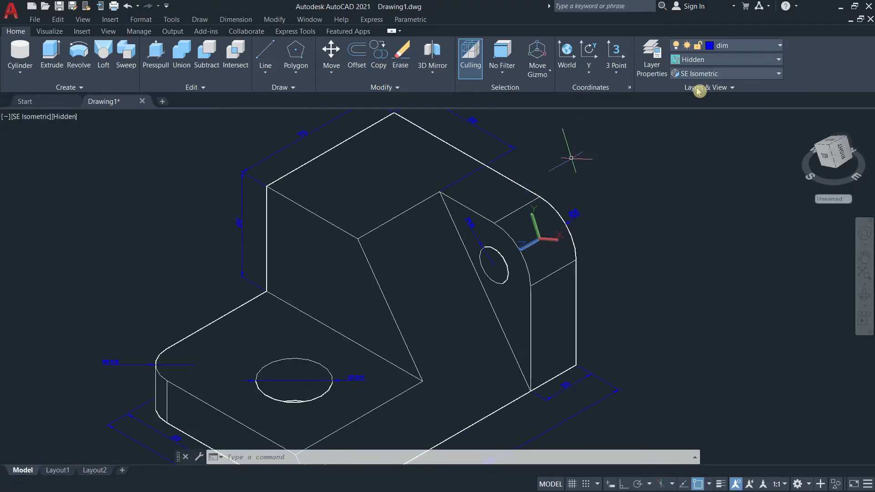
pyautogui.scroll(-2, 600, 200)
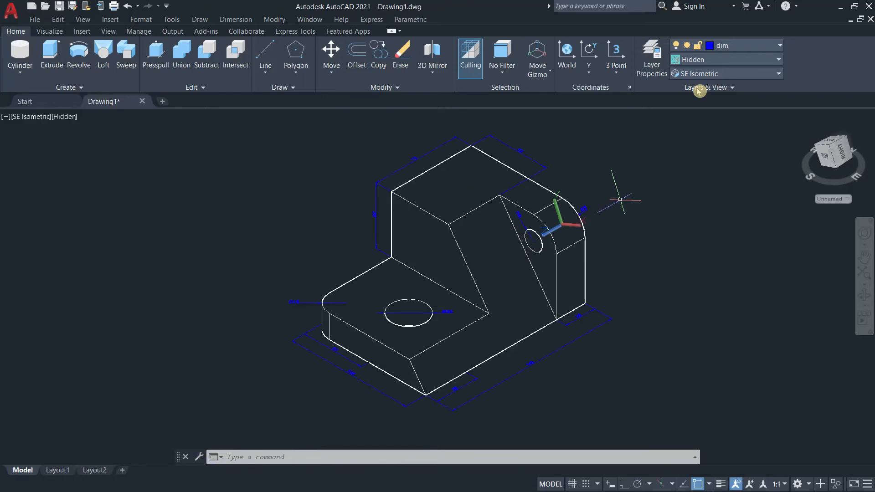
pyautogui.scroll(2, 615, 205)
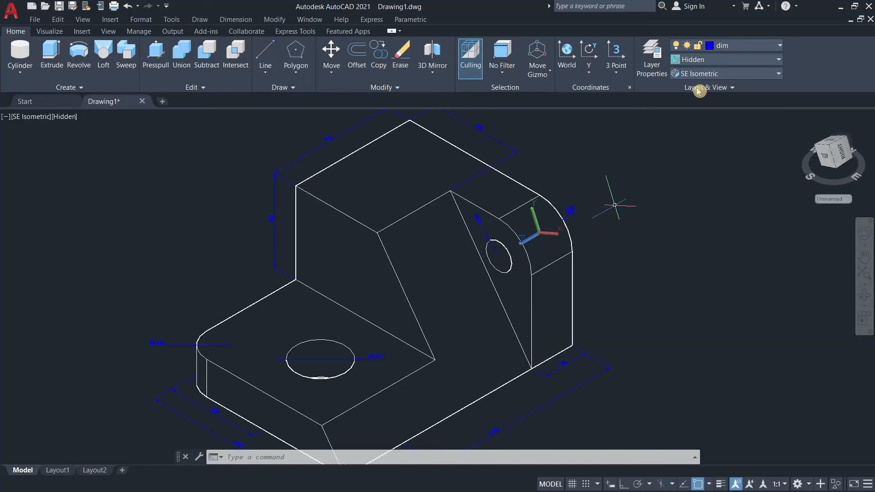
pyautogui.scroll(-2, 631, 230)
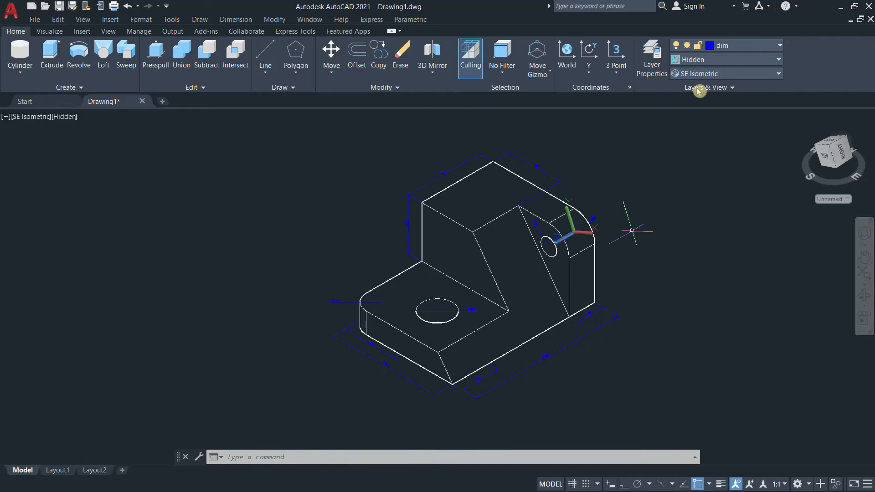
pyautogui.scroll(2, 645, 231)
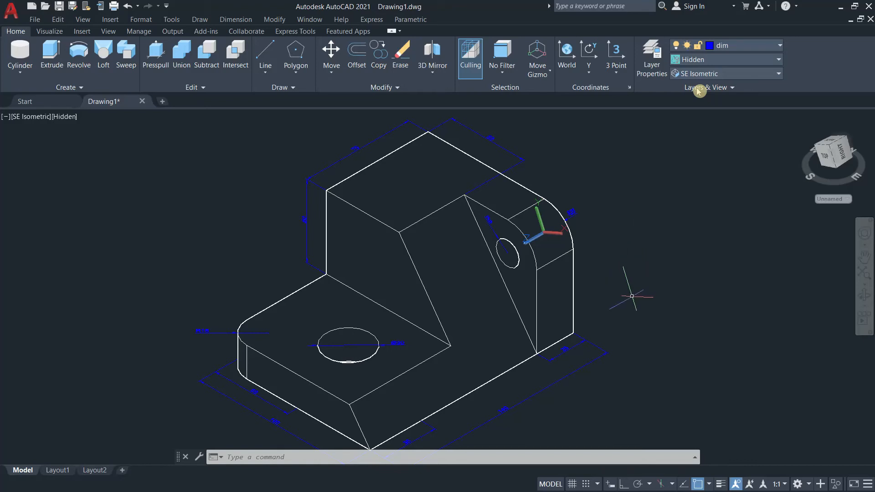
pyautogui.scroll(-1, 631, 296)
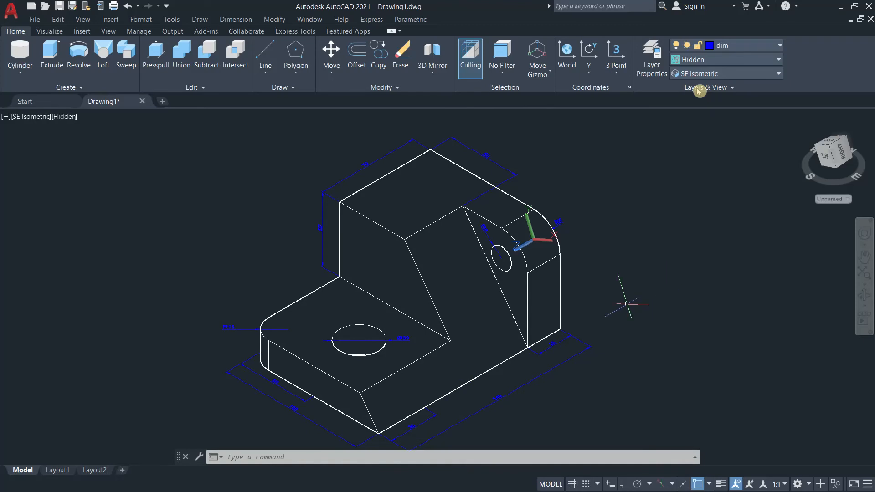
# Set the model's visual style to 2D Wireframe and reduce the drawing window so it sits beside the reference image.
pyautogui.click(732, 59)
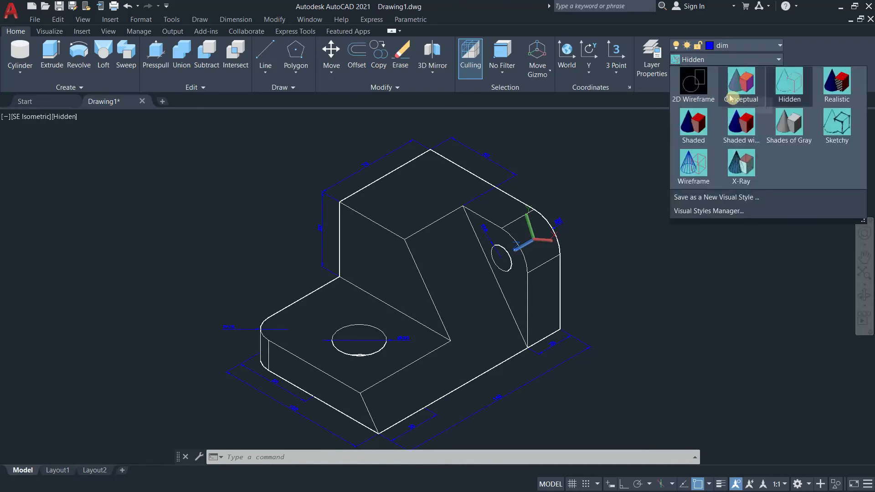
pyautogui.click(693, 163)
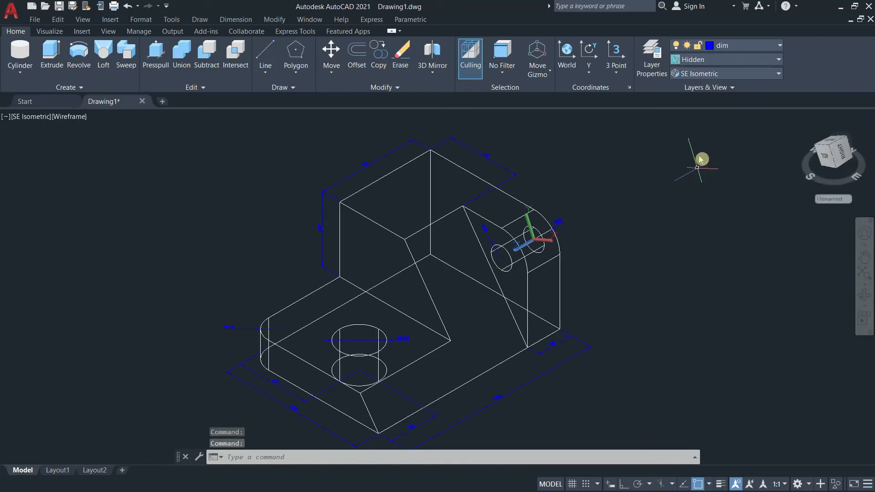
pyautogui.click(721, 64)
pyautogui.click(696, 78)
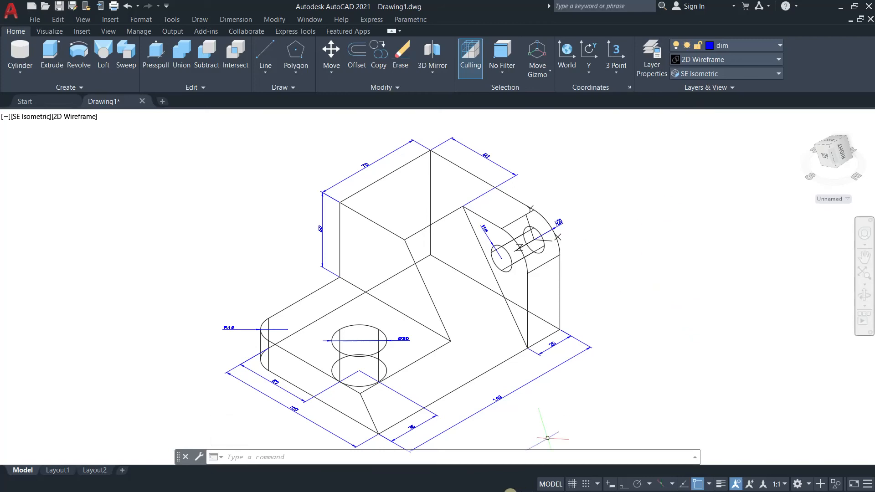
pyautogui.click(855, 6)
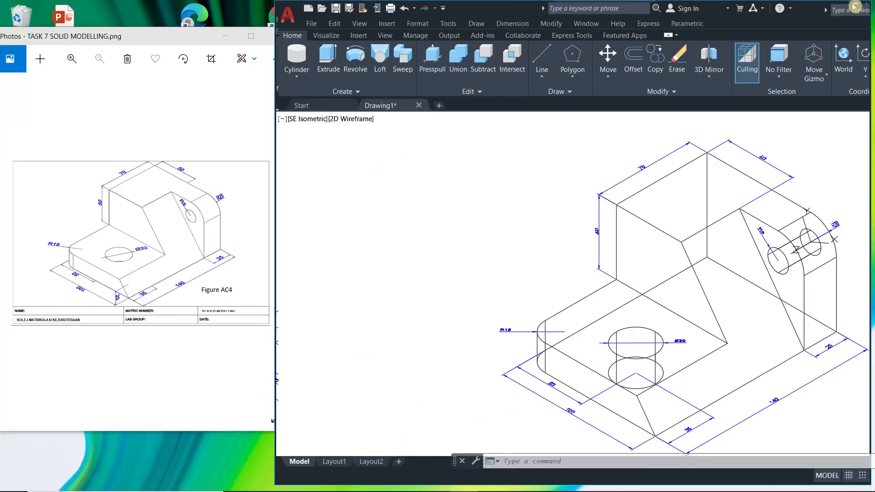
pyautogui.moveTo(445, 490)
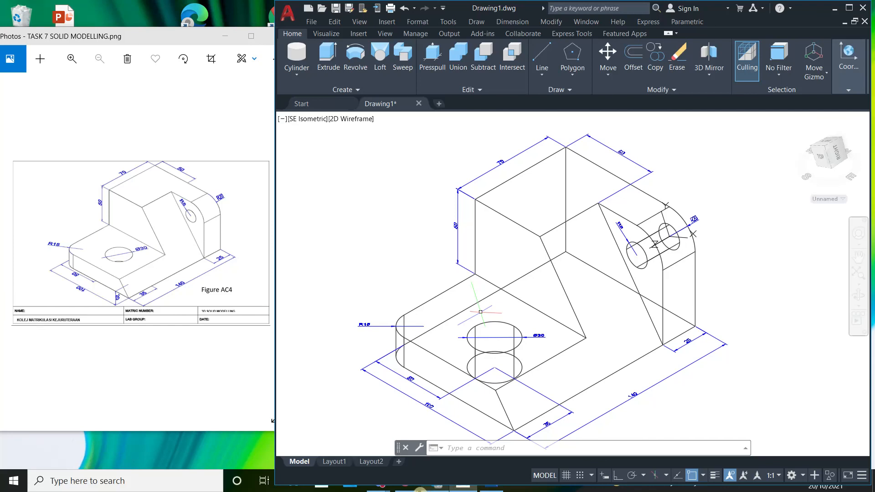
pyautogui.click(392, 490)
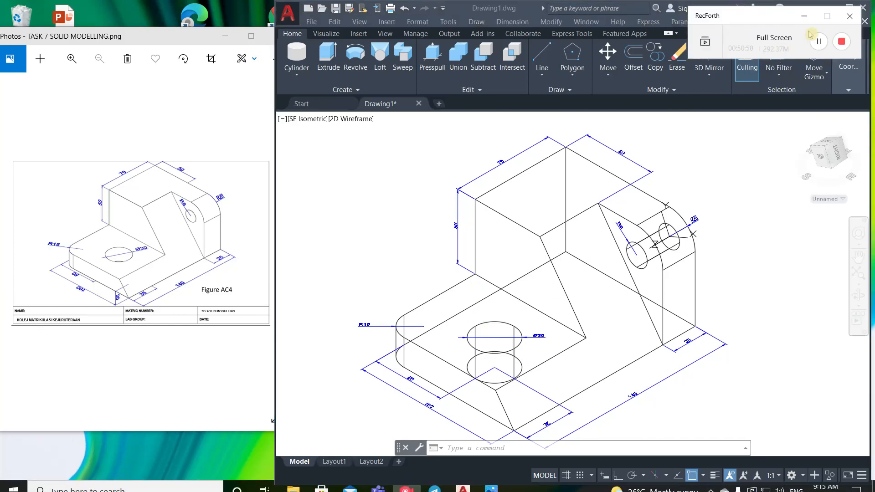